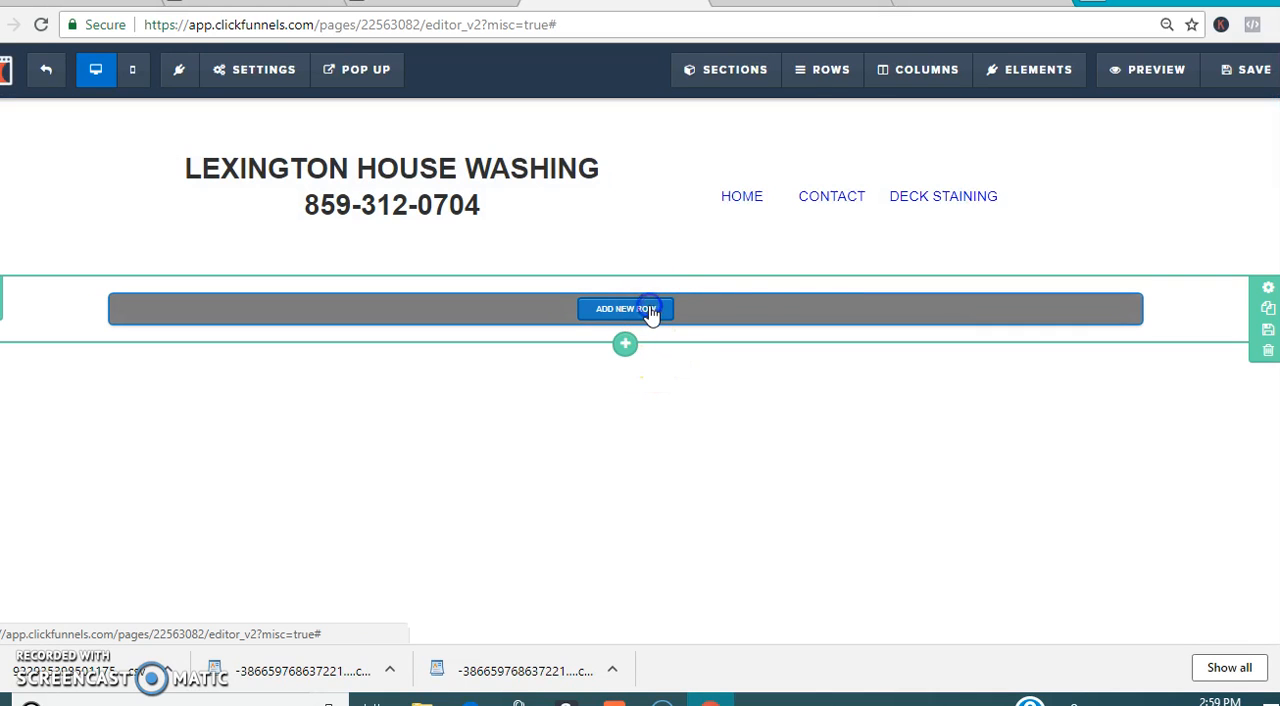
# Step: Add a one-column row to the empty section below the header and place an image element in it
pyautogui.click(653, 313)
pyautogui.click(993, 160)
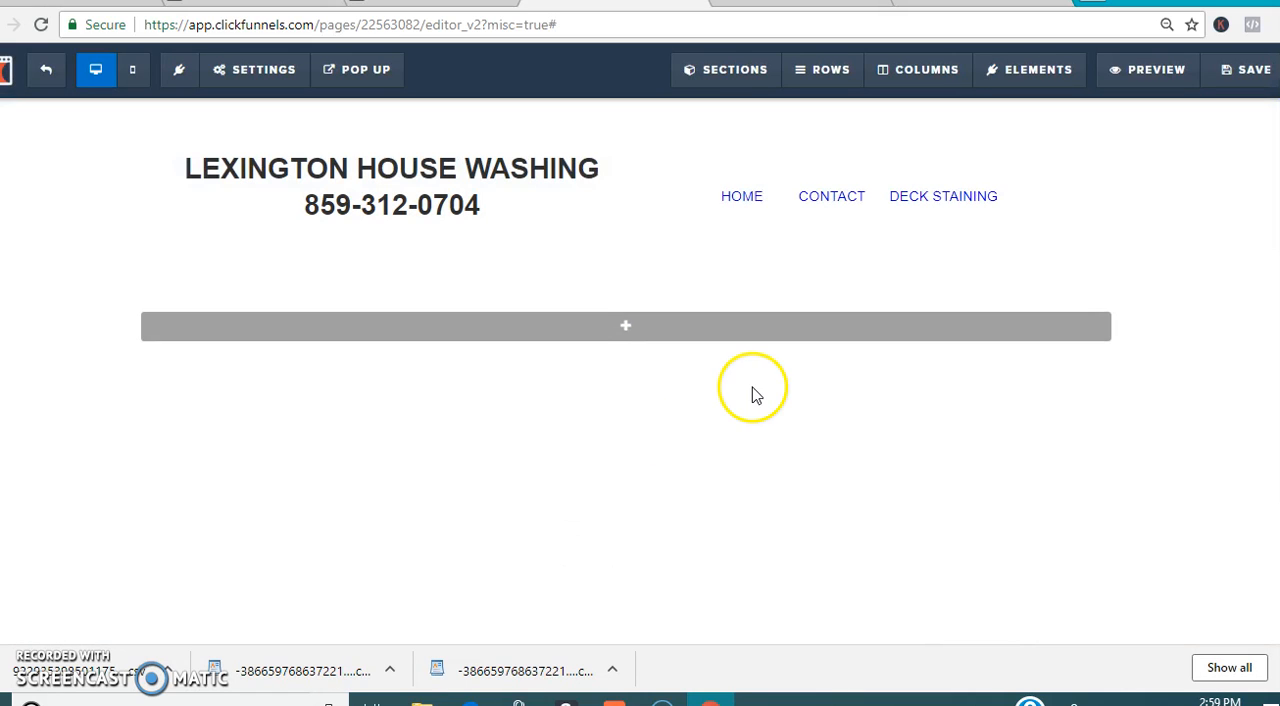
pyautogui.click(612, 332)
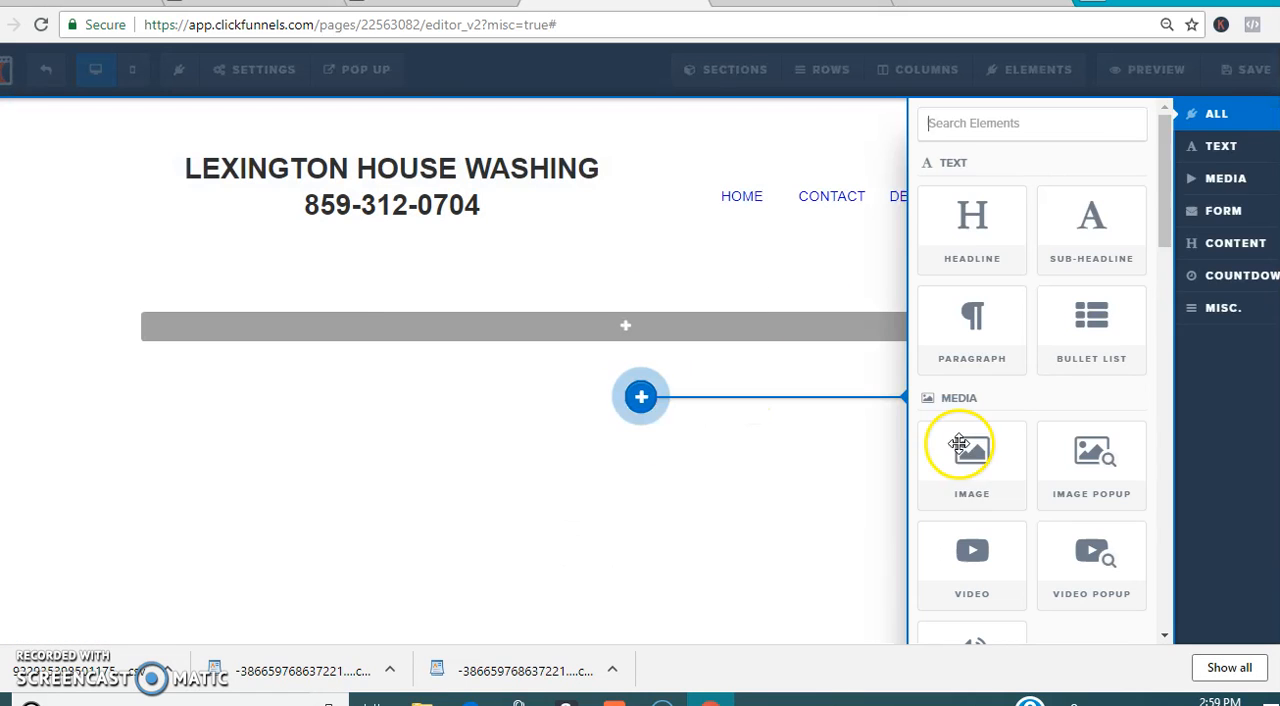
pyautogui.moveTo(965, 449); pyautogui.dragTo(996, 451)
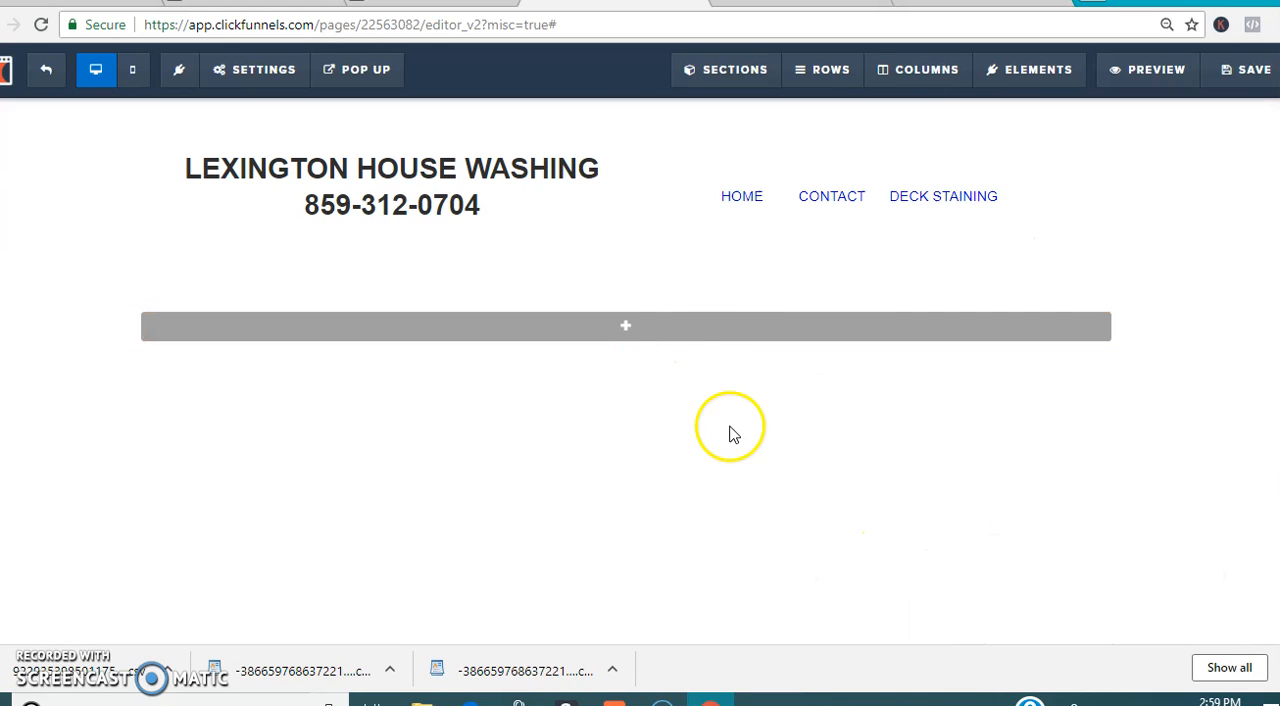
pyautogui.click(645, 338)
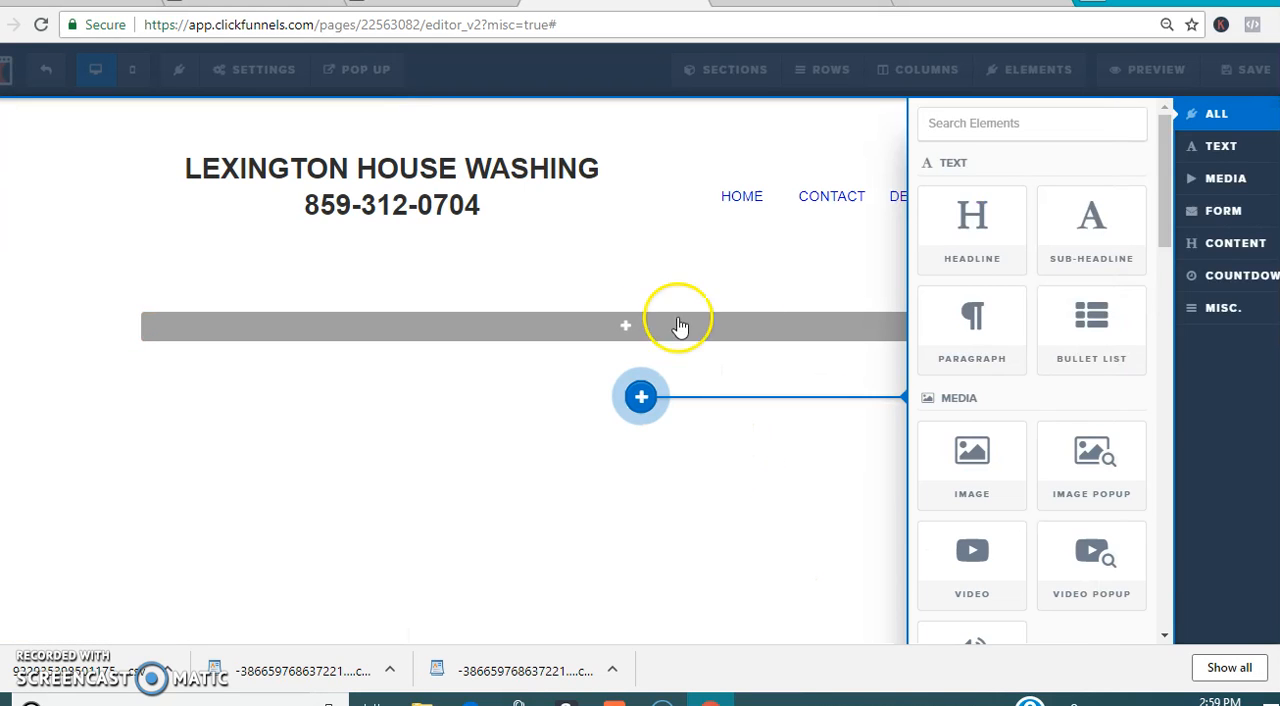
pyautogui.click(1010, 455)
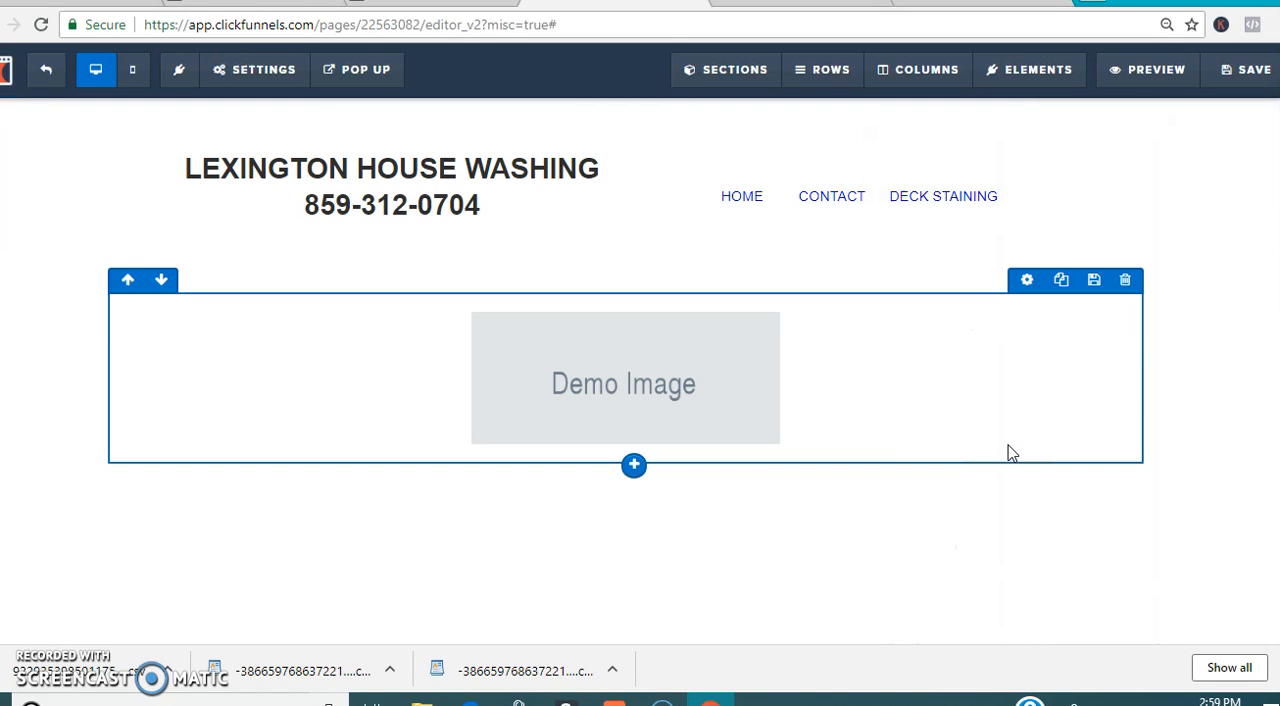
# Step: Replace the demo image with the before-and-after house photo from the uploaded images library
pyautogui.click(724, 385)
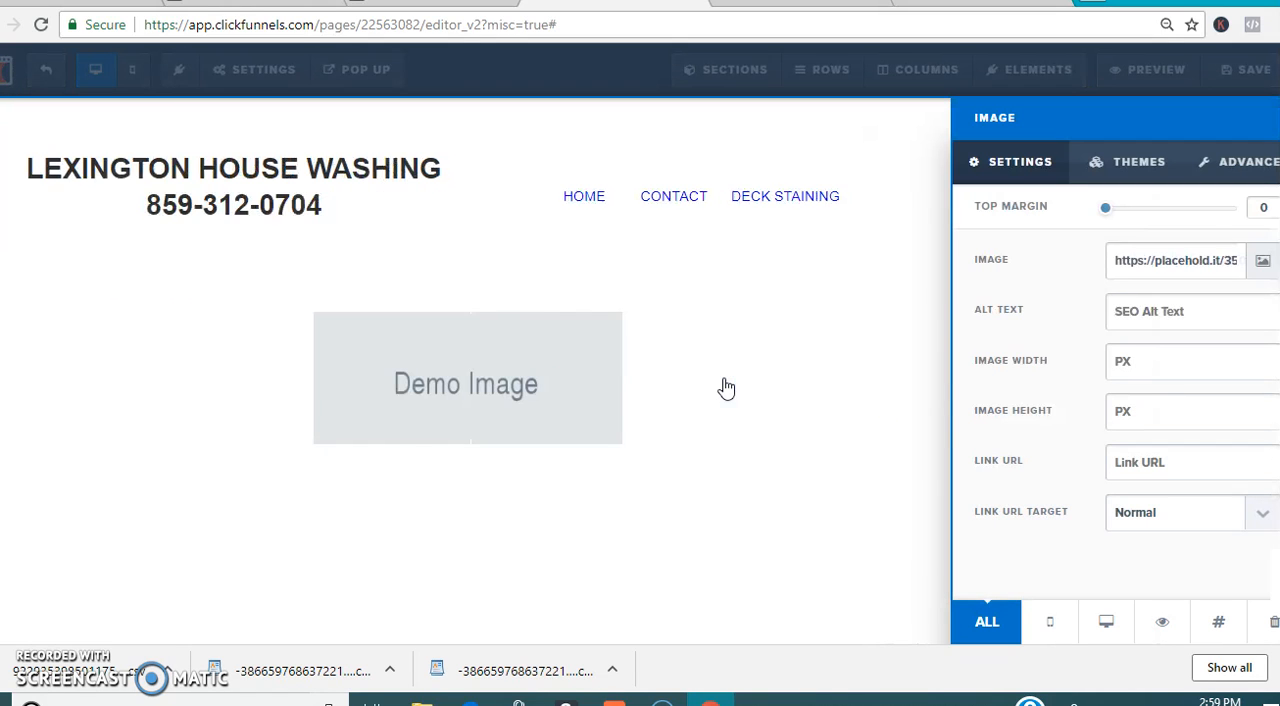
pyautogui.click(1262, 264)
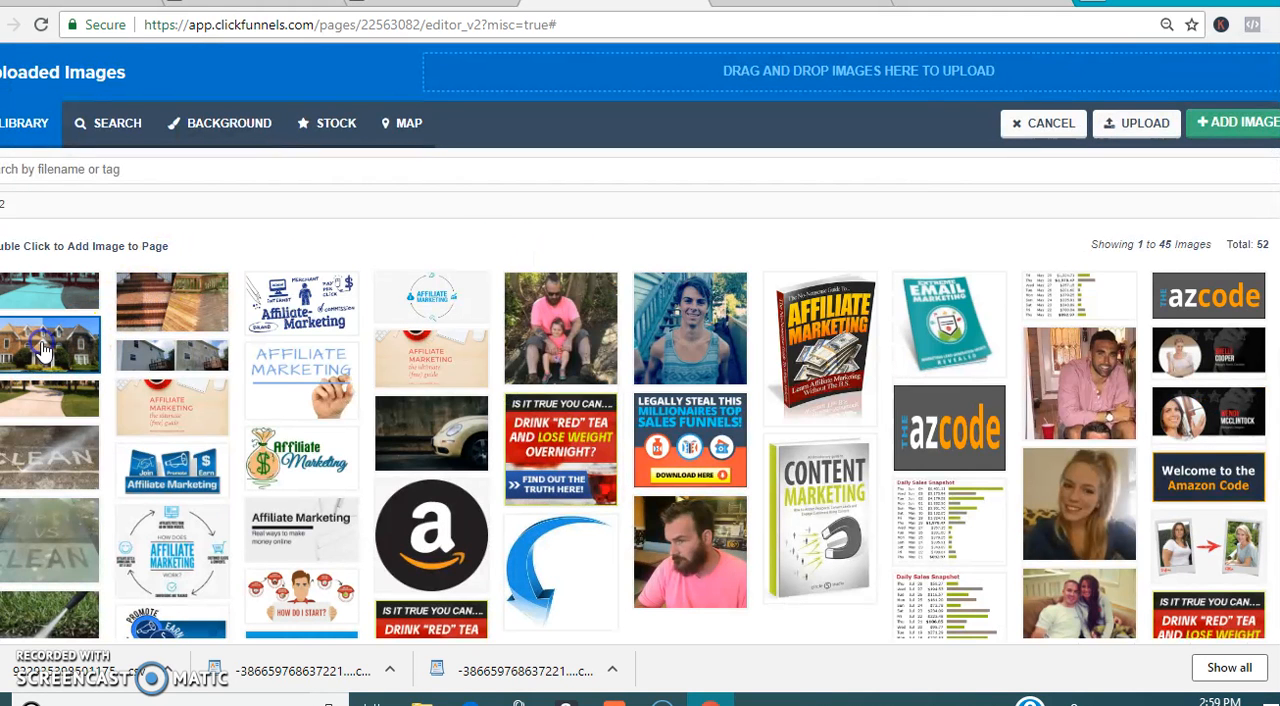
pyautogui.click(43, 348)
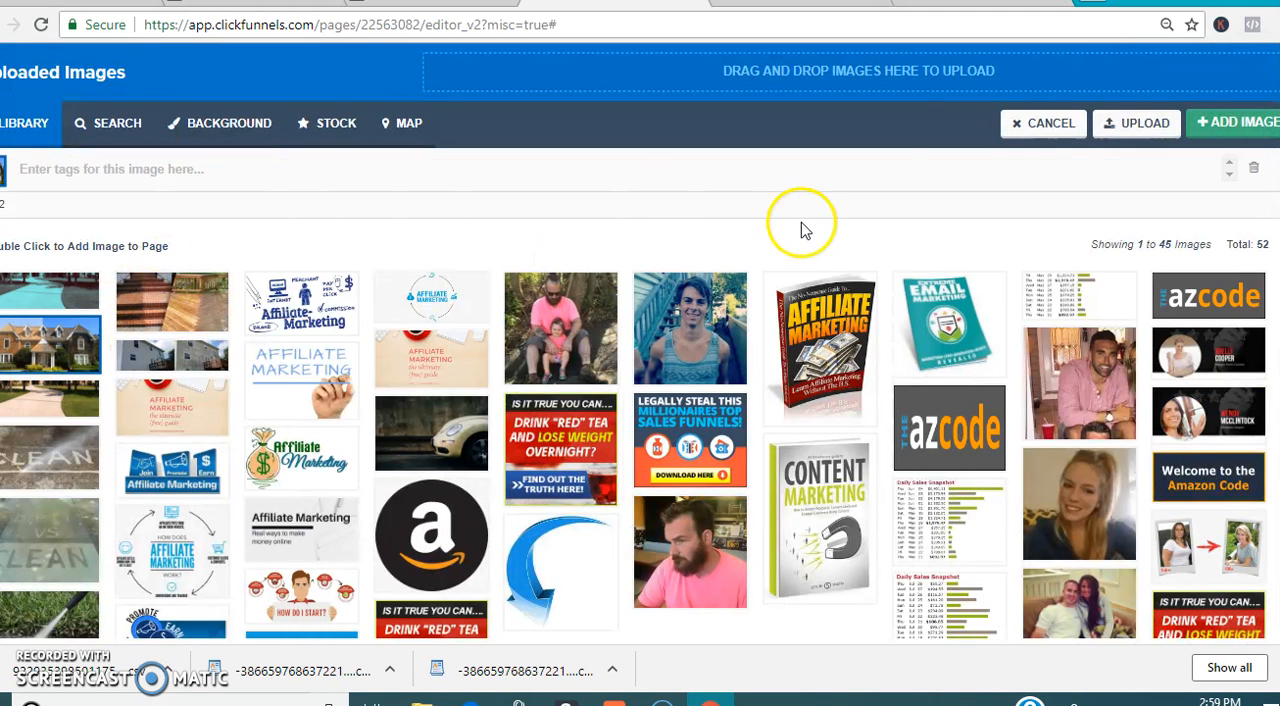
pyautogui.click(1249, 133)
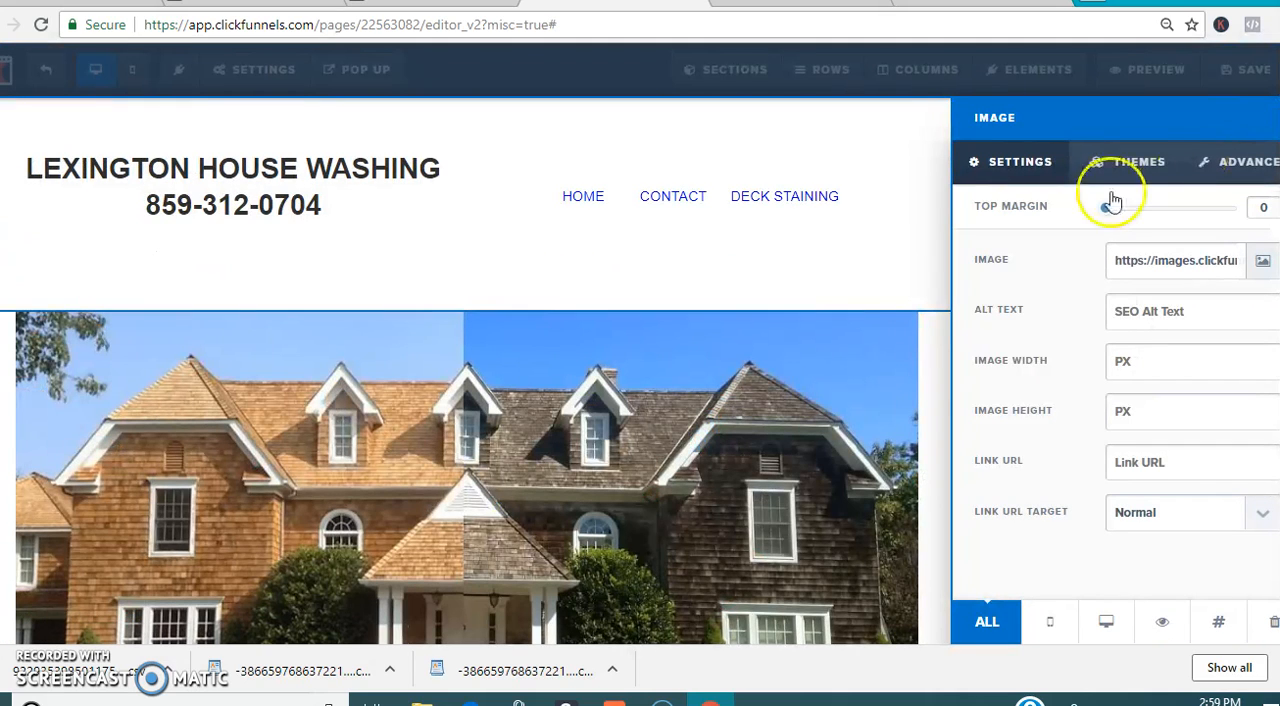
# Step: Apply the pill-shaped theme with strongly rounded ends to the house image
pyautogui.click(1160, 176)
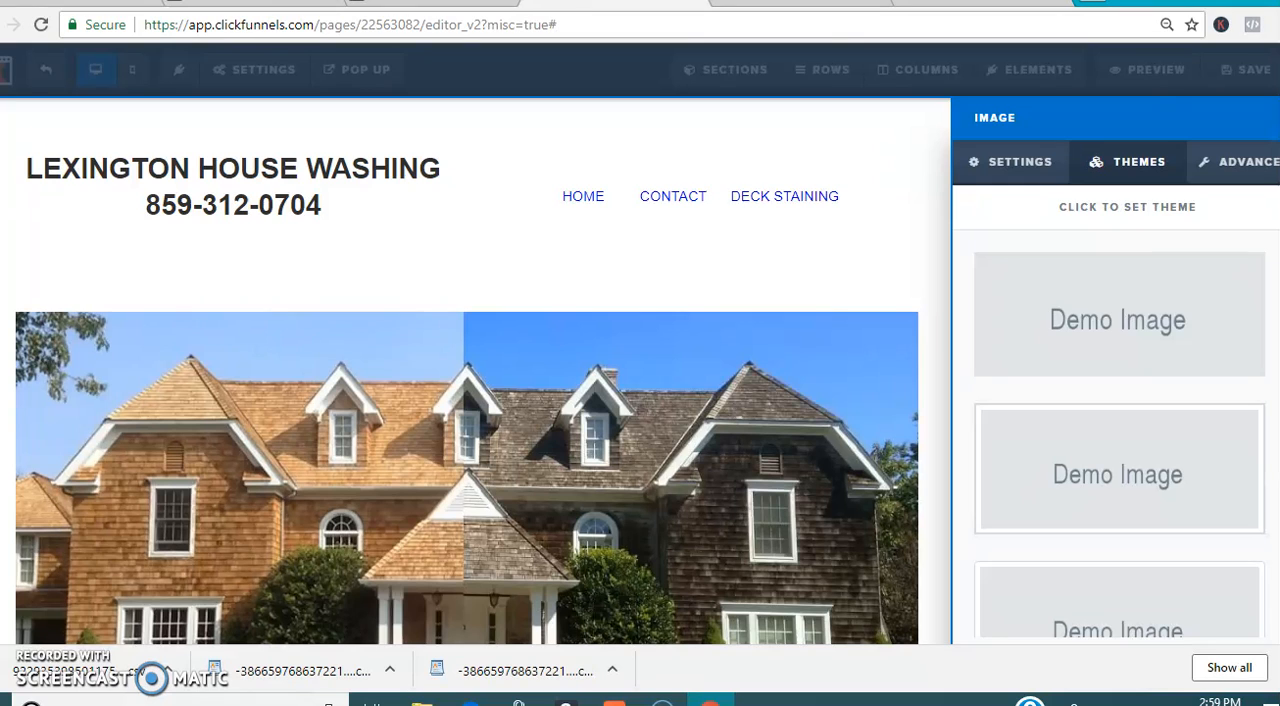
pyautogui.scroll(-5, 1275, 455)
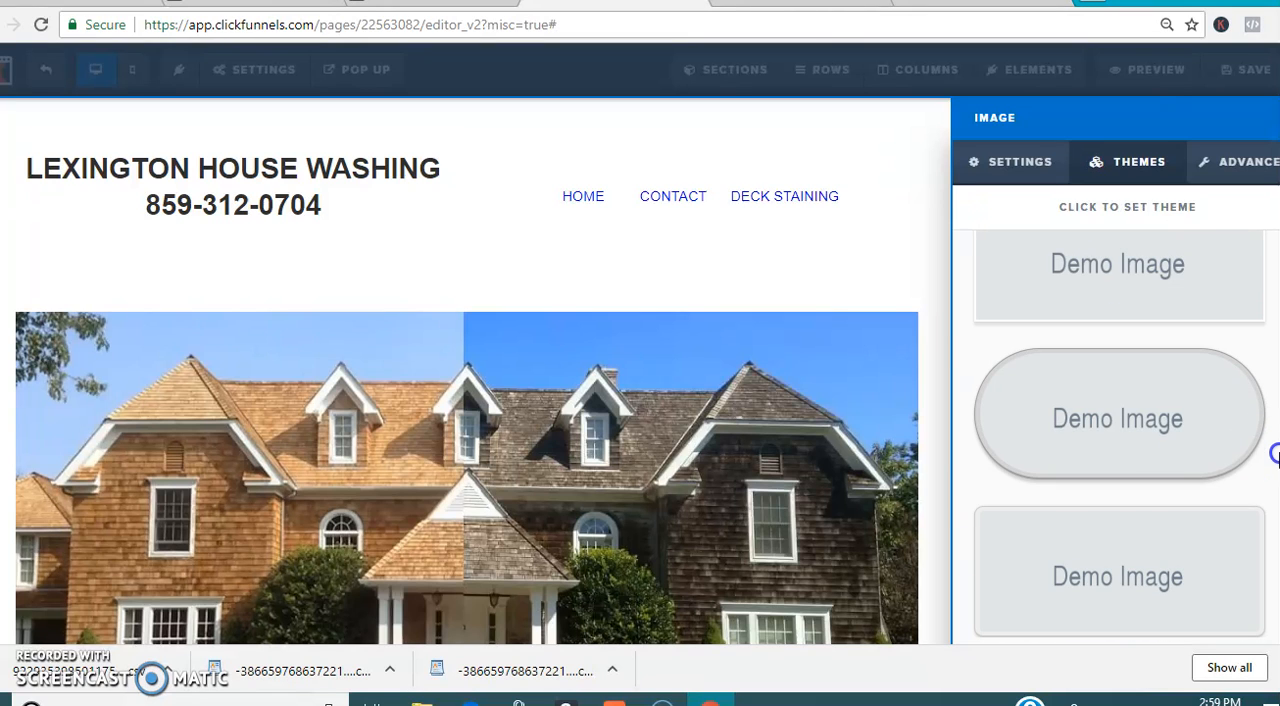
pyautogui.click(1208, 452)
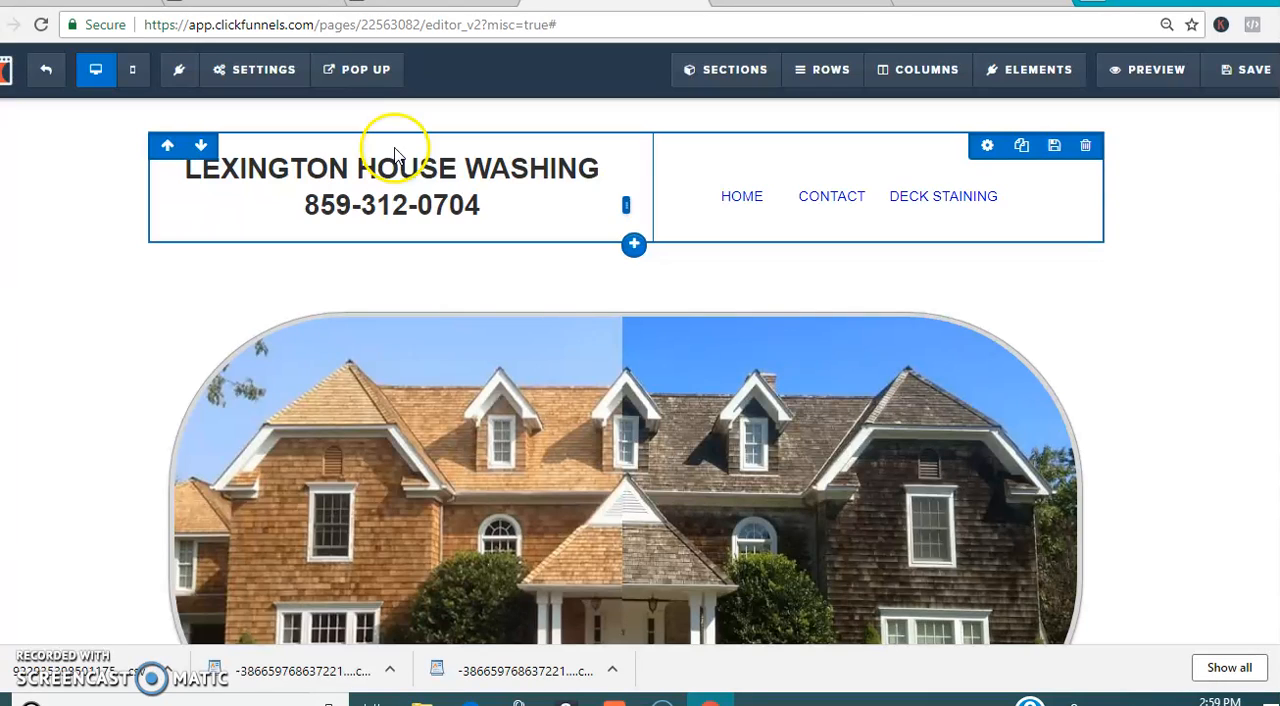
# Step: Try adding a full-width section below the house image
pyautogui.scroll(-2, 1090, 460)
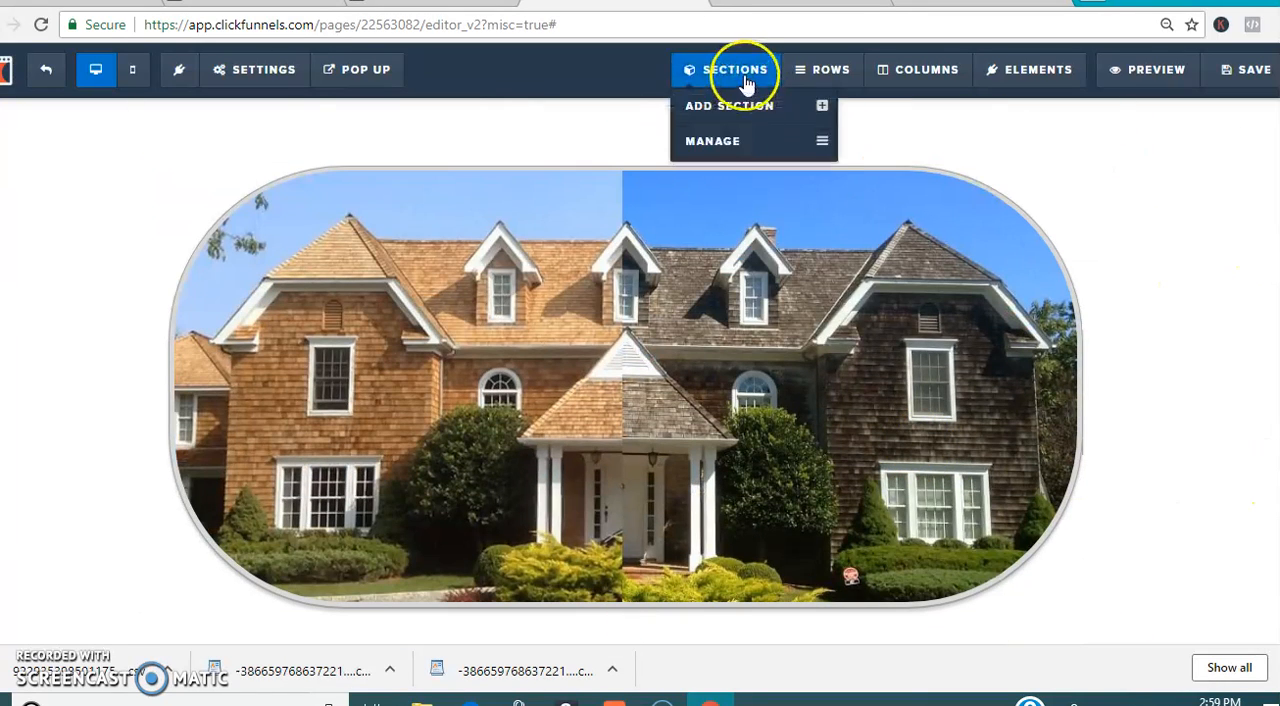
pyautogui.click(749, 106)
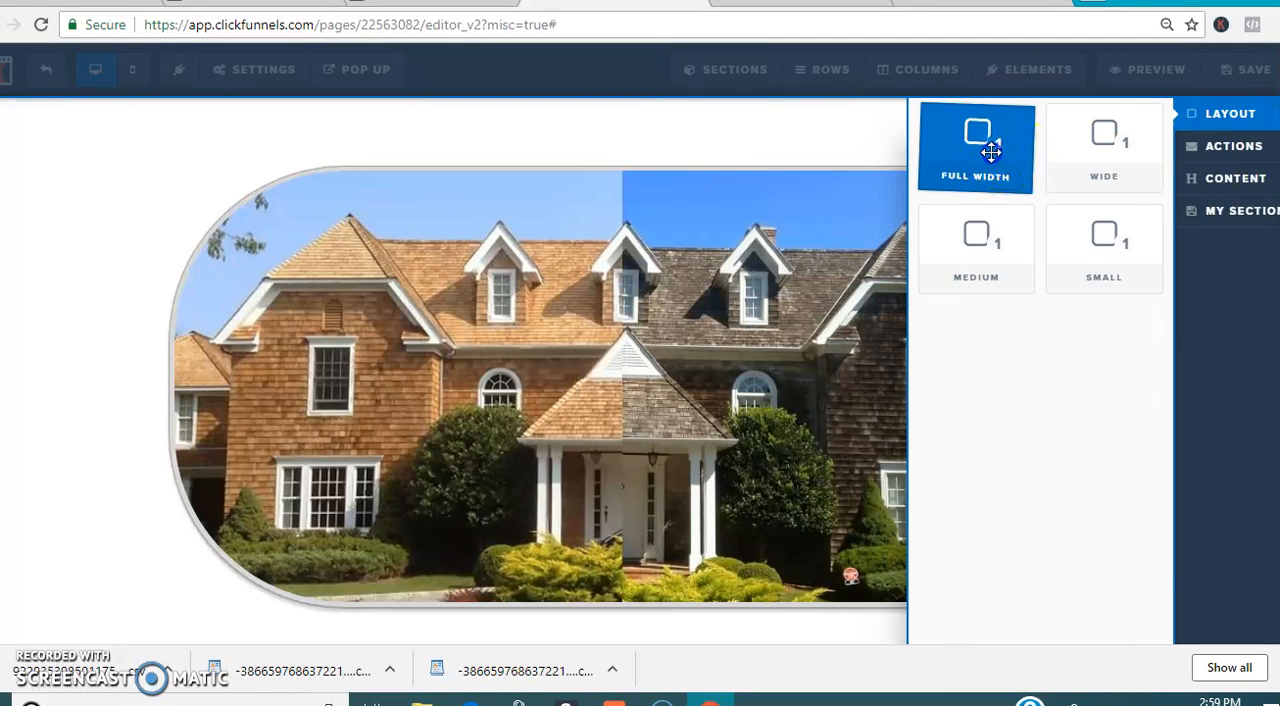
pyautogui.moveTo(701, 623)
pyautogui.mouseDown()
pyautogui.moveTo(700, 634)
pyautogui.moveTo(705, 610)
pyautogui.moveTo(660, 617)
pyautogui.mouseUp()
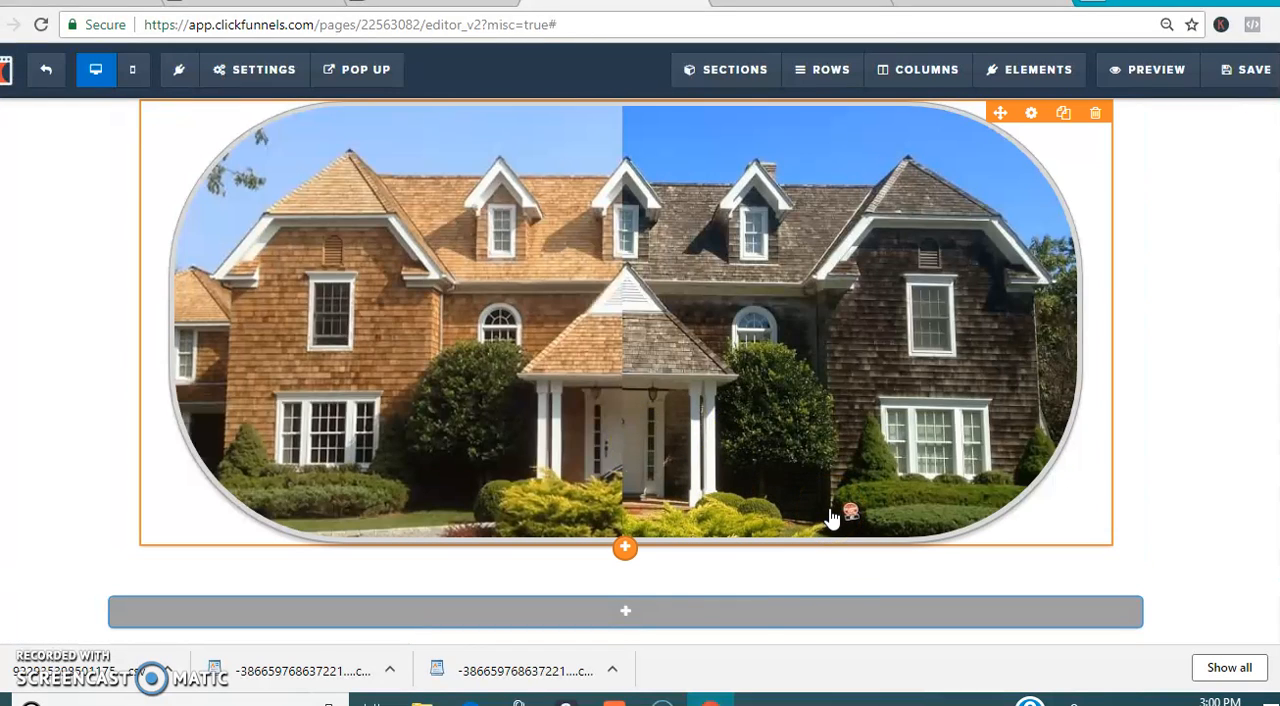
# Step: Add a small section directly below the house image
pyautogui.click(742, 108)
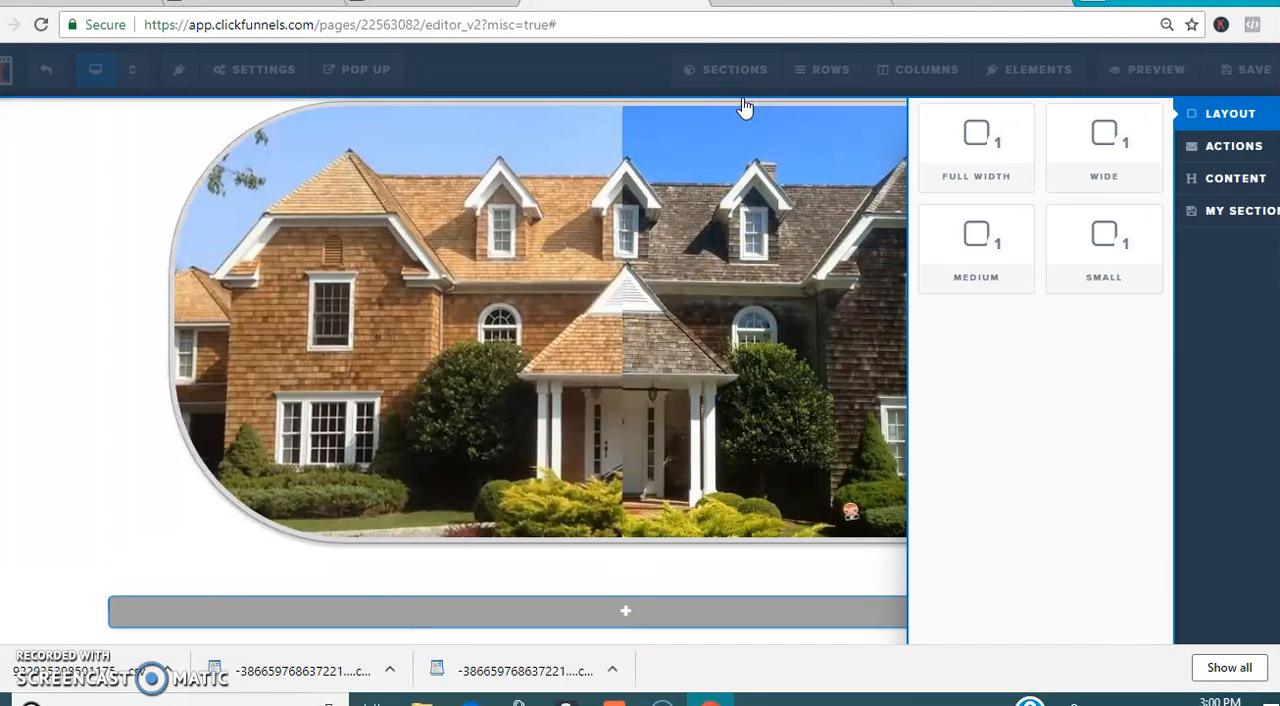
pyautogui.click(1098, 245)
pyautogui.moveTo(688, 582); pyautogui.dragTo(634, 650)
pyautogui.moveTo(613, 545); pyautogui.dragTo(633, 512)
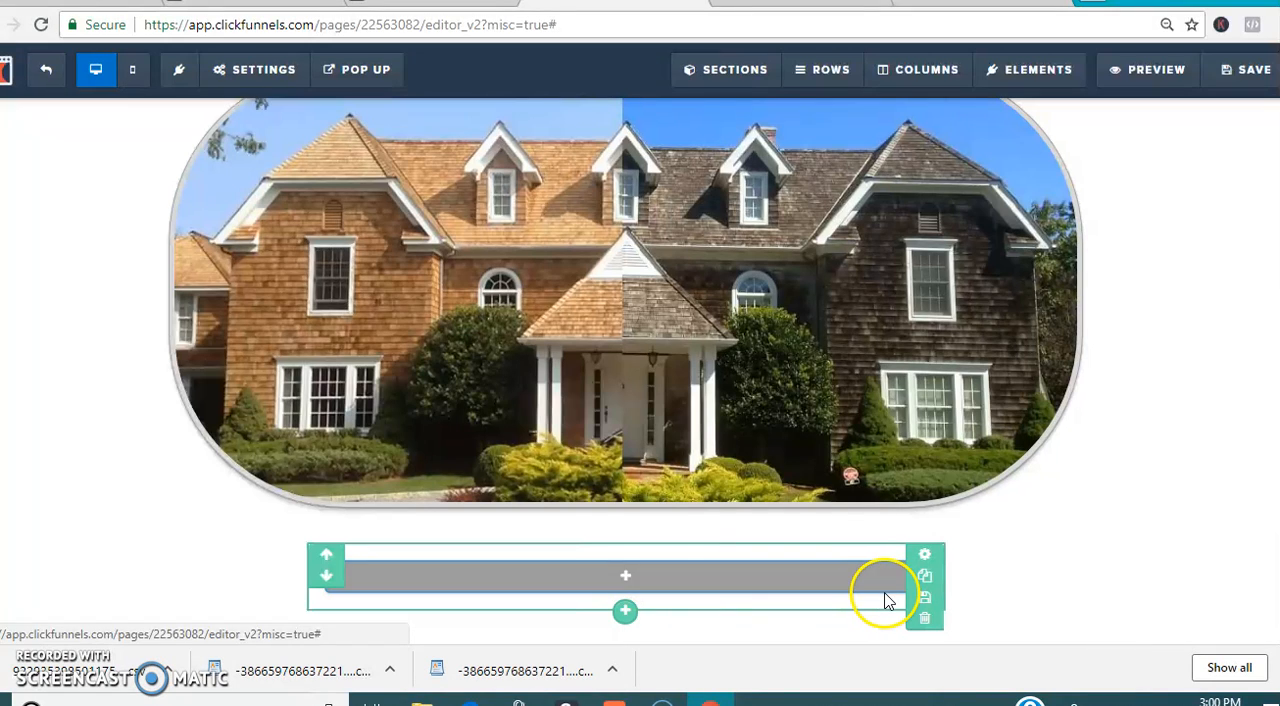
# Step: Close the browser's downloads bar to give the page editor more room
pyautogui.scroll(3, 1251, 423)
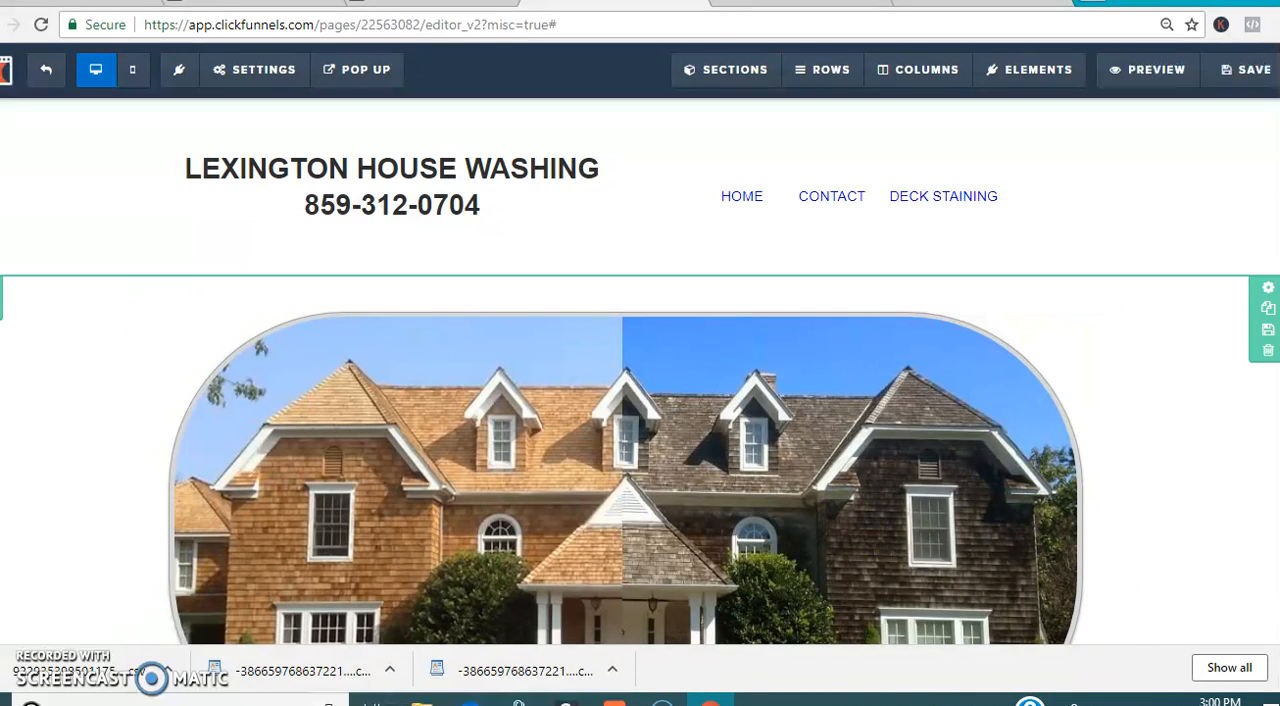
pyautogui.click(1273, 668)
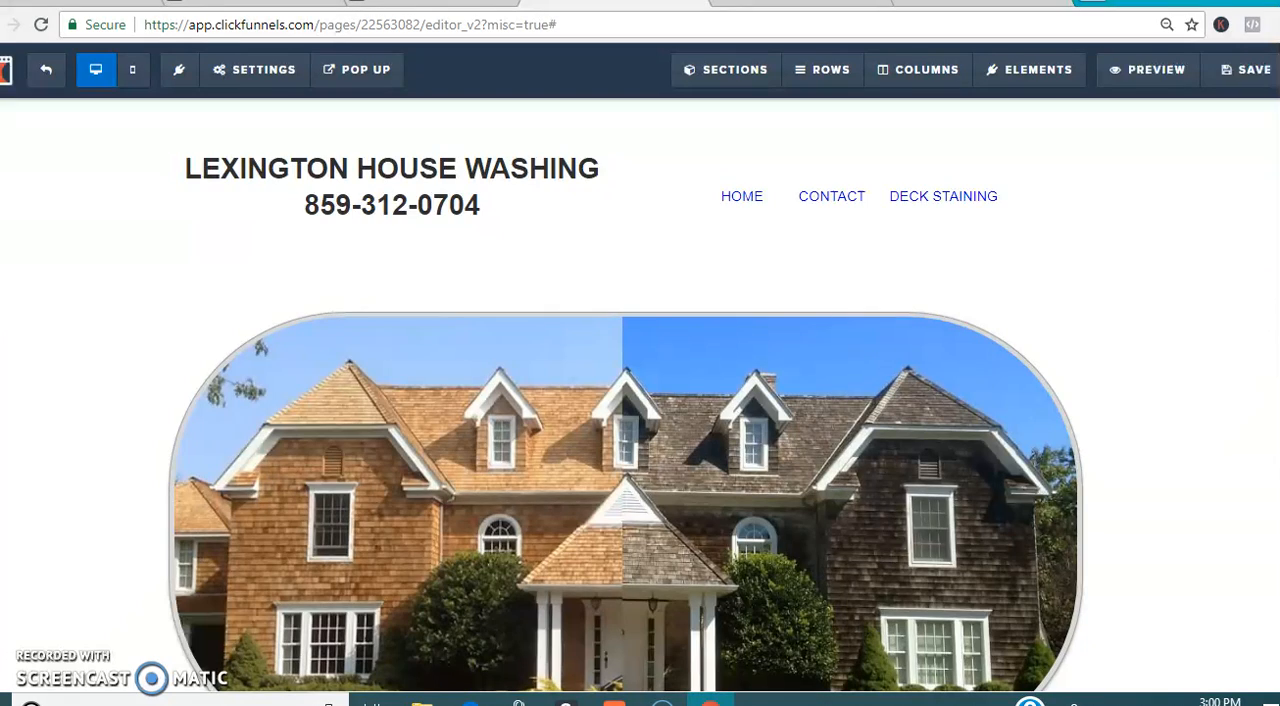
pyautogui.scroll(-2, 625, 400)
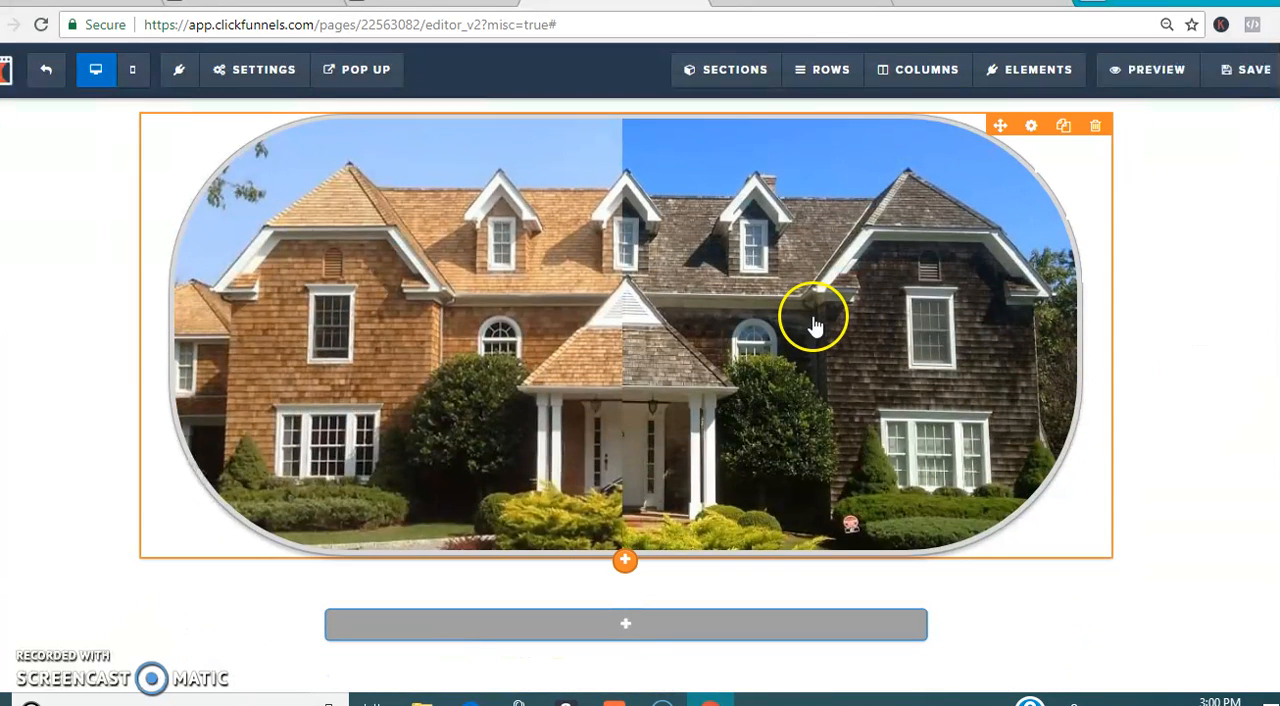
# Step: Review the finished Lexington House Washing page in the other editor tab and compare it with the page being built
pyautogui.click(801, 2)
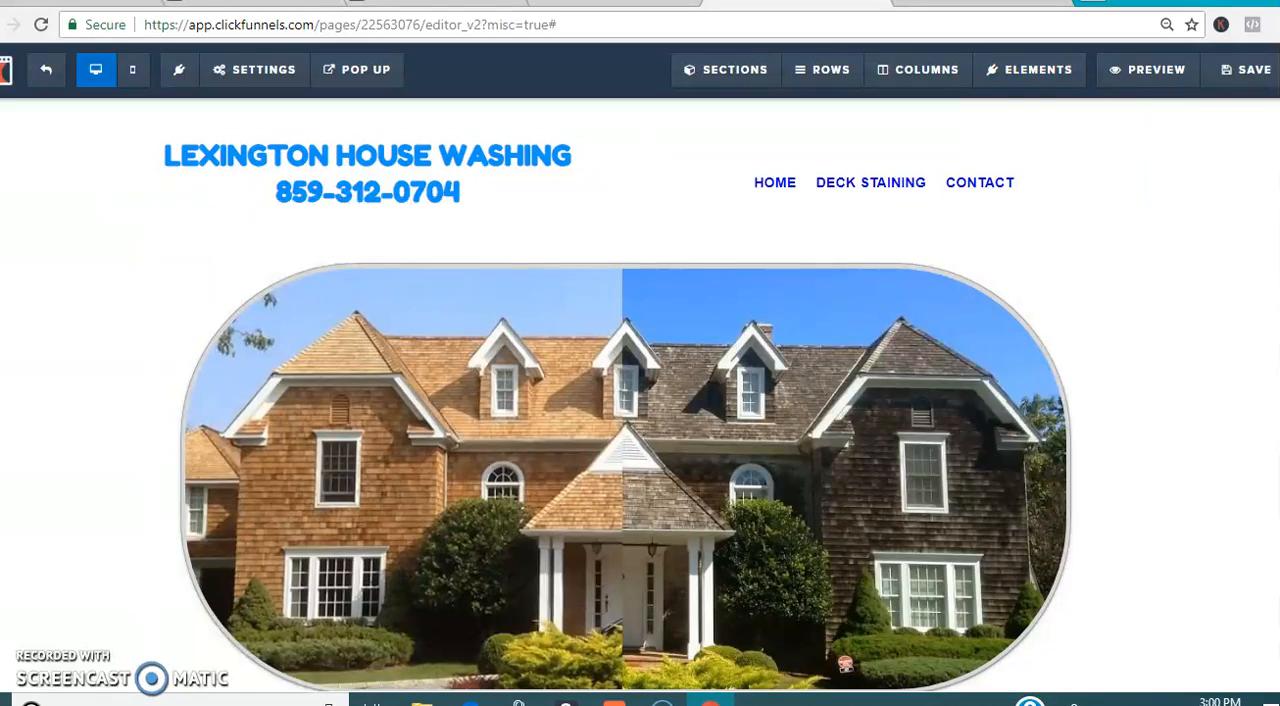
pyautogui.scroll(-8, 640, 400)
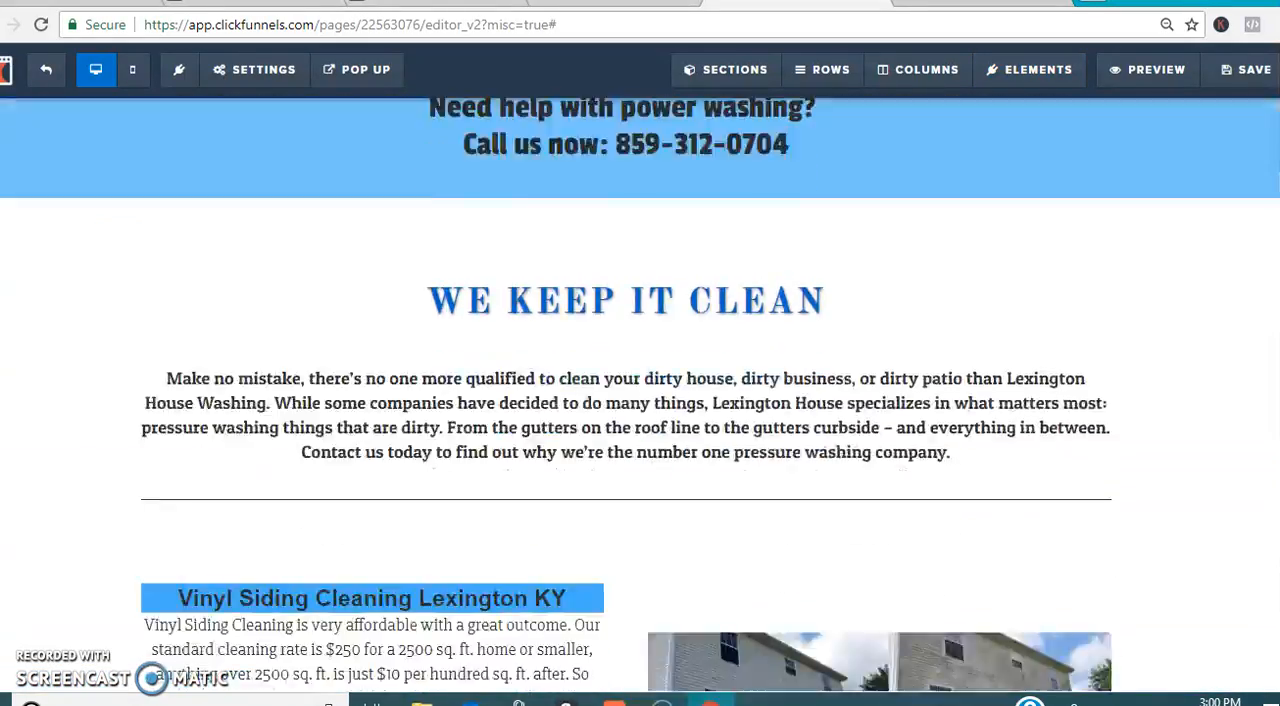
pyautogui.scroll(-8, 1274, 644)
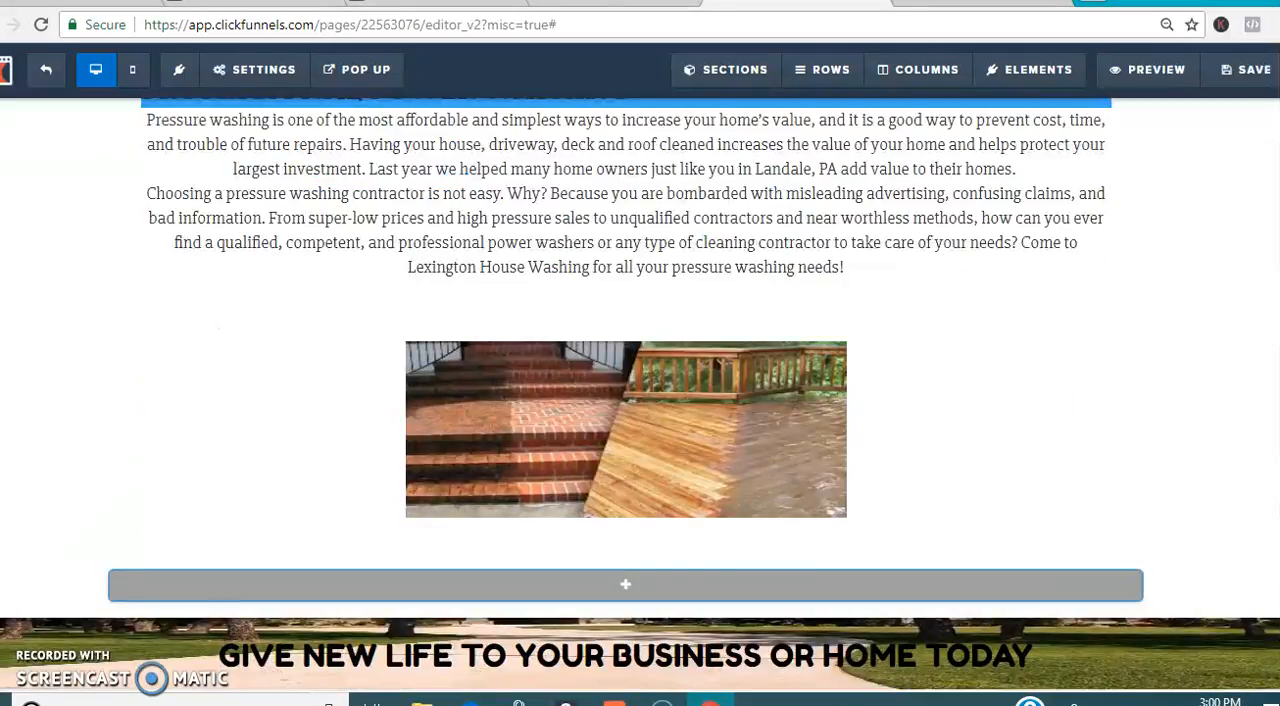
pyautogui.scroll(2, 1274, 644)
pyautogui.scroll(15, 640, 400)
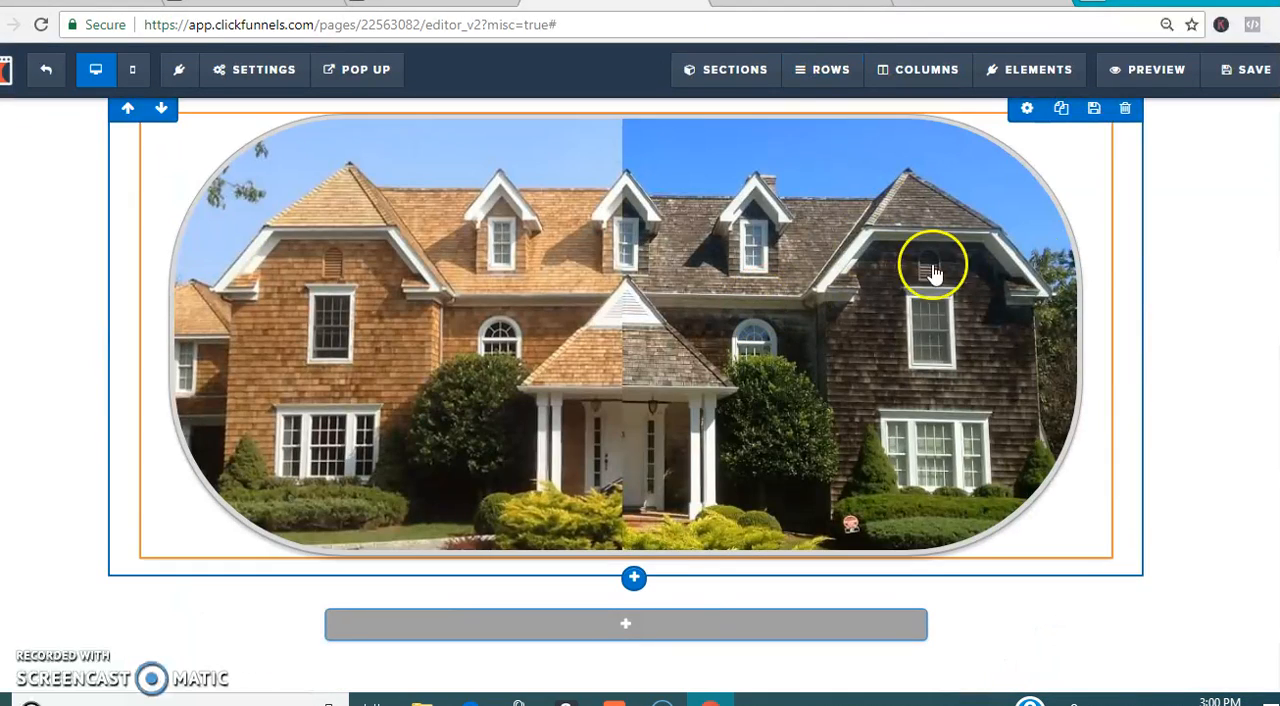
pyautogui.scroll(1, 640, 400)
pyautogui.scroll(1, 850, 630)
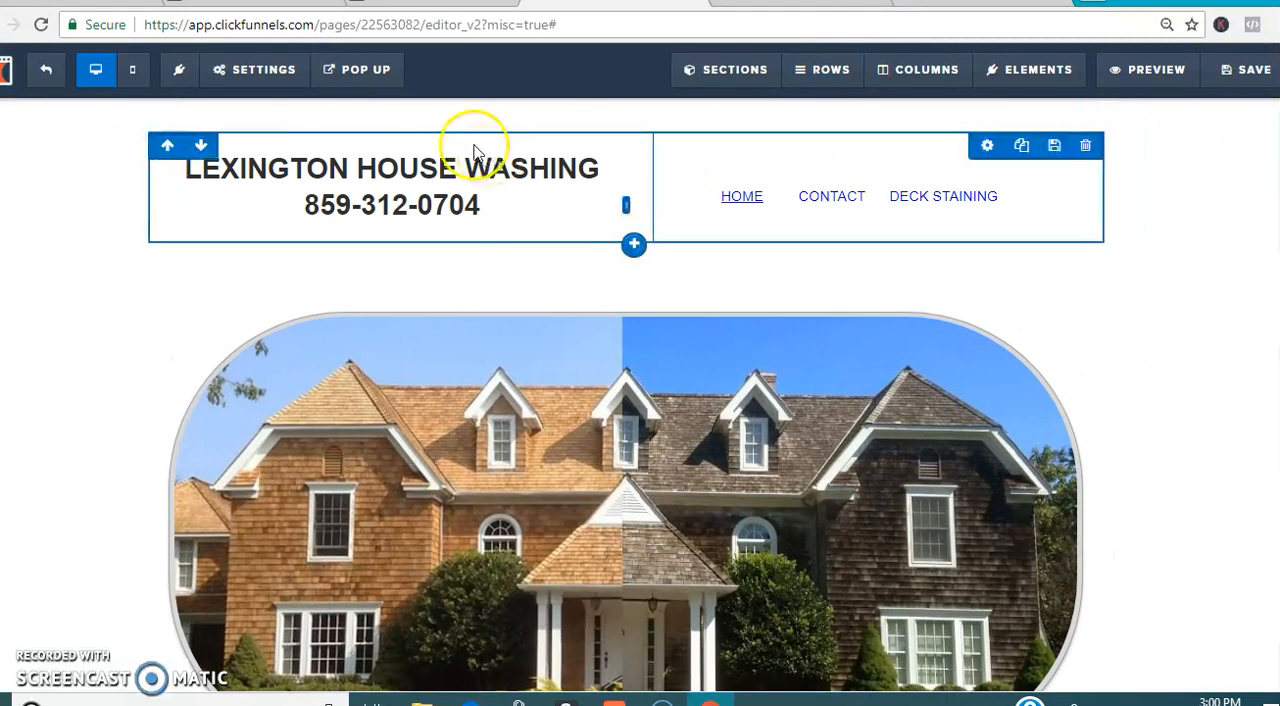
pyautogui.scroll(-2, 849, 523)
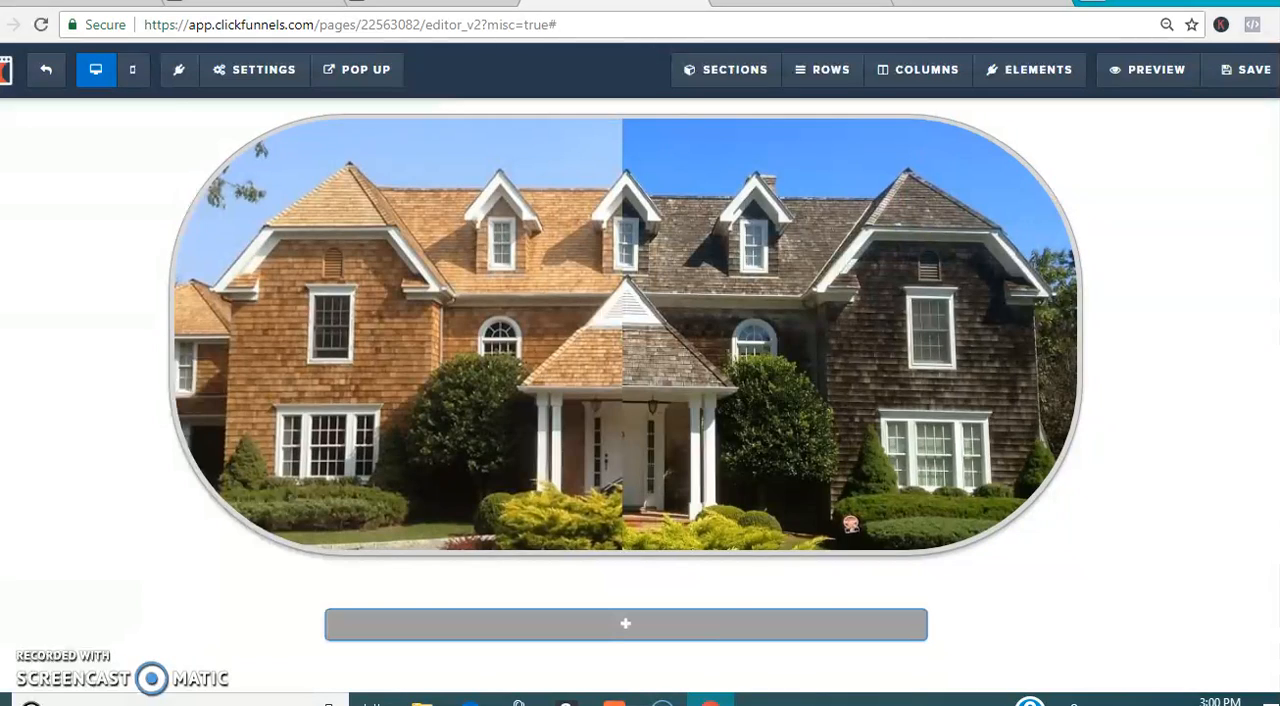
# Step: Examine the list of elements already on the page and browse the text, media and form elements that can be added
pyautogui.click(746, 76)
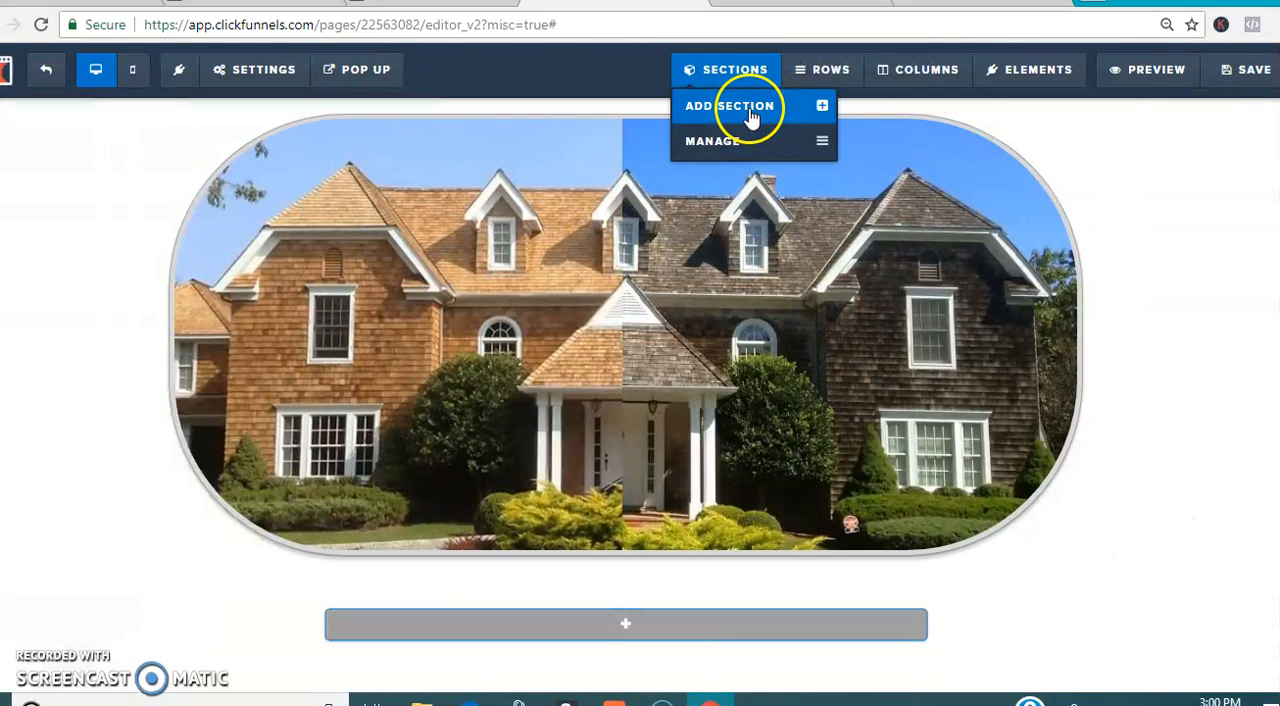
pyautogui.click(1030, 68)
pyautogui.click(1048, 128)
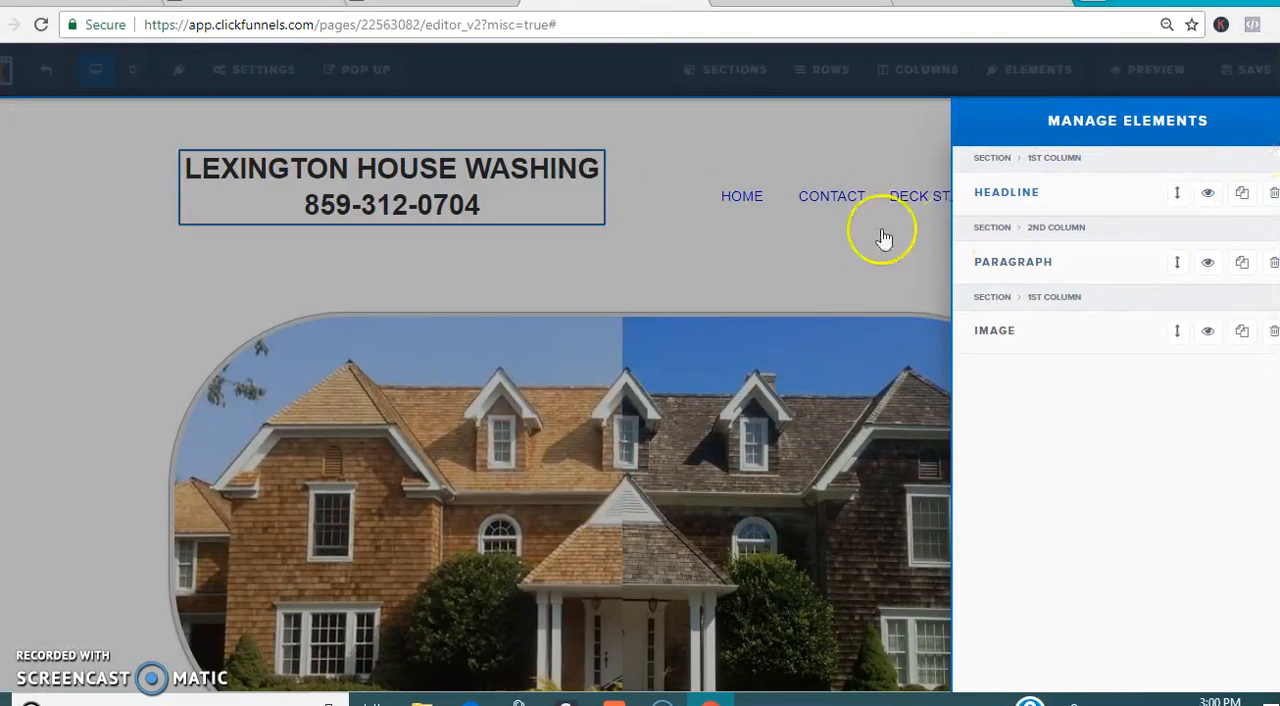
pyautogui.click(843, 229)
pyautogui.click(1013, 60)
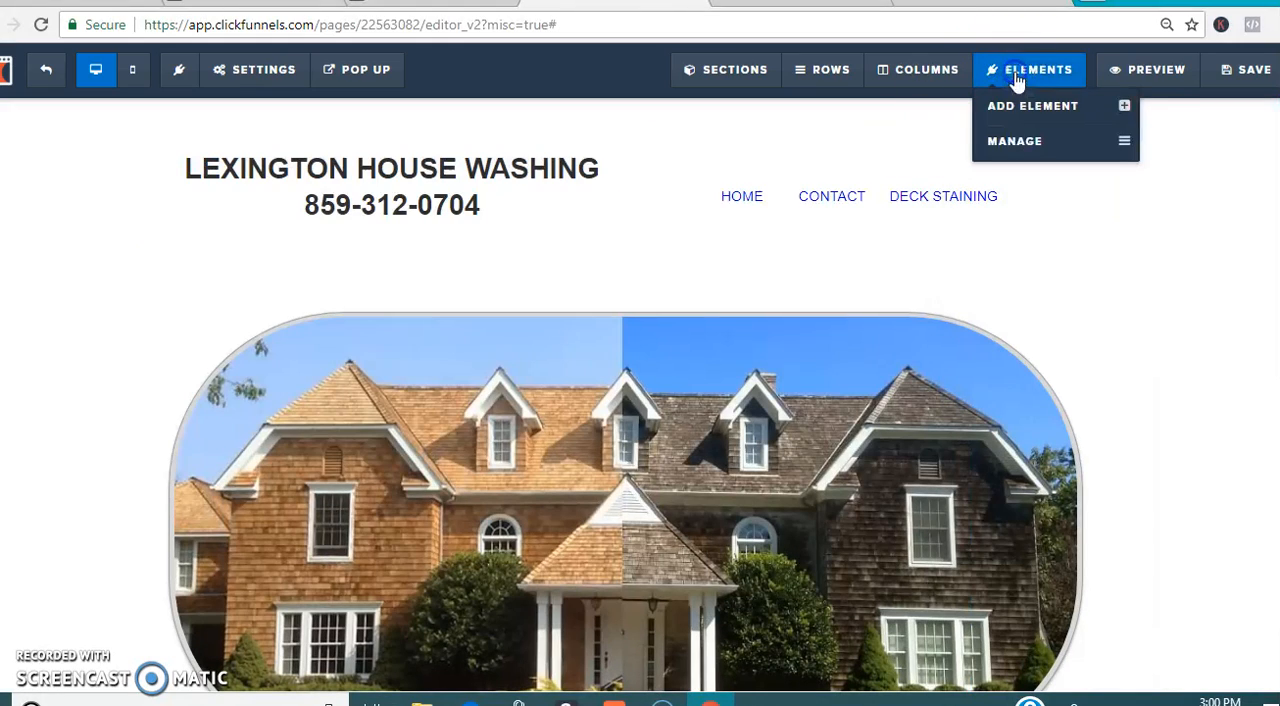
pyautogui.click(1018, 110)
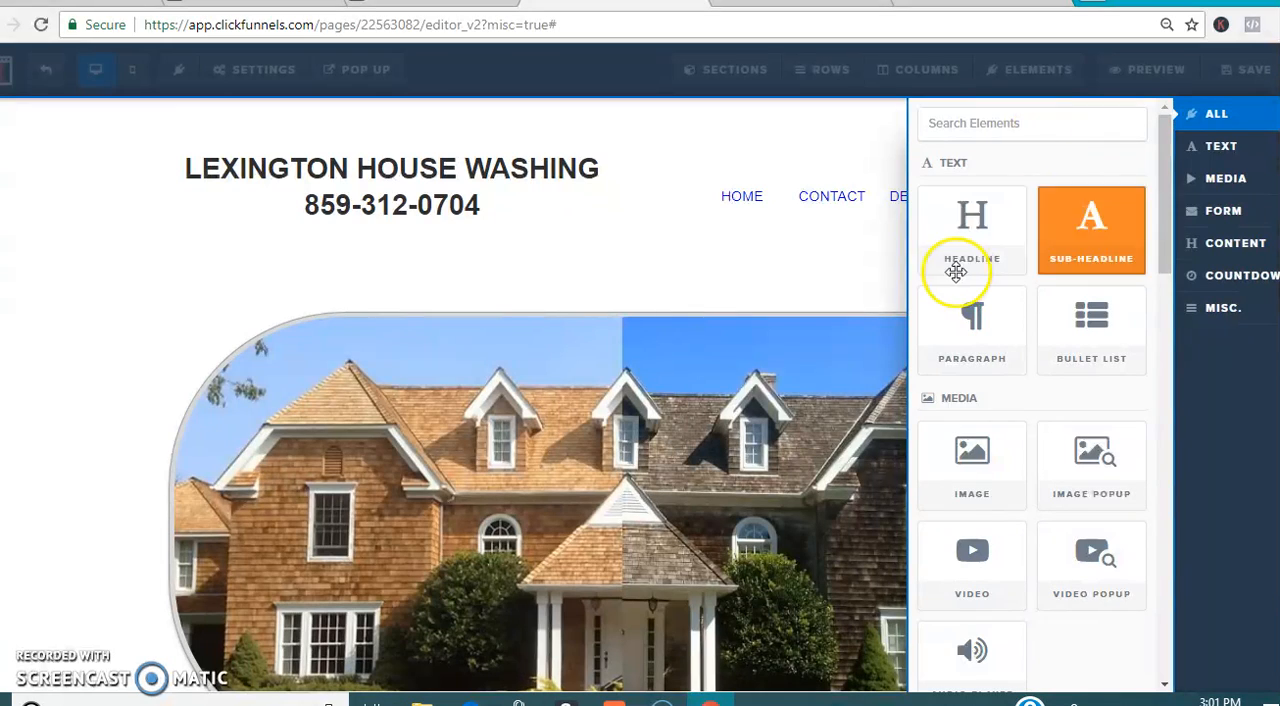
pyautogui.moveTo(1160, 225); pyautogui.dragTo(1163, 360)
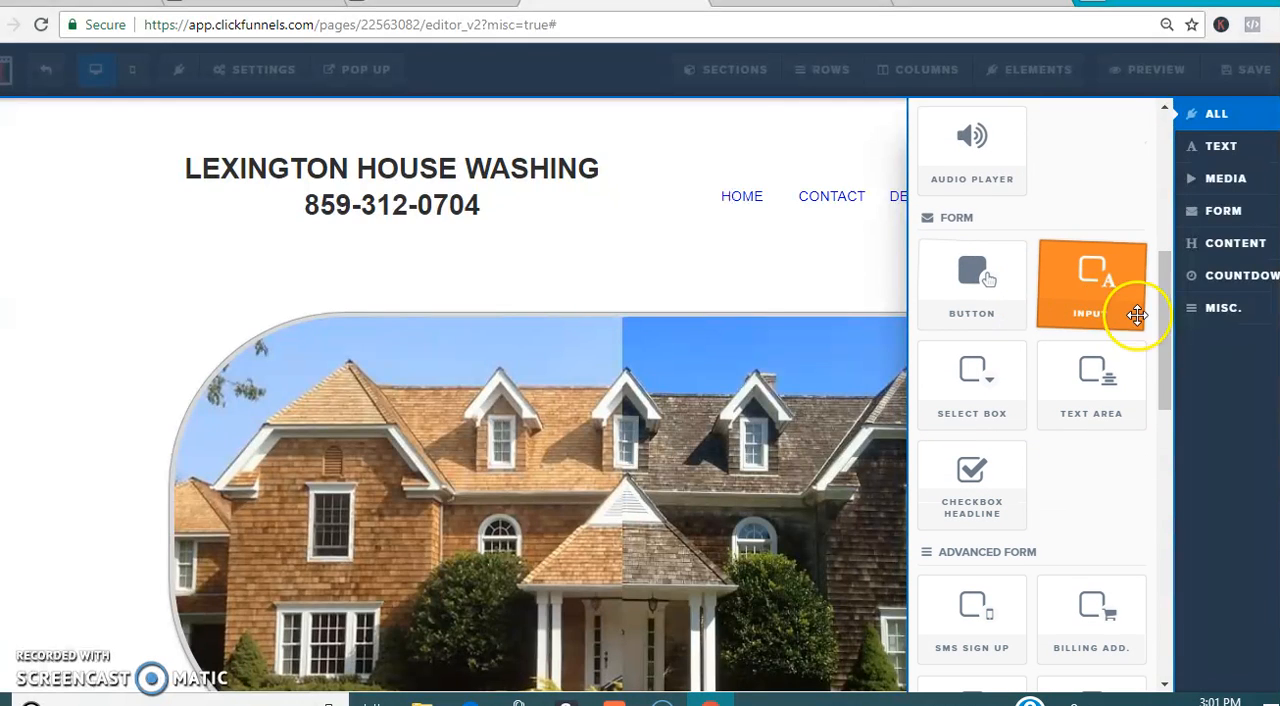
pyautogui.moveTo(1160, 334); pyautogui.dragTo(1180, 355)
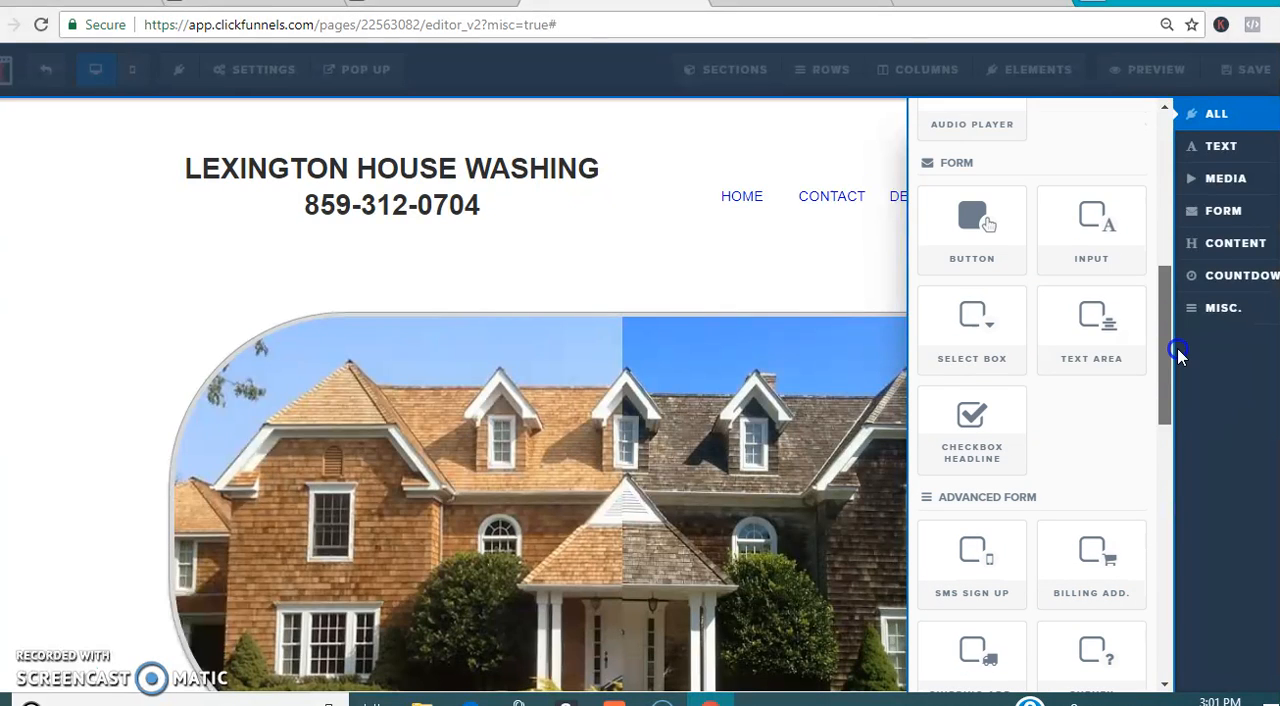
pyautogui.click(887, 279)
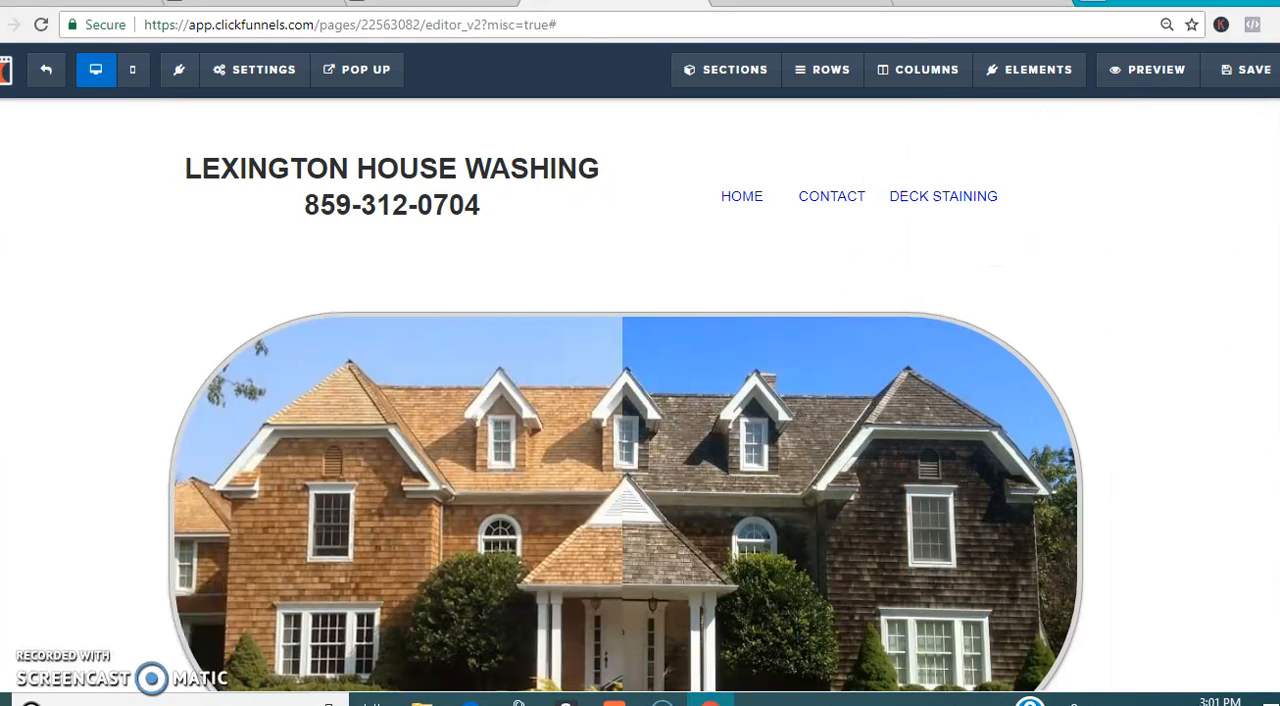
# Step: Add a one-column row to the empty section below the house image
pyautogui.scroll(-2, 850, 523)
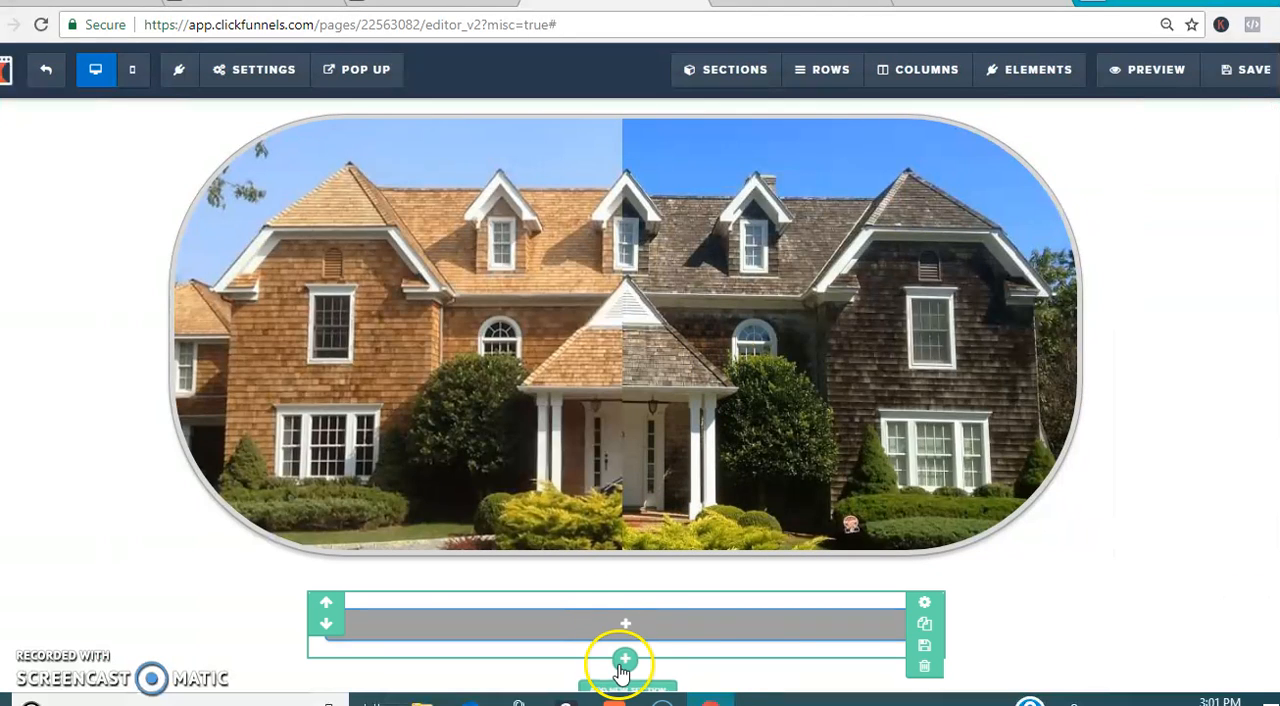
pyautogui.click(640, 624)
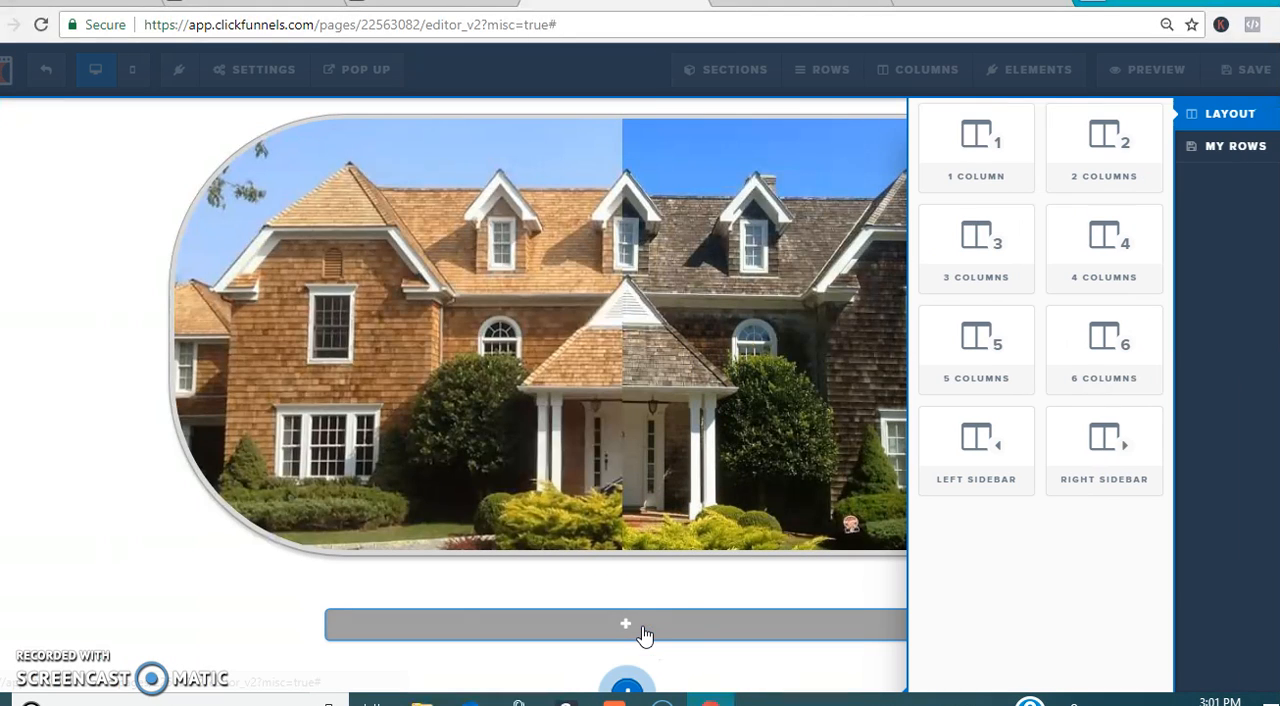
pyautogui.click(975, 180)
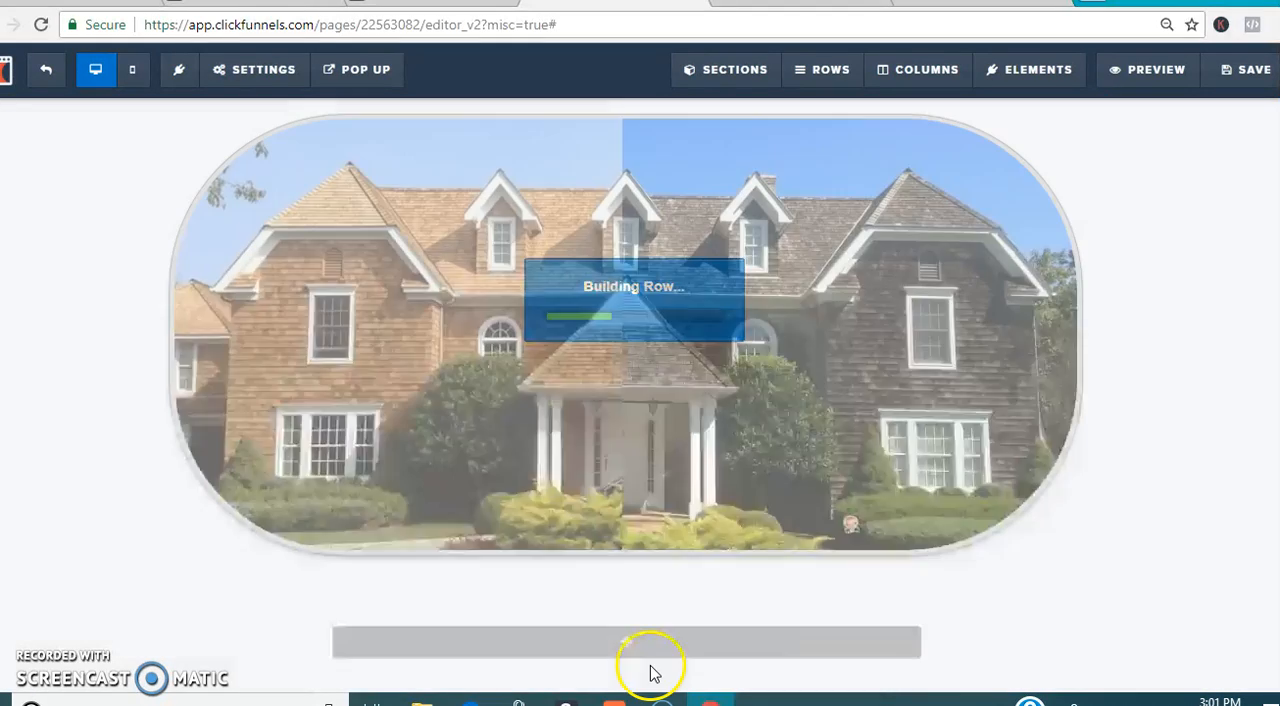
# Step: Place a form input field in the new one-column row
pyautogui.moveTo(655, 648)
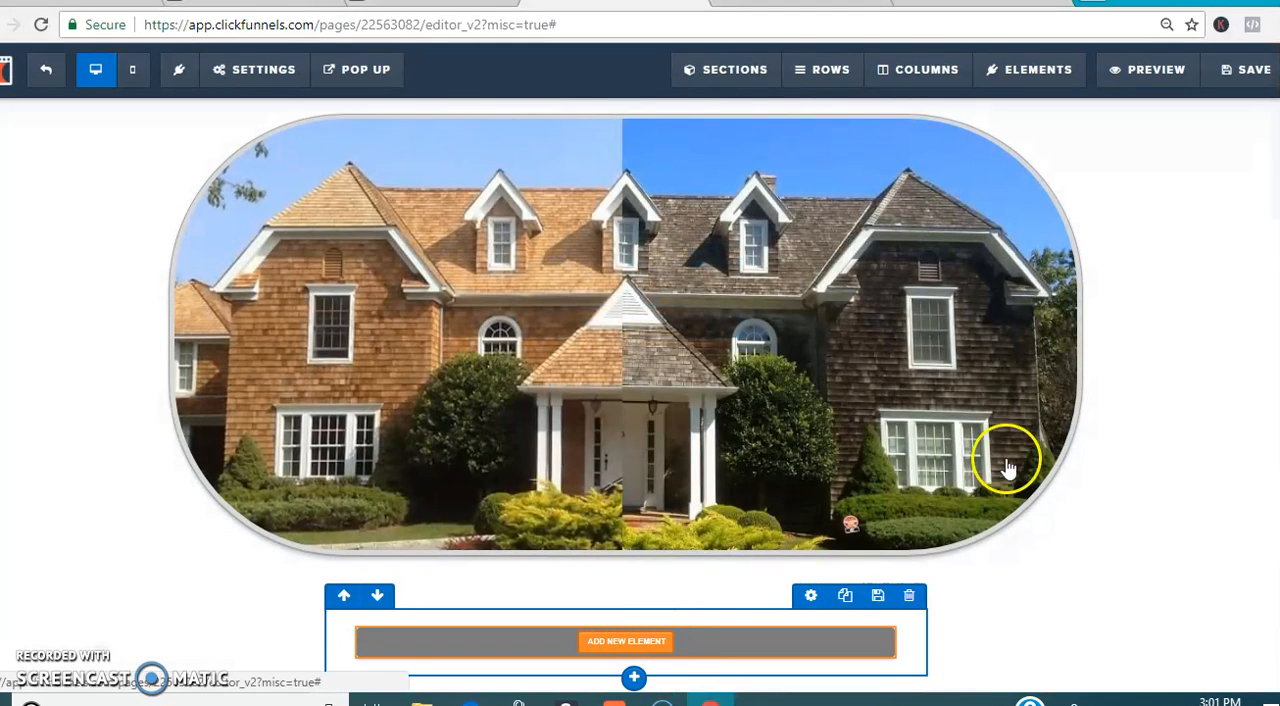
pyautogui.moveTo(1168, 218); pyautogui.dragTo(1169, 240)
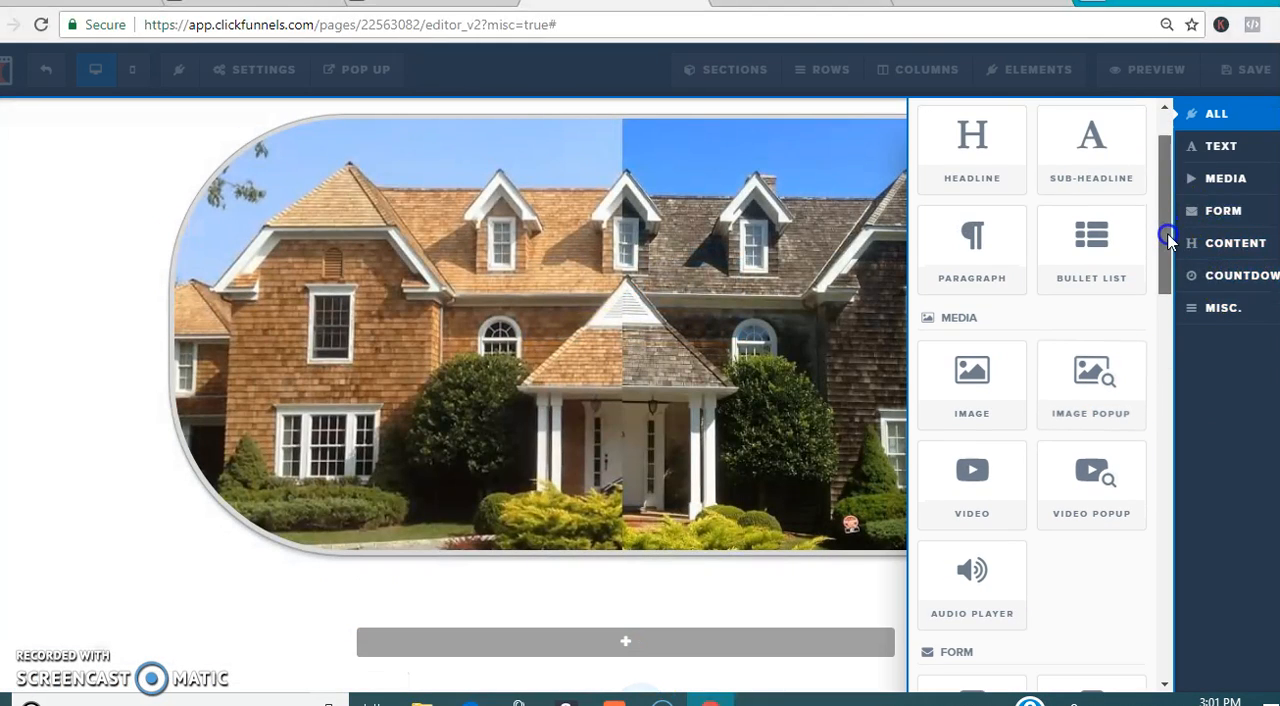
pyautogui.click(1222, 210)
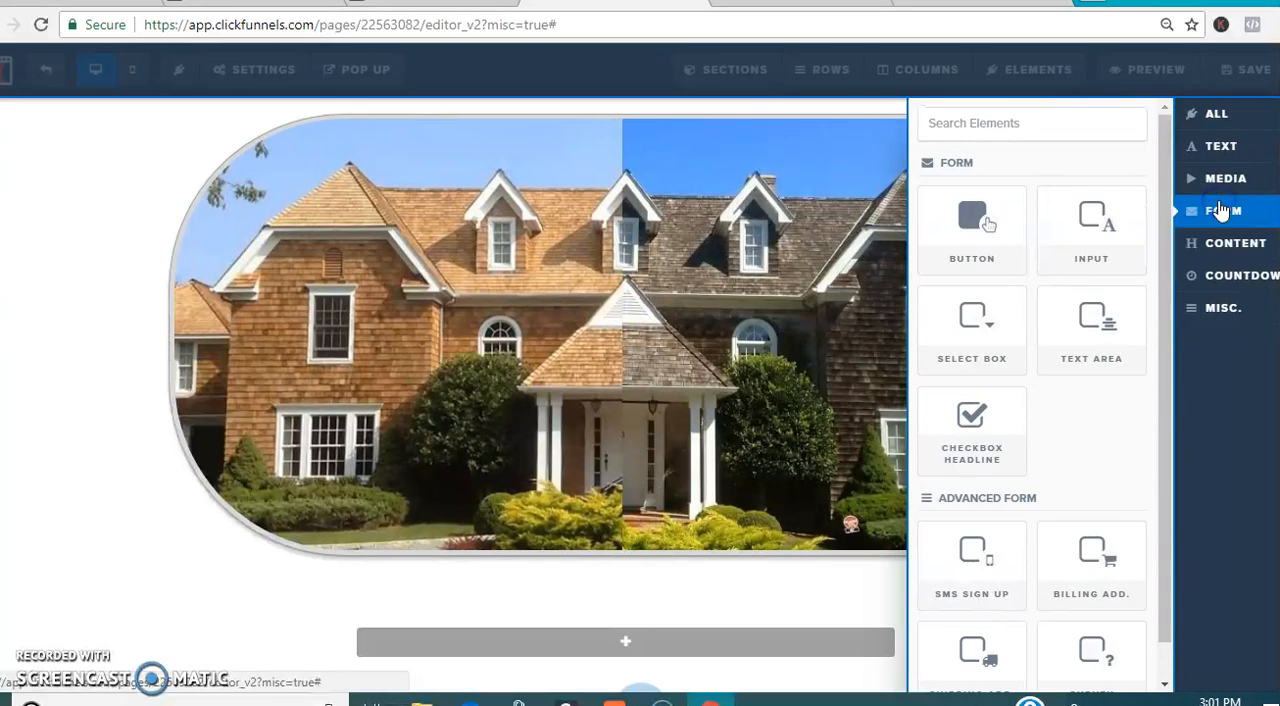
pyautogui.click(1113, 245)
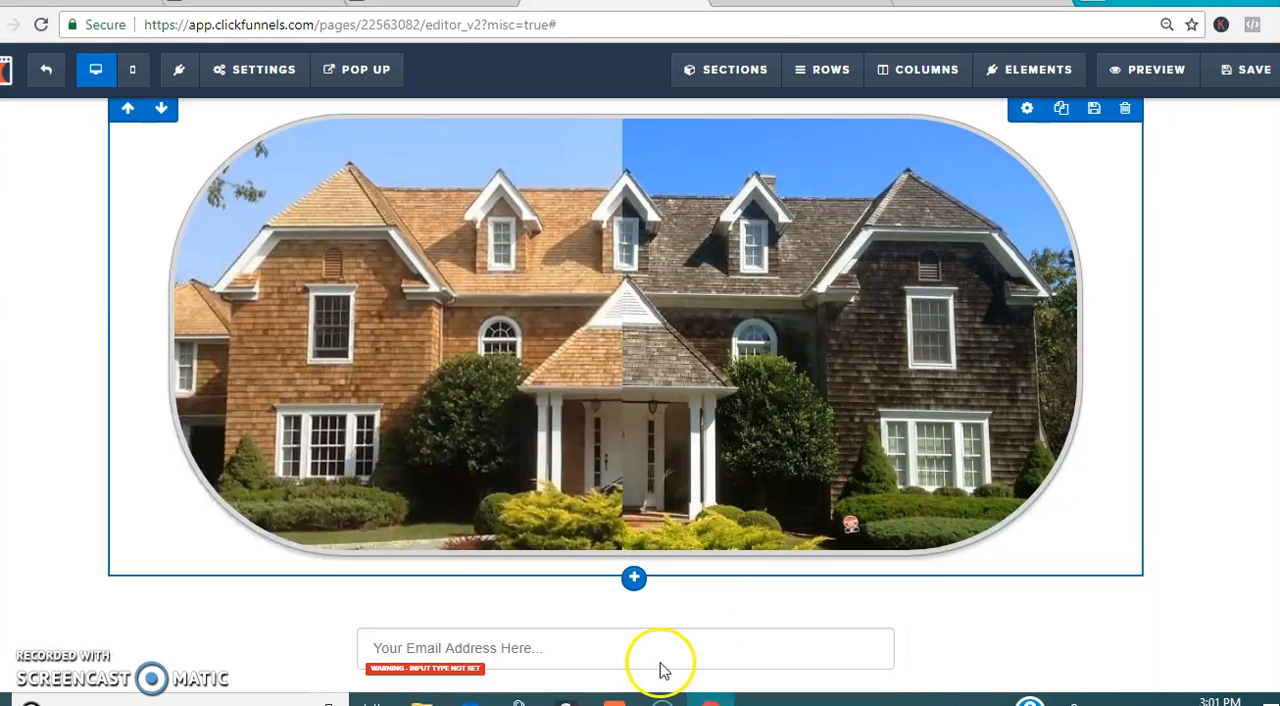
# Step: Set the new input field's type to Email Address and return to editing the page
pyautogui.click(727, 643)
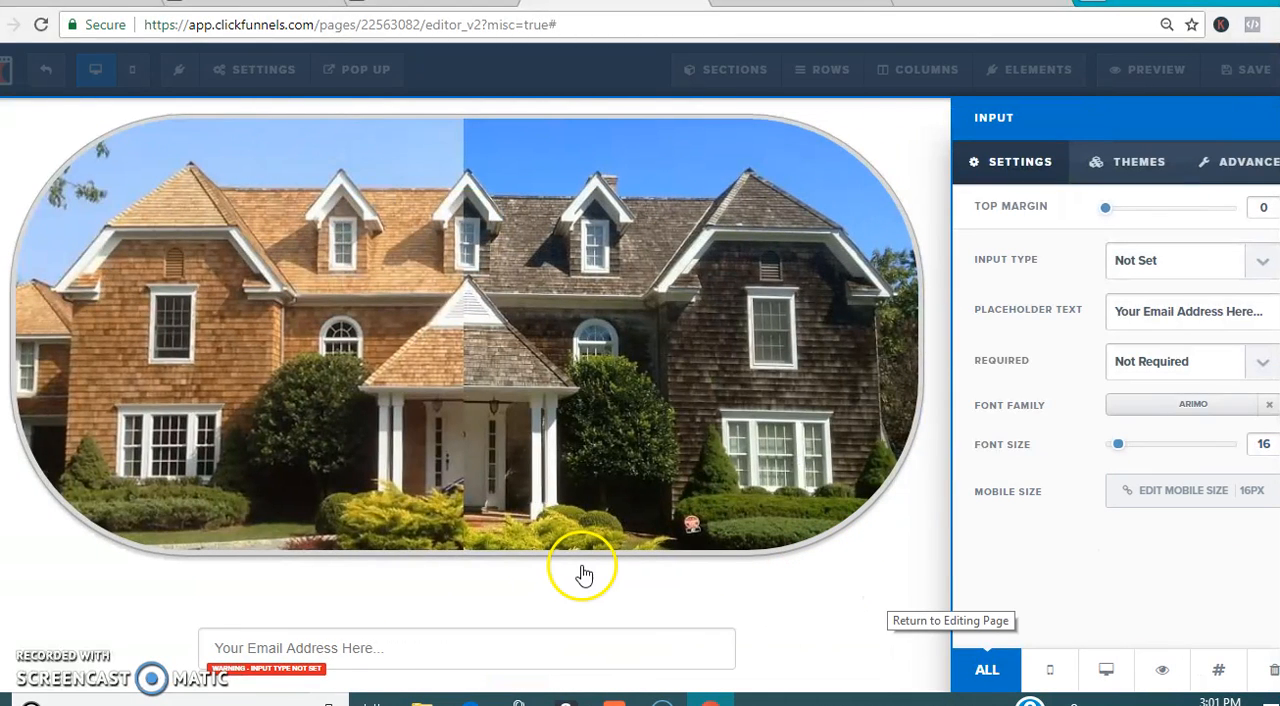
pyautogui.click(1162, 270)
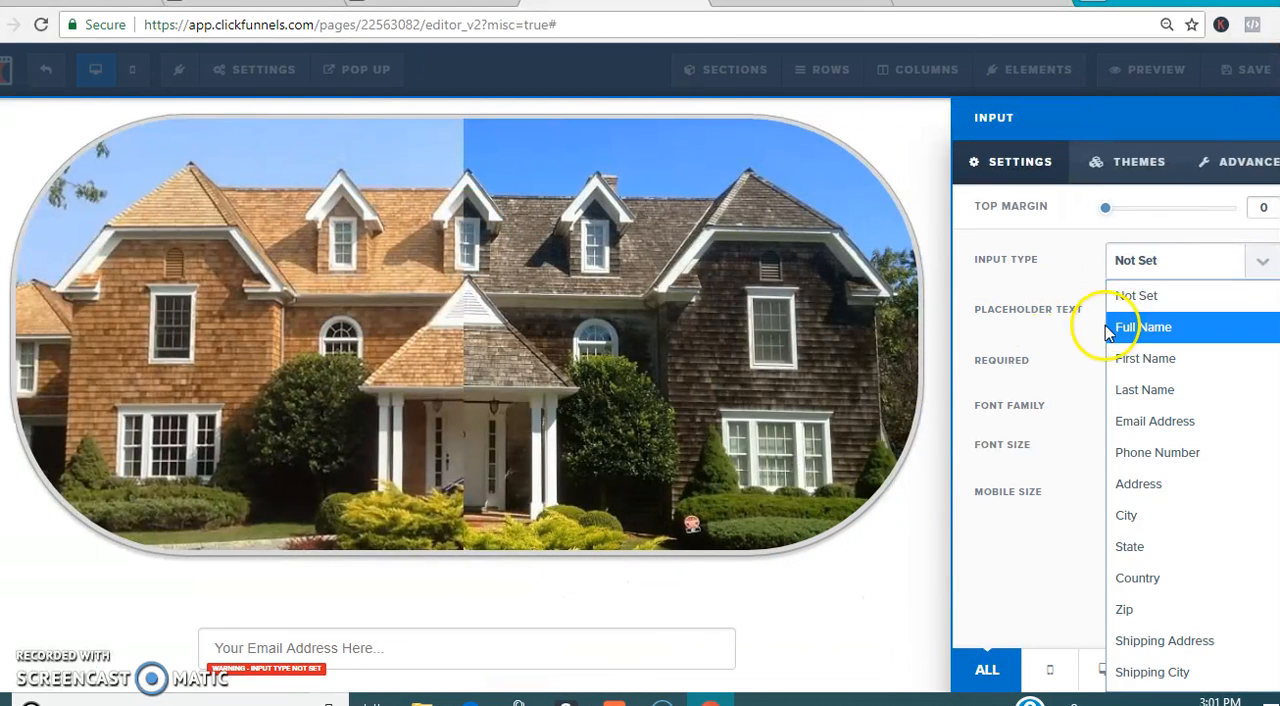
pyautogui.click(1198, 430)
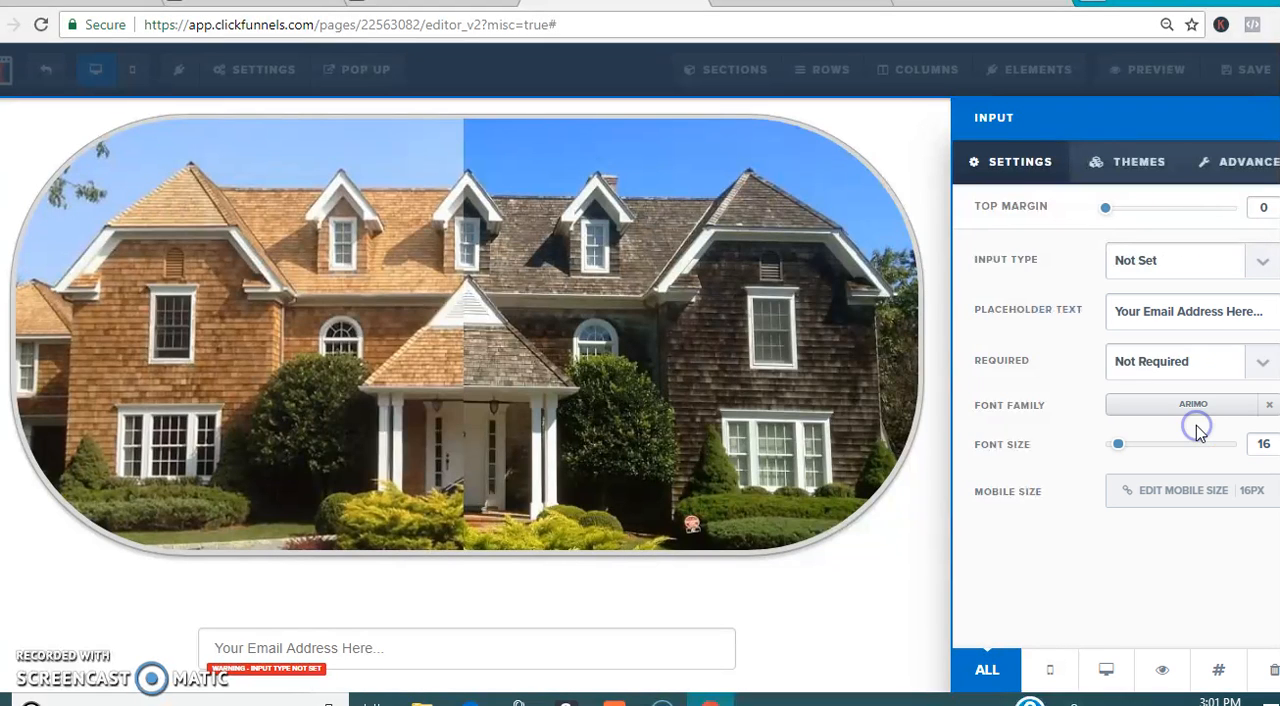
pyautogui.click(930, 617)
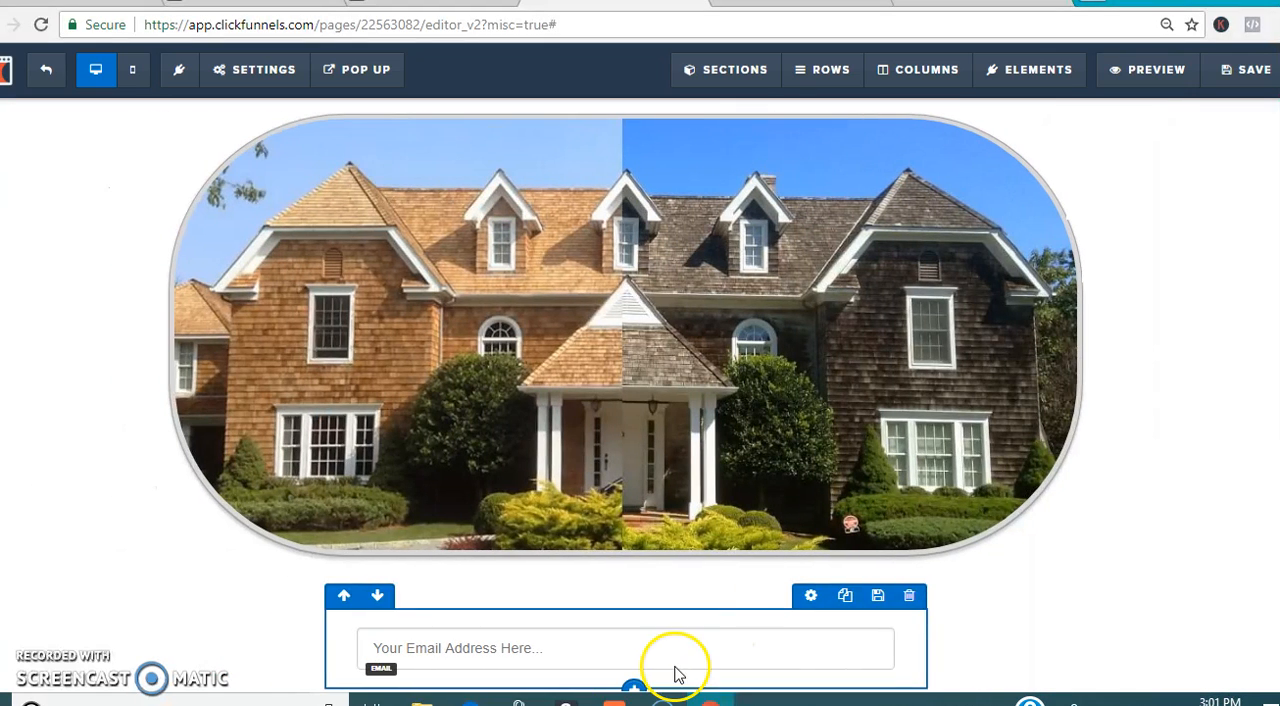
# Step: Add a form button directly below the email input field
pyautogui.scroll(-1, 626, 395)
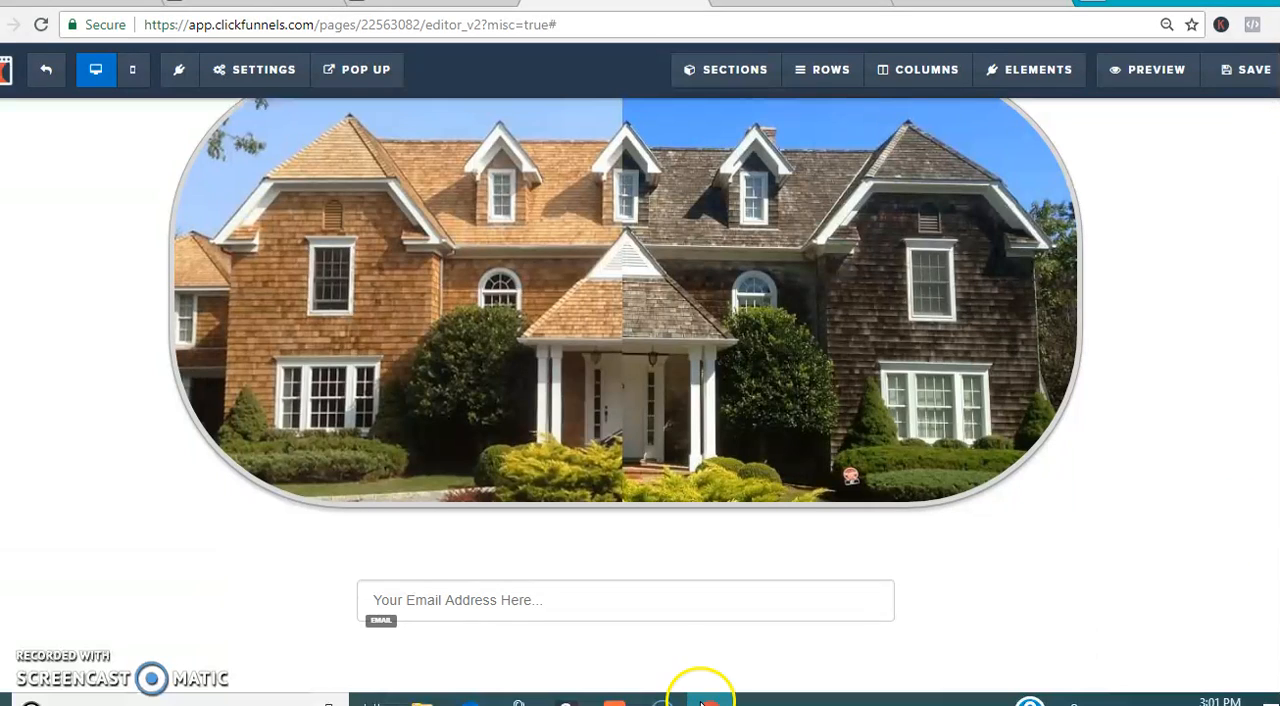
pyautogui.click(624, 626)
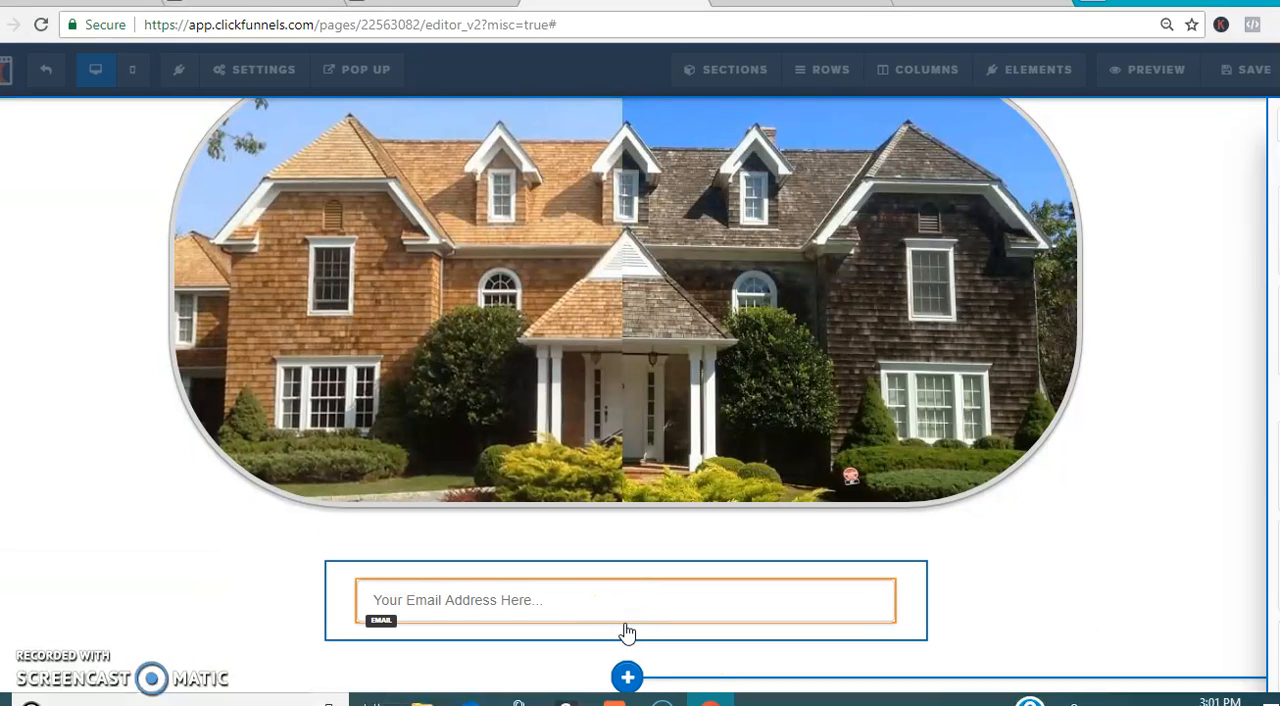
pyautogui.click(1222, 211)
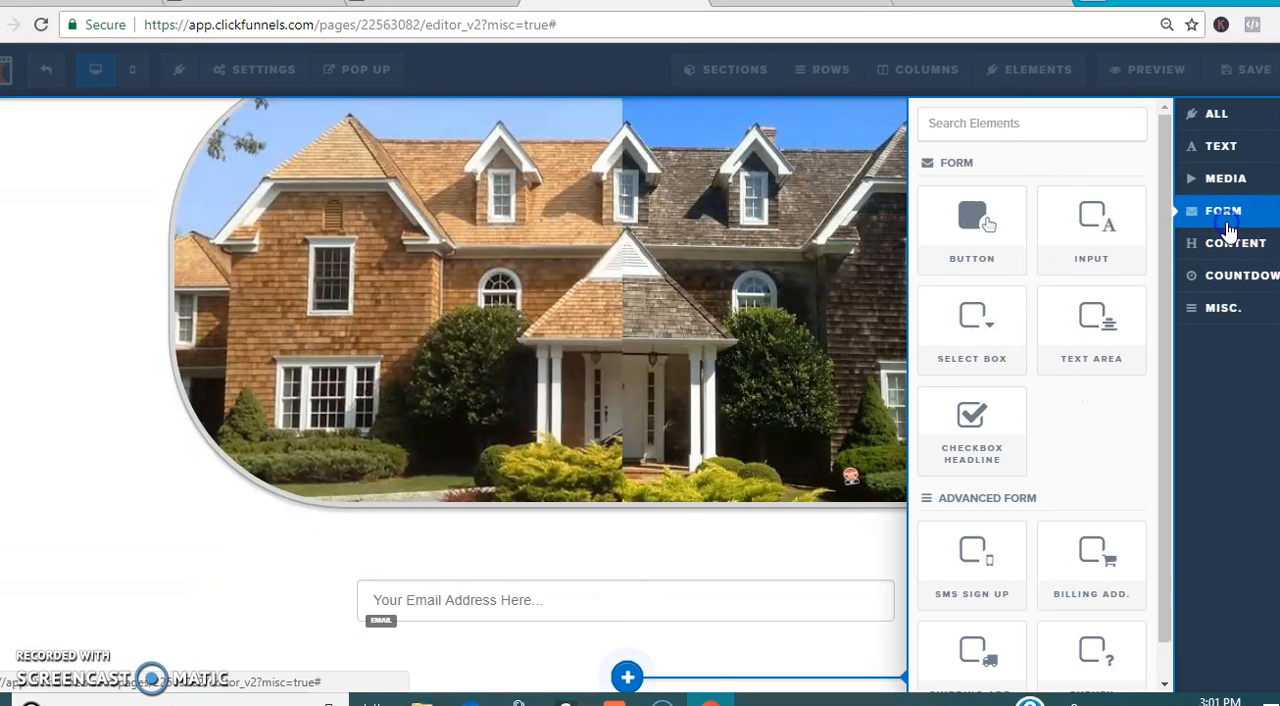
pyautogui.click(1015, 262)
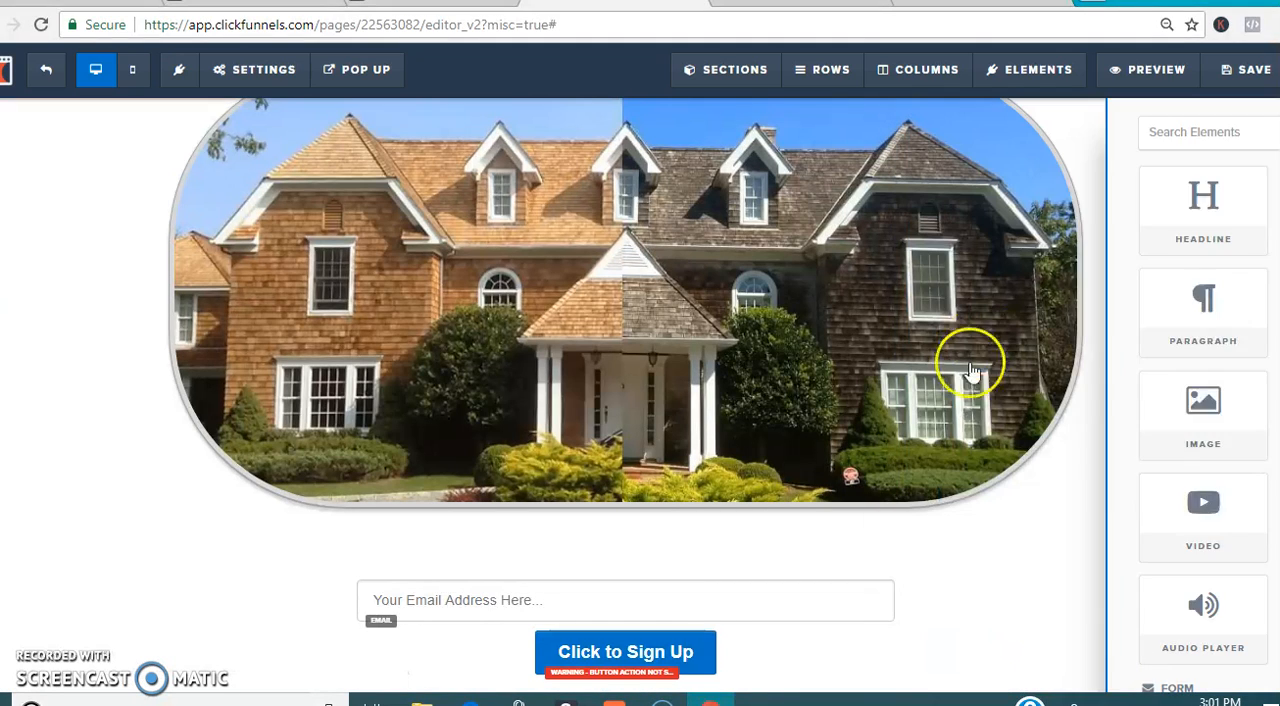
# Step: Add a paragraph element directly below the house image, above the email sign-up form
pyautogui.scroll(3, 625, 395)
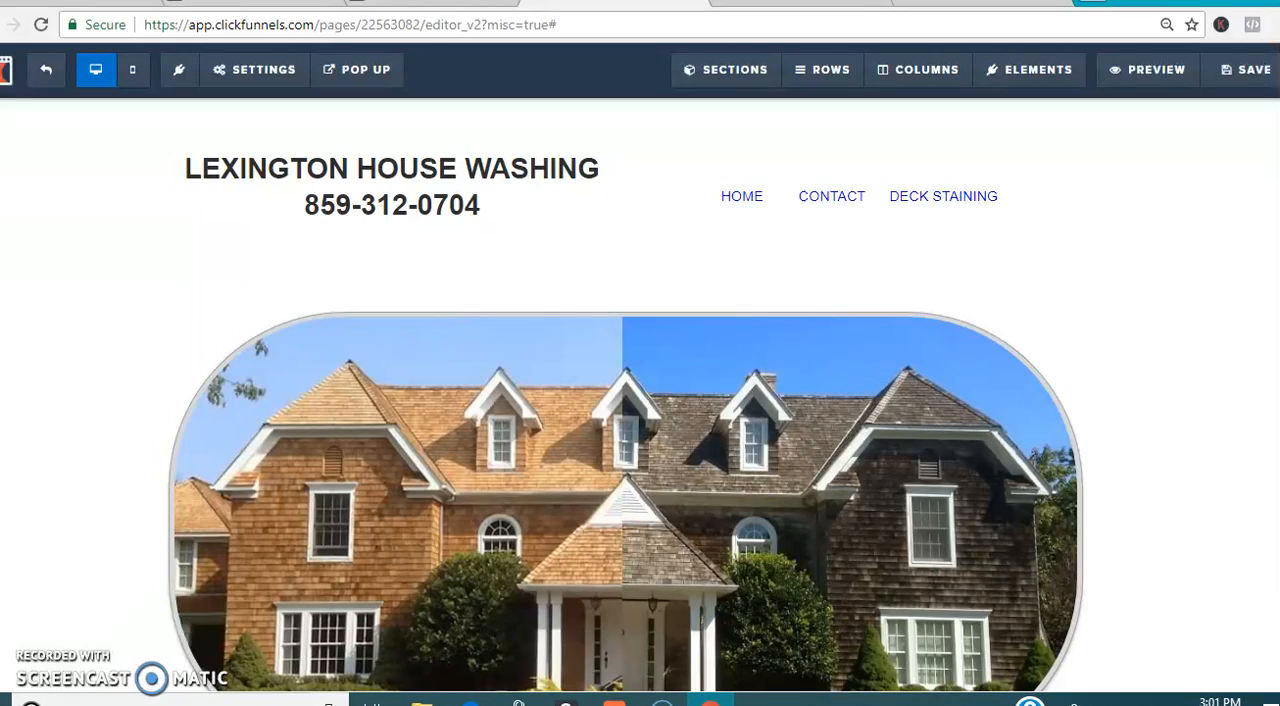
pyautogui.scroll(-3, 625, 395)
pyautogui.scroll(3, 625, 395)
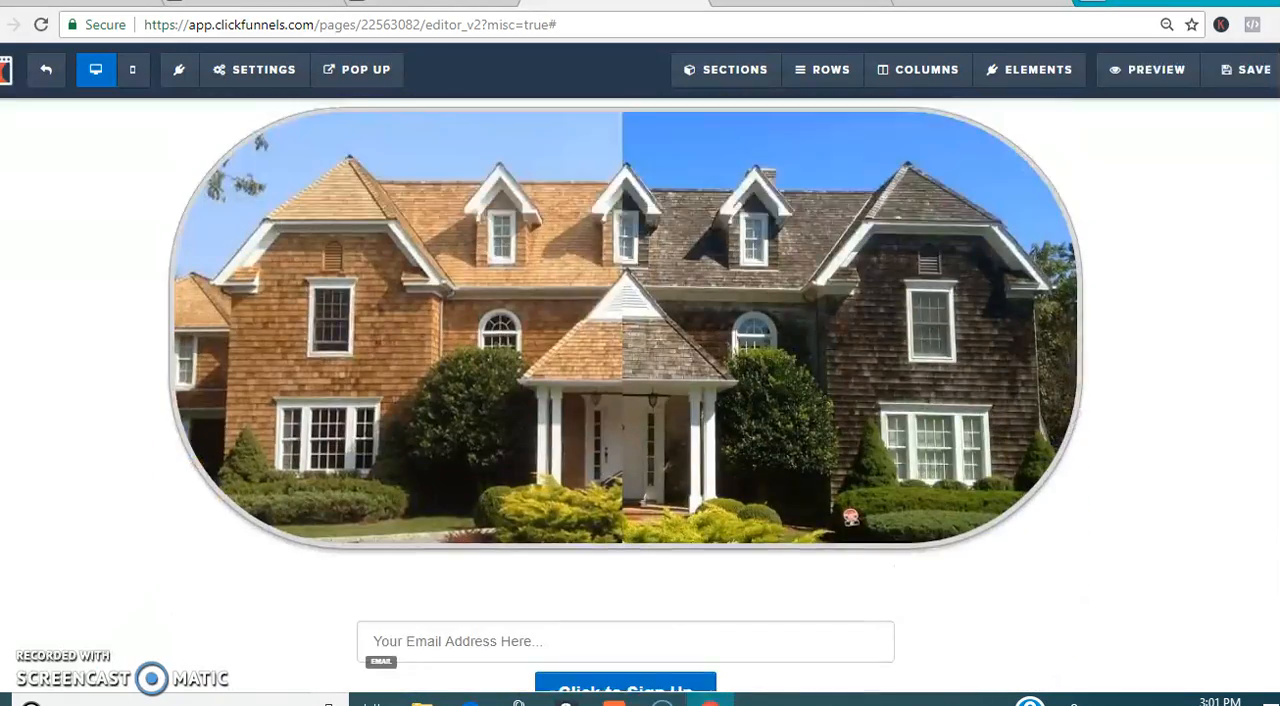
pyautogui.scroll(-3, 625, 400)
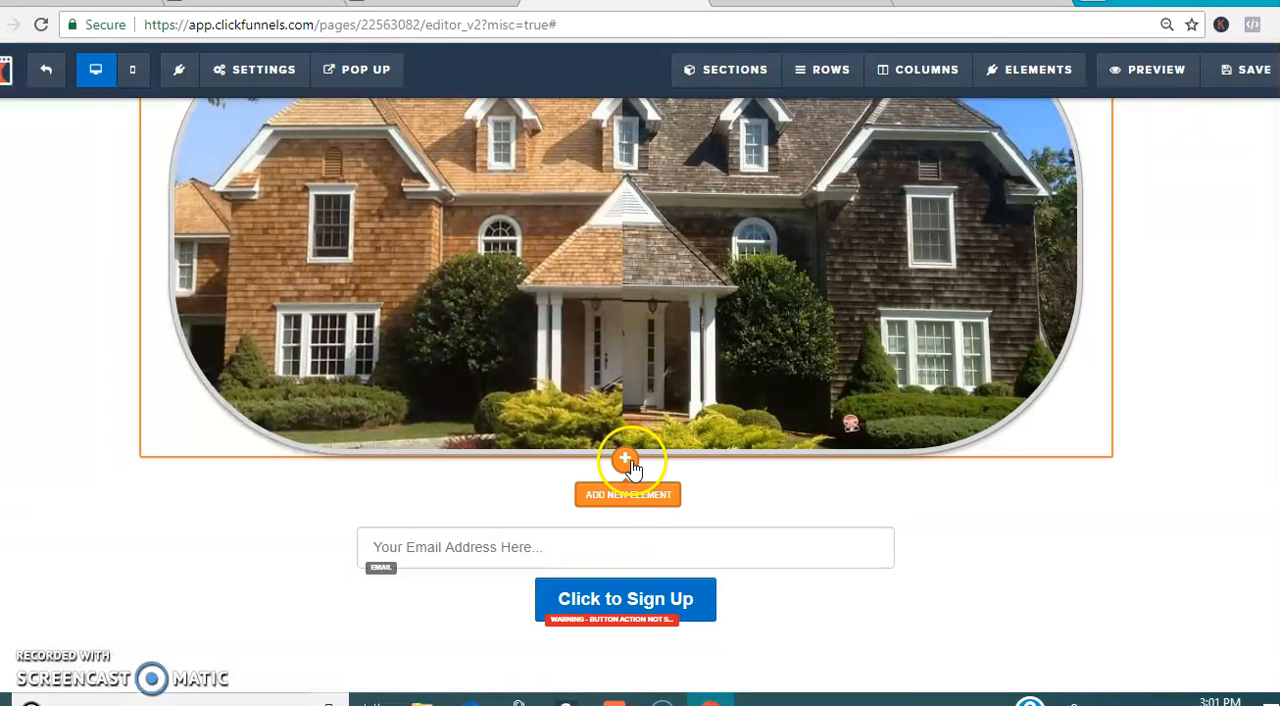
pyautogui.click(629, 462)
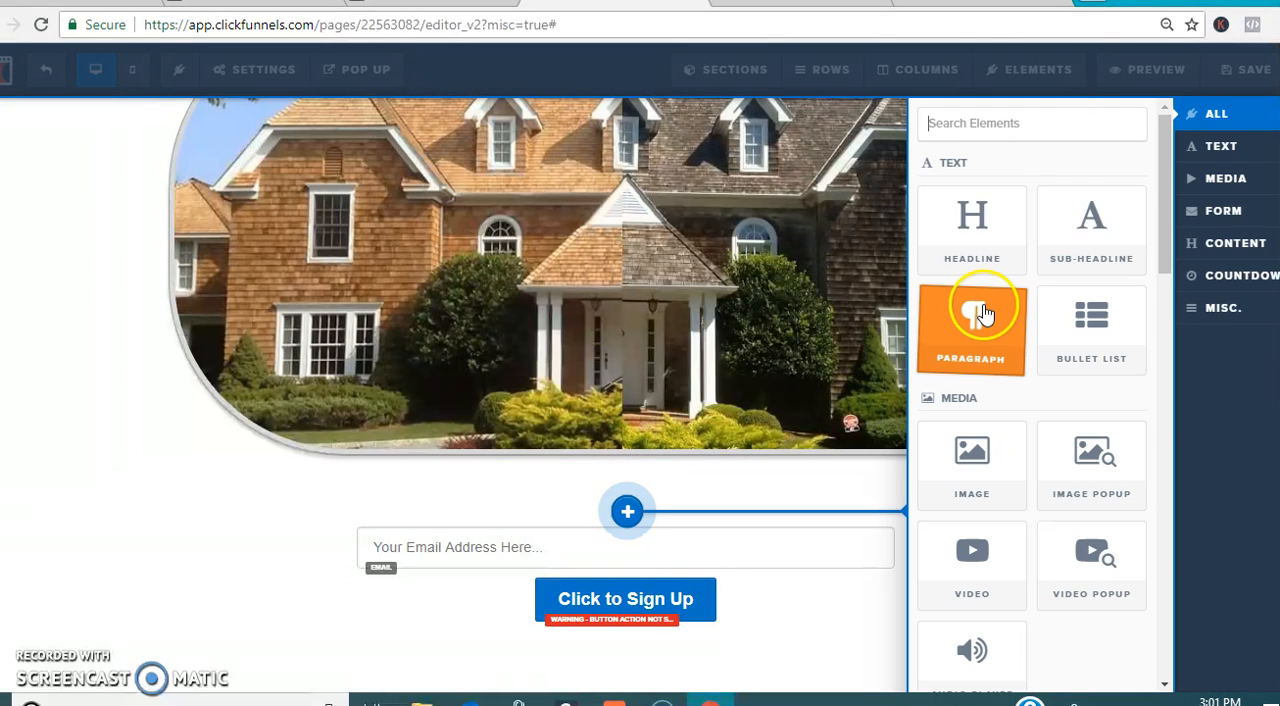
pyautogui.click(983, 313)
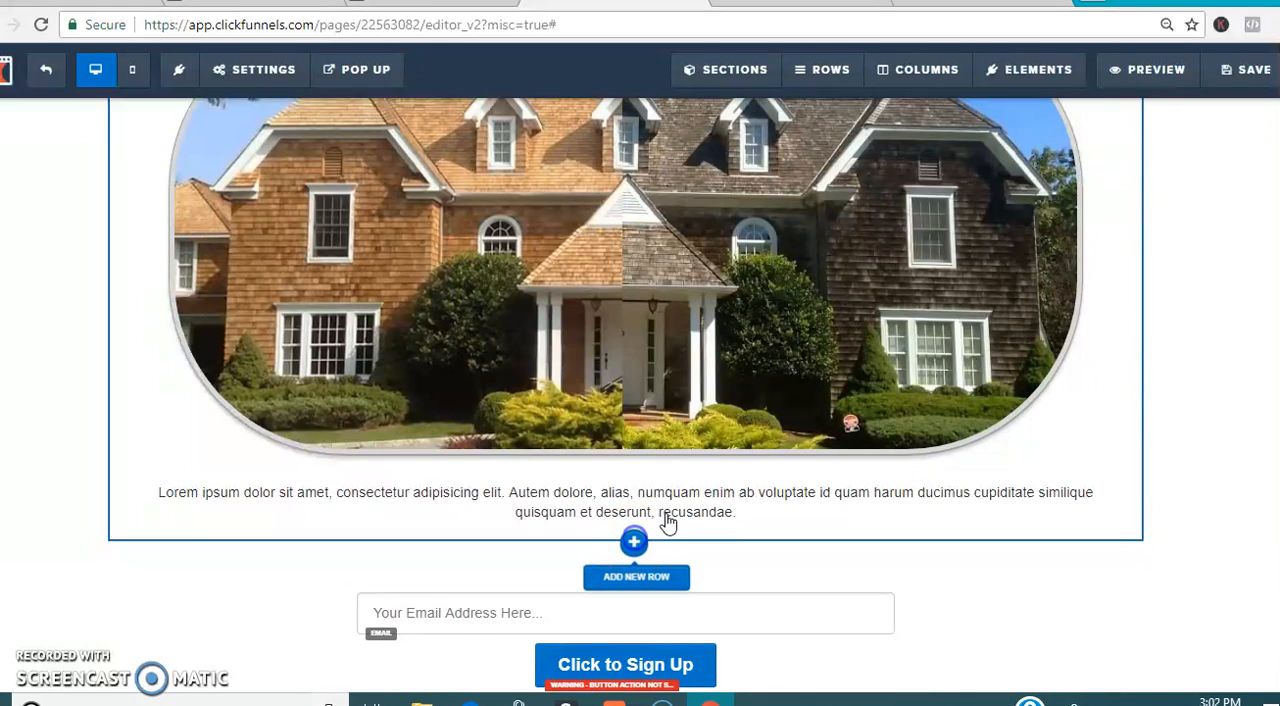
pyautogui.click(634, 542)
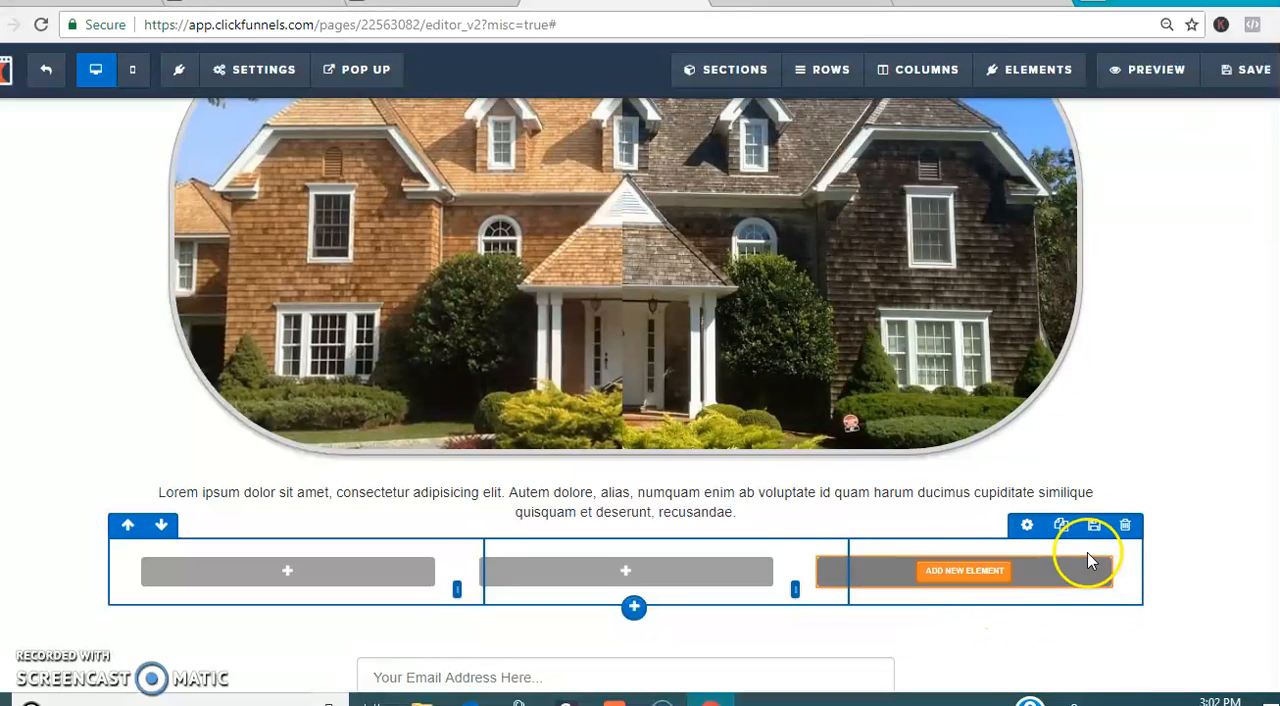
pyautogui.click(1125, 527)
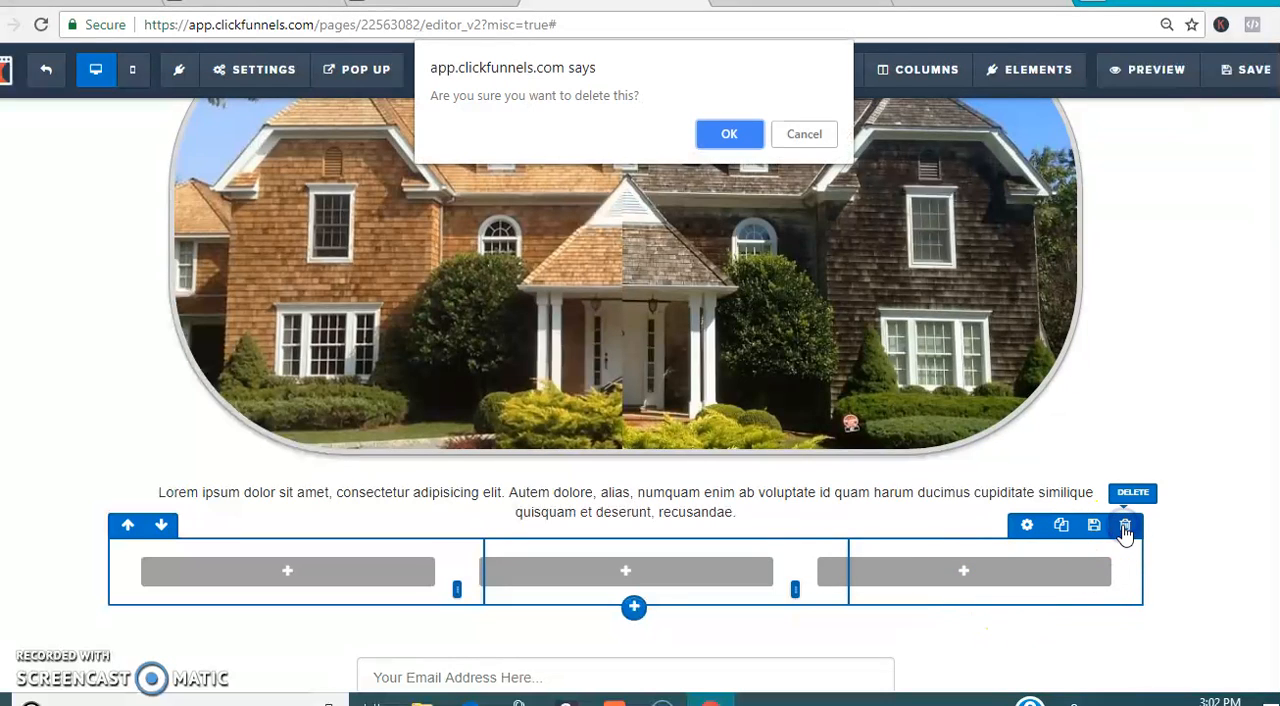
pyautogui.click(728, 135)
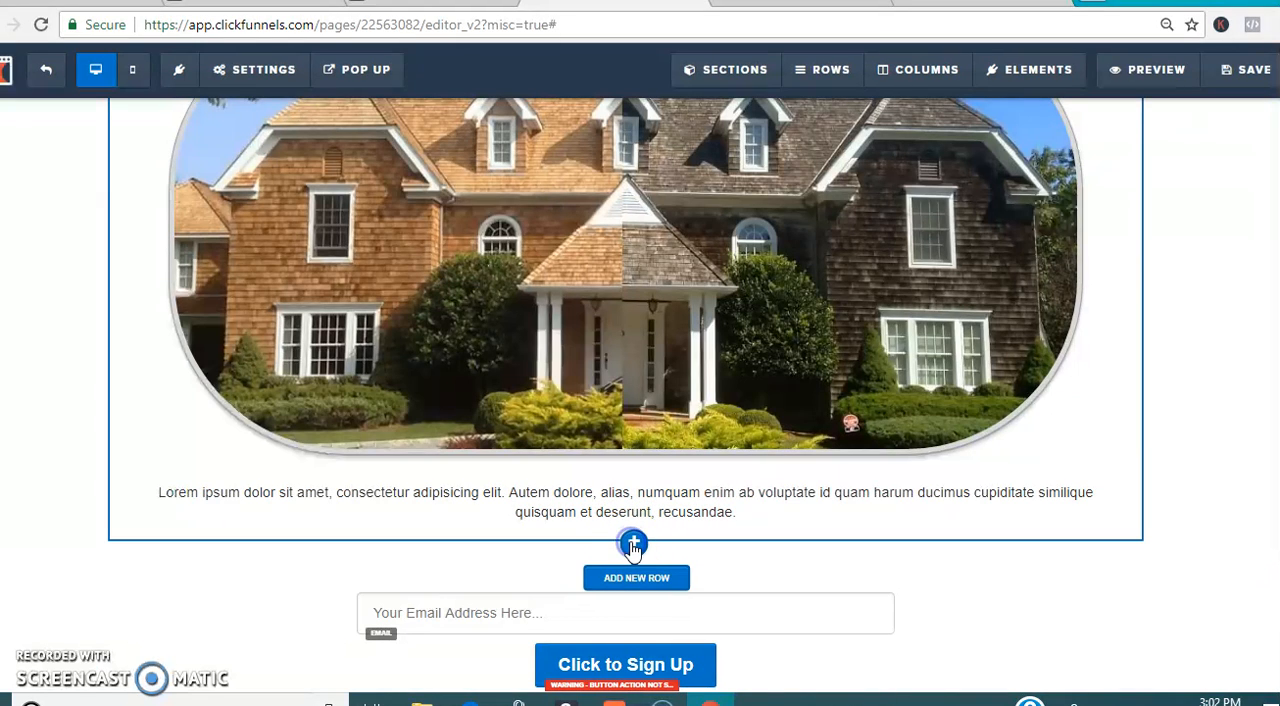
# Step: Add a one-column row between the paragraph and the sign-up form and place a sub-headline in it
pyautogui.click(633, 545)
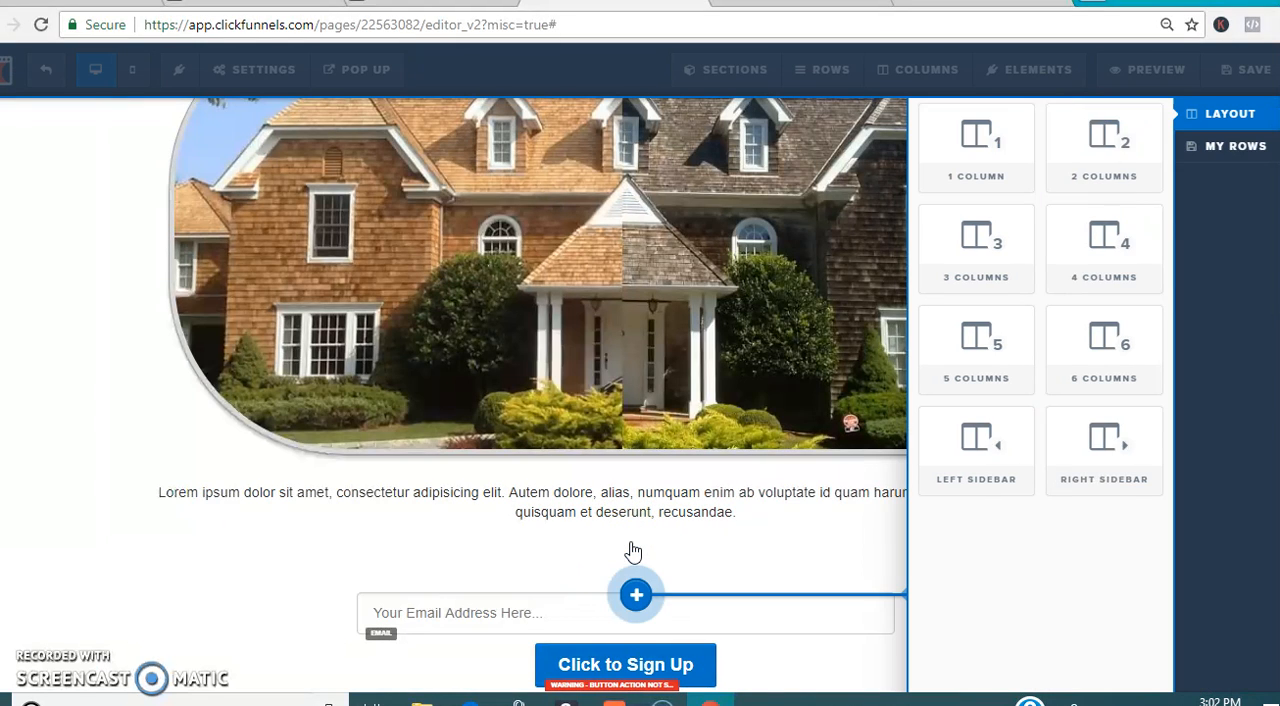
pyautogui.click(980, 147)
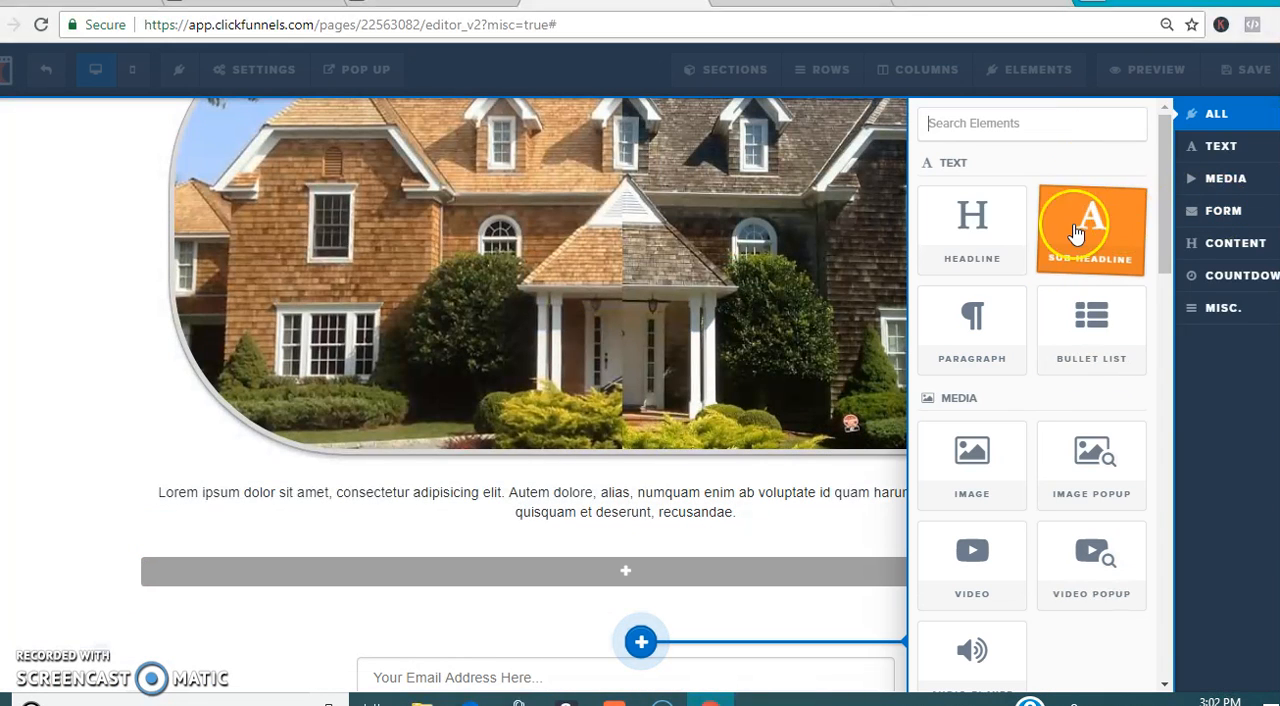
pyautogui.moveTo(1061, 387); pyautogui.dragTo(686, 566)
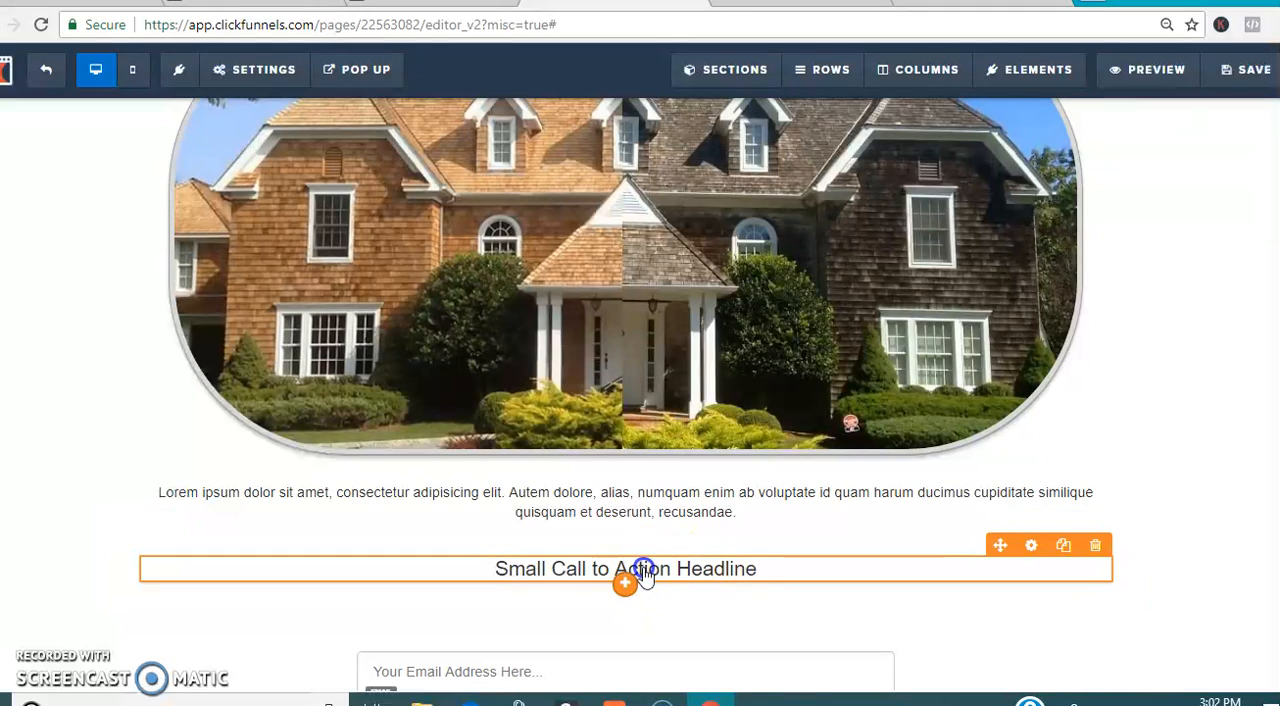
# Step: Replace the sub-headline's placeholder text with "Submit your information below to get a FREE Quote sent over!"
pyautogui.click(649, 586)
pyautogui.tripleClick(843, 571)
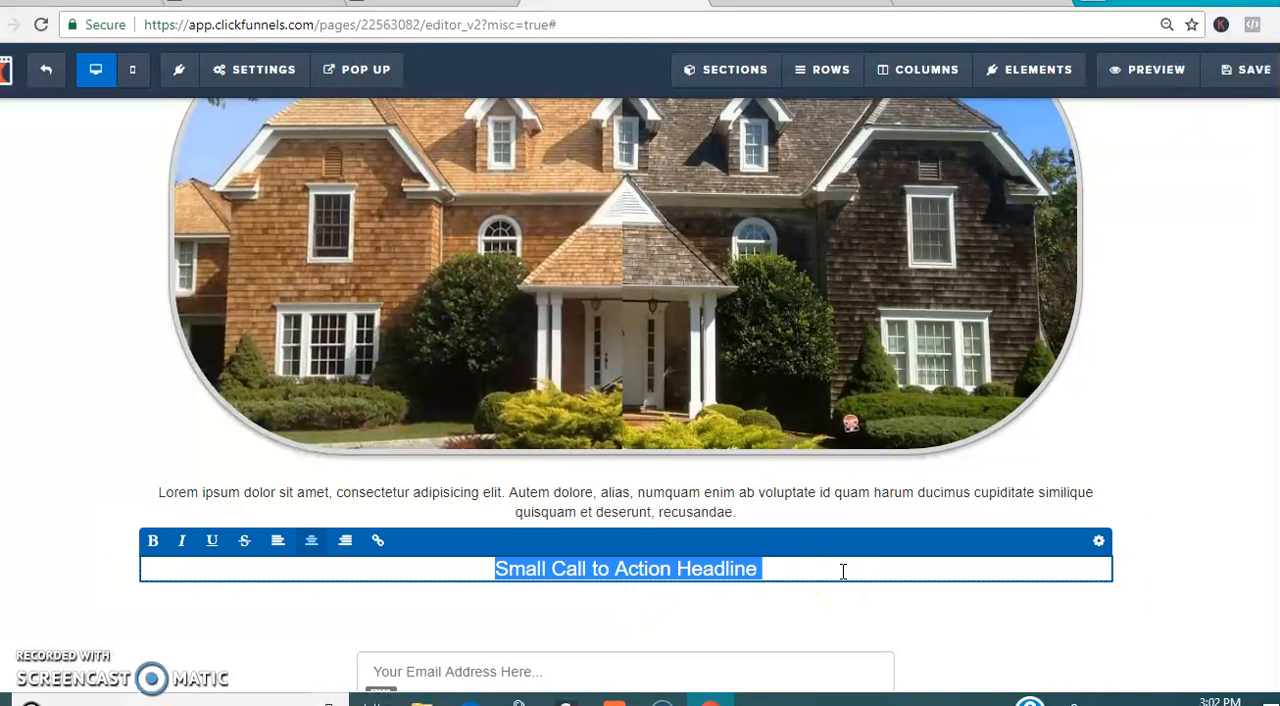
pyautogui.write('Submit your information below to')
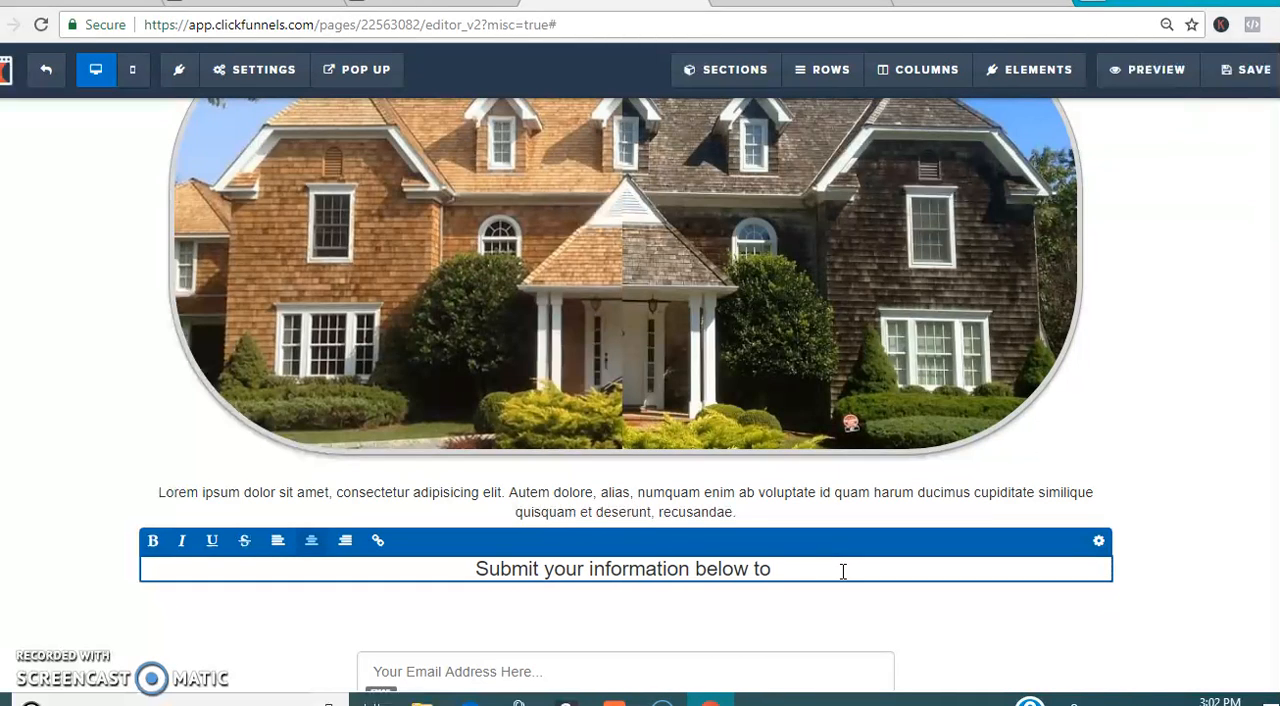
pyautogui.write('EE ')
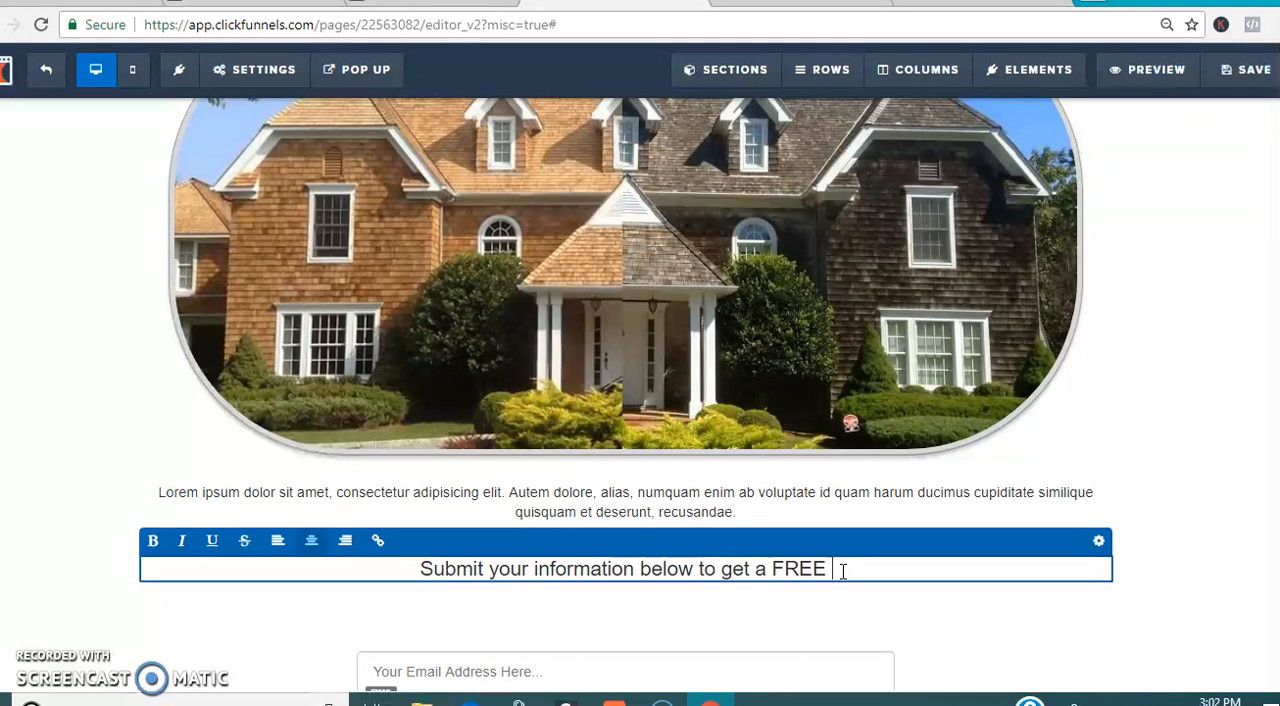
pyautogui.write('Qu')
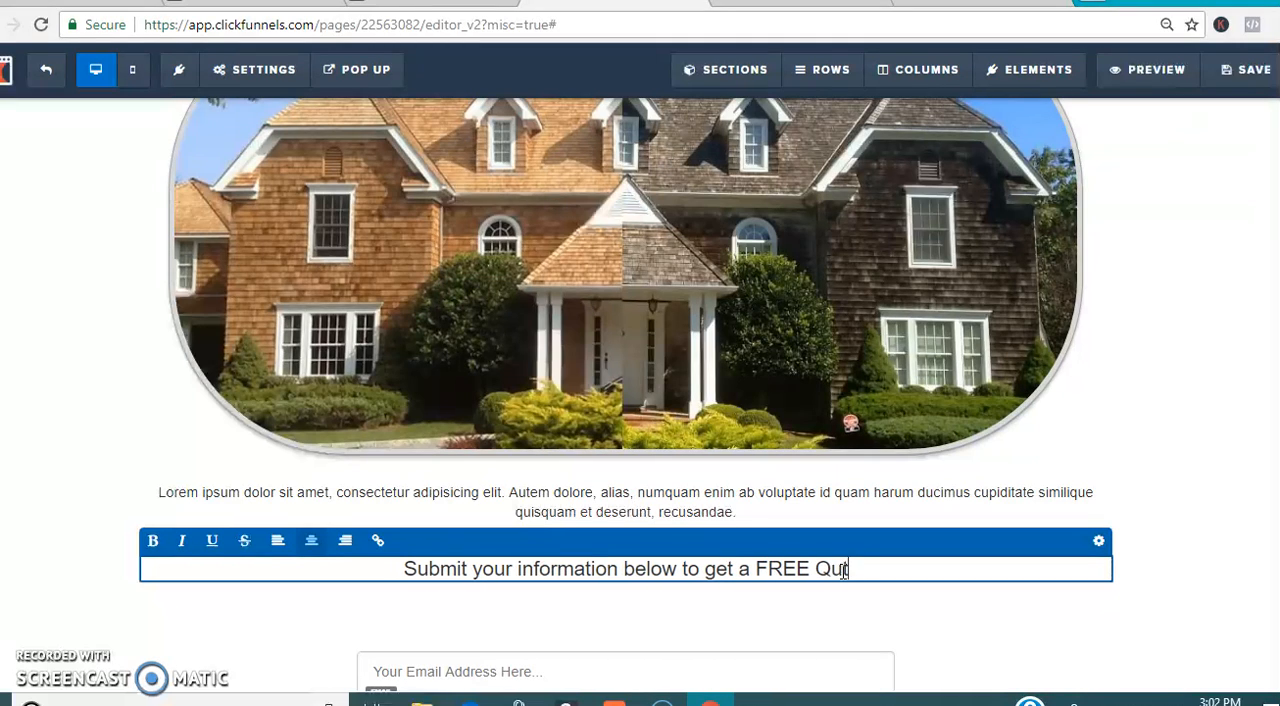
pyautogui.write('ote sent o')
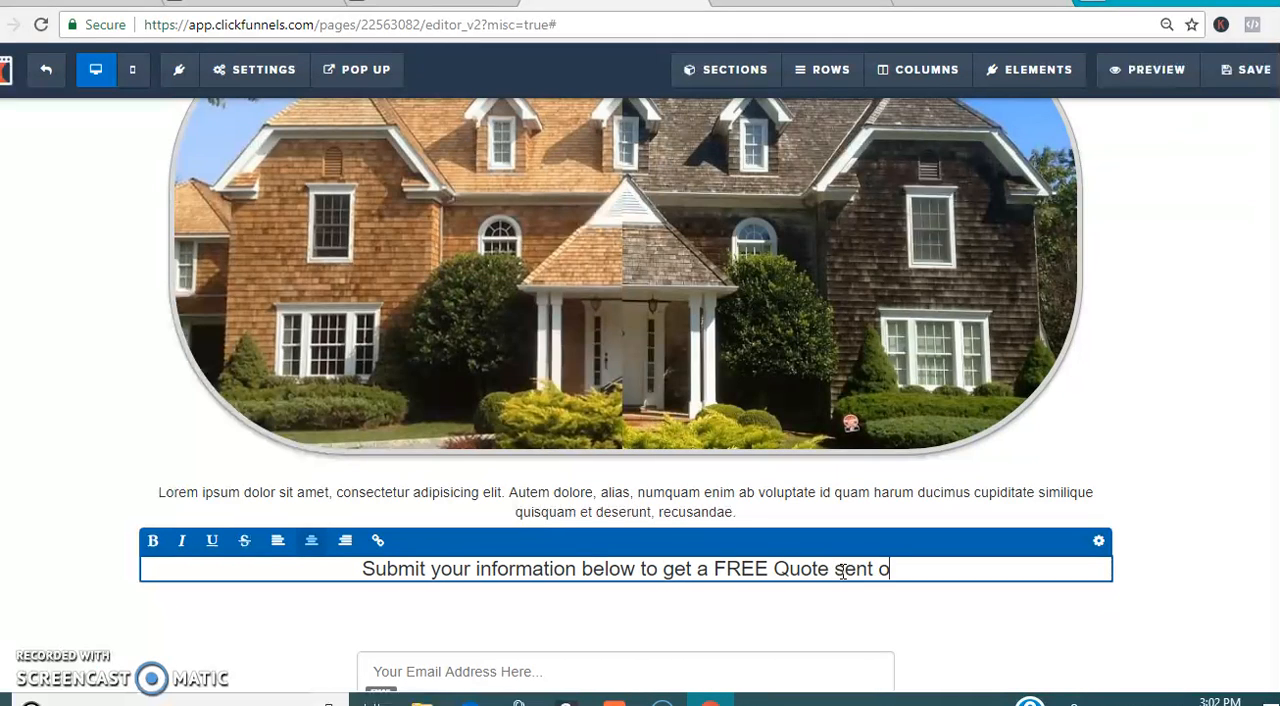
pyautogui.write('ver!')
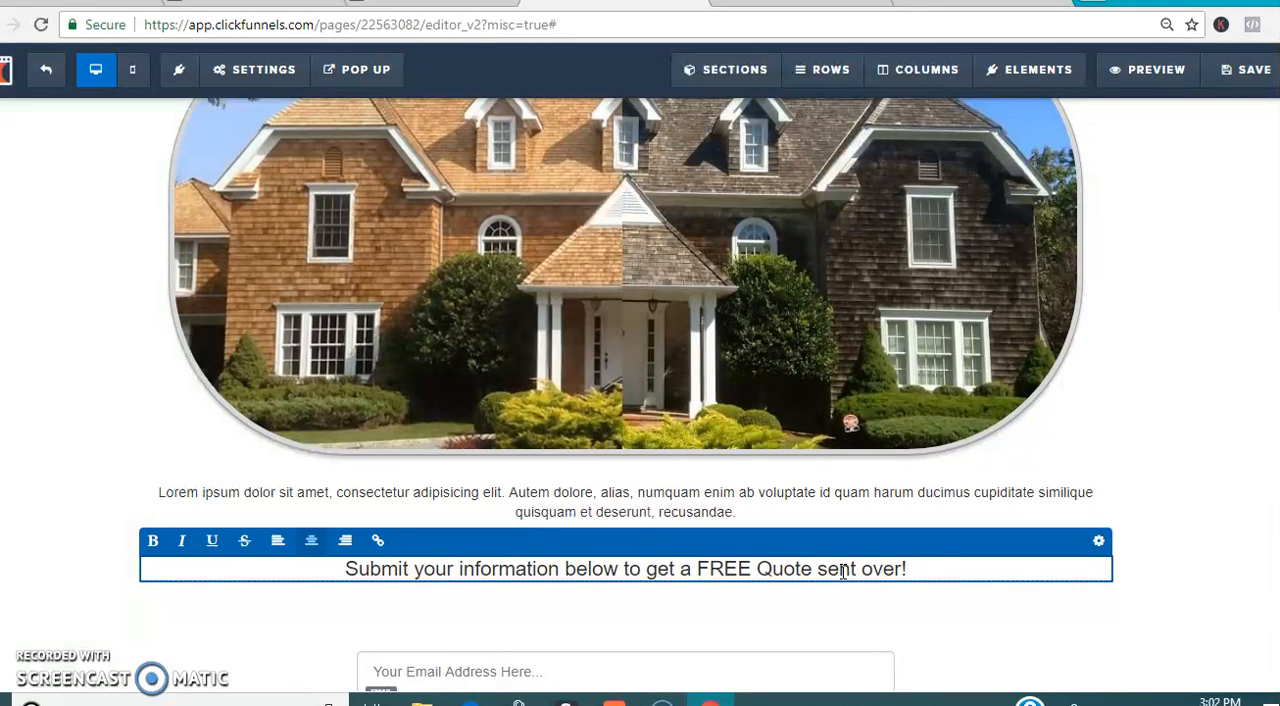
# Step: Check the sign-up form area, open a preview of the page, and return to the page editor
pyautogui.scroll(-1, 600, 450)
pyautogui.click(512, 540)
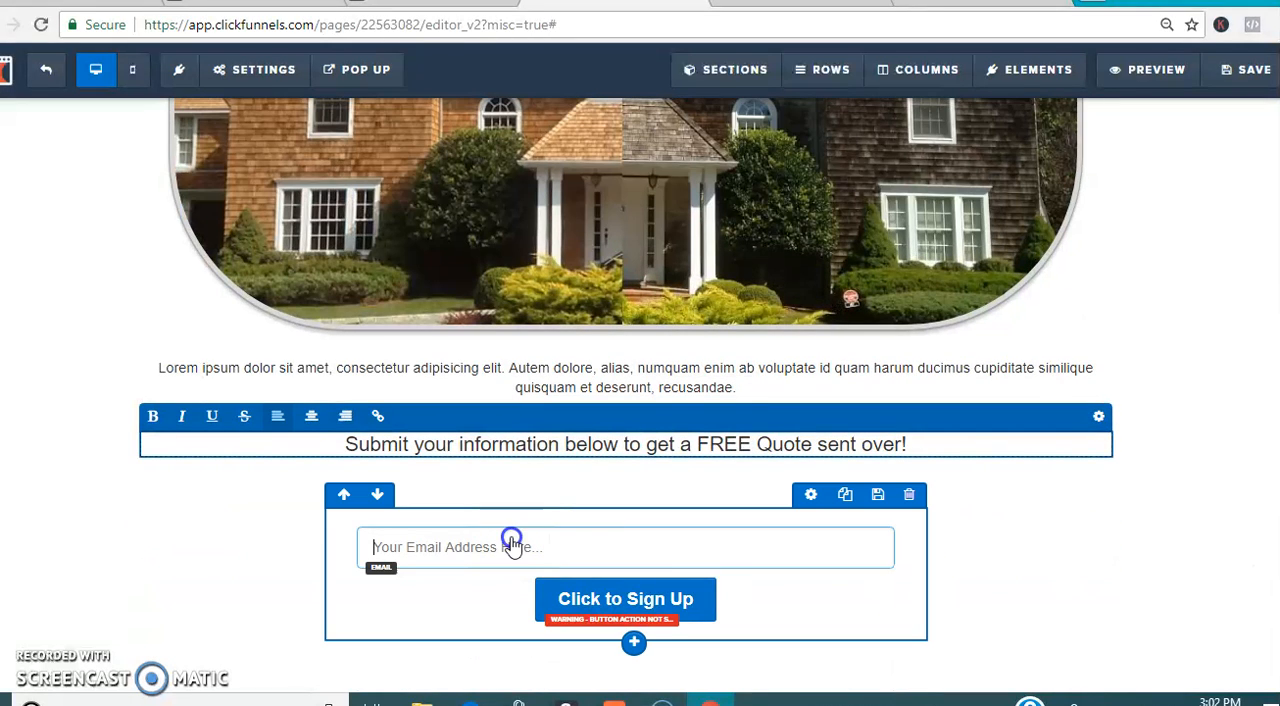
pyautogui.click(1164, 76)
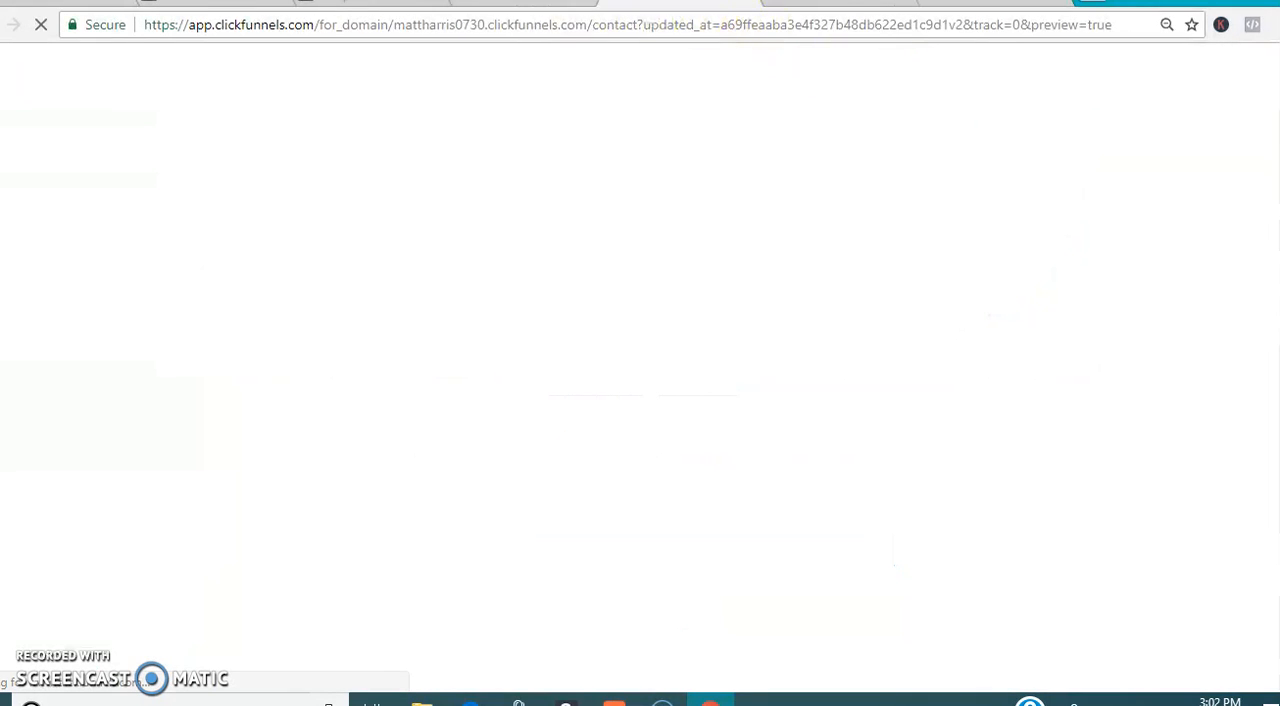
pyautogui.click(524, 2)
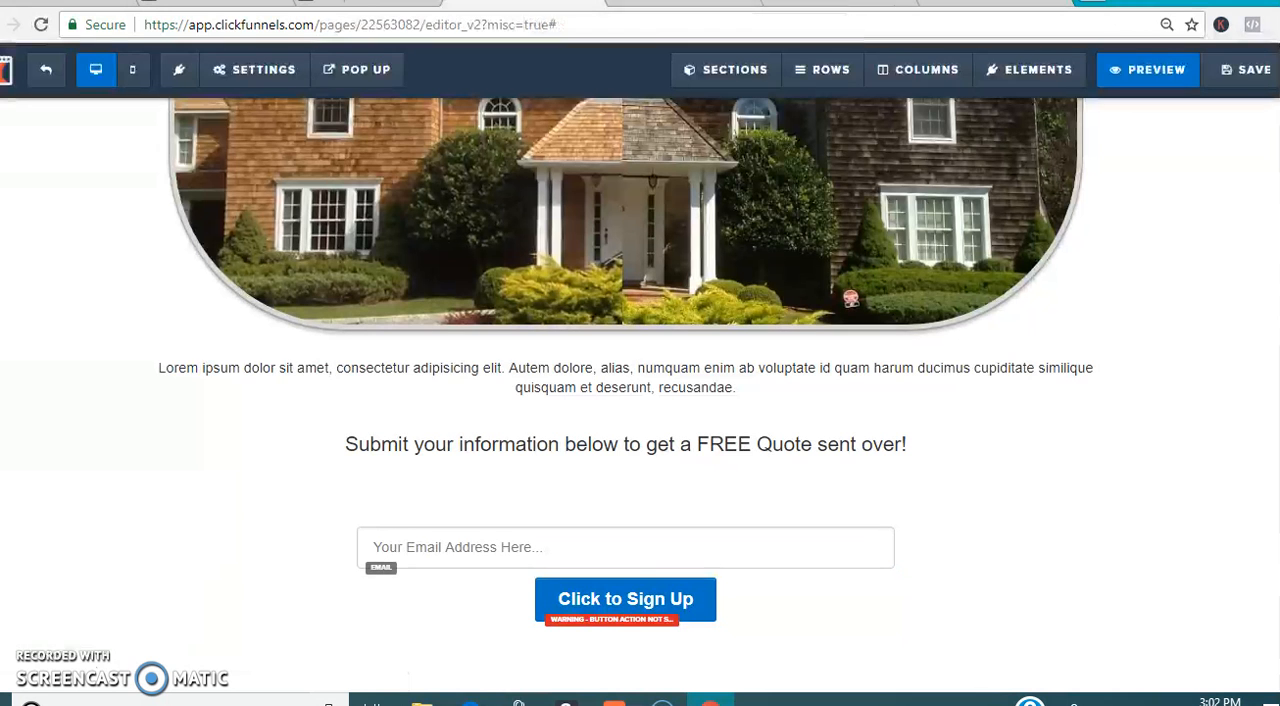
# Step: Set the page's SEO title to "contact" and save the page
pyautogui.click(1234, 73)
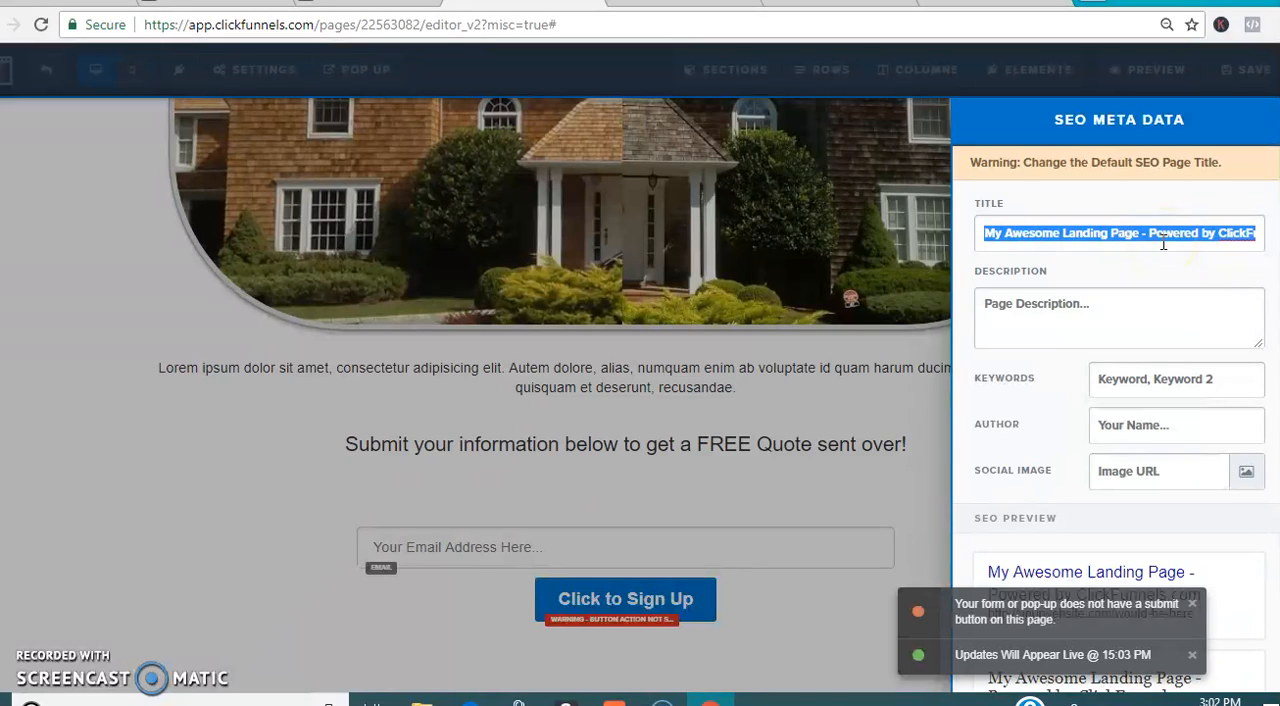
pyautogui.write('contact')
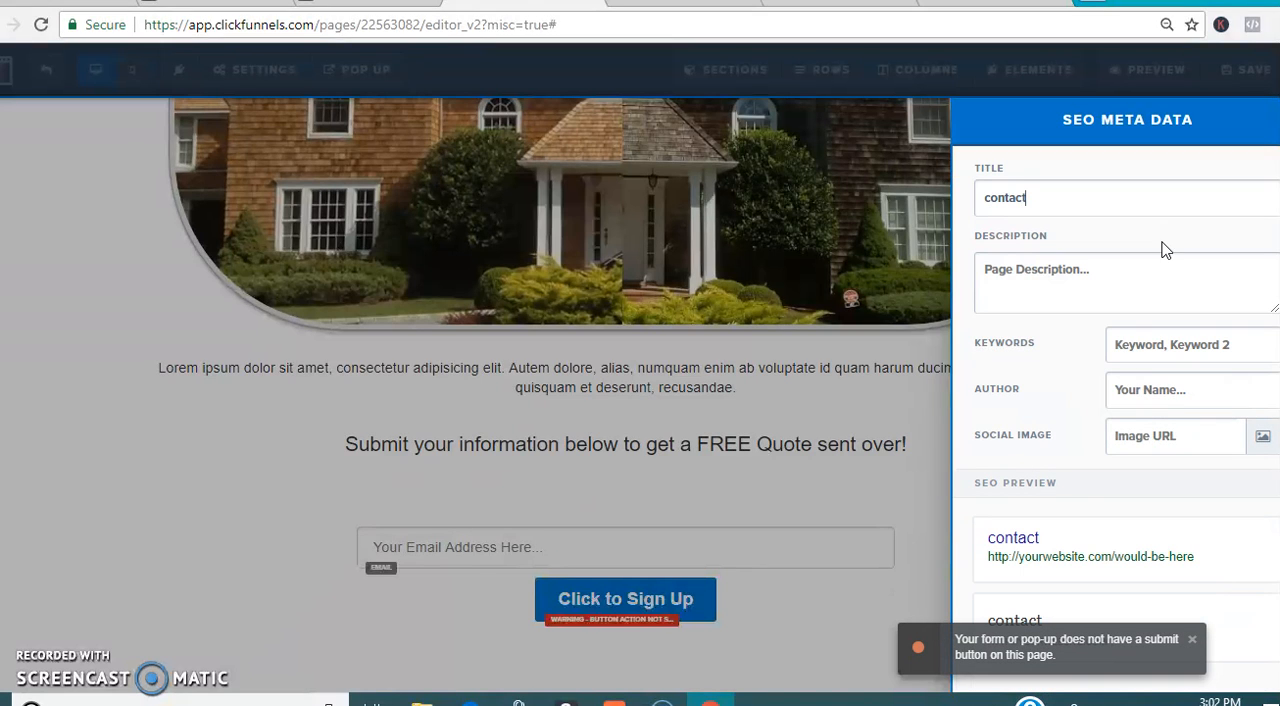
pyautogui.click(933, 470)
pyautogui.click(1253, 70)
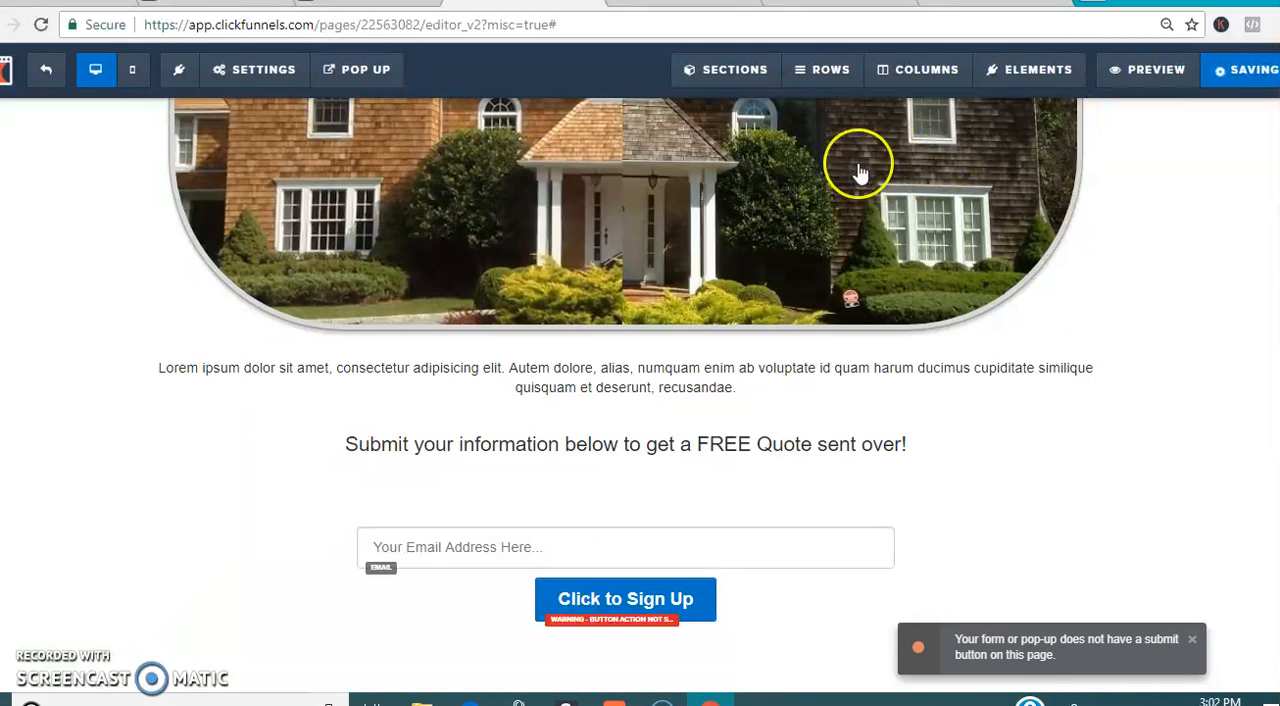
# Step: Open a fresh preview of the contact page and try submitting the sign-up form with an email address
pyautogui.click(704, 8)
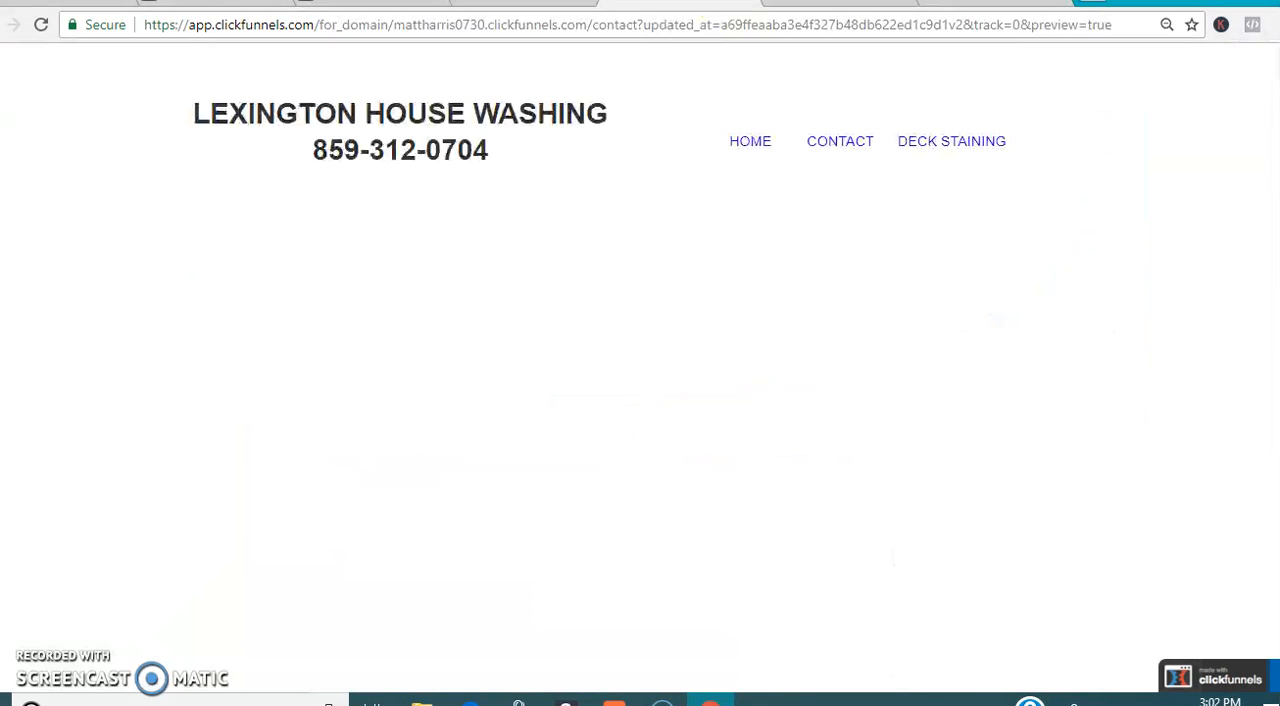
pyautogui.click(741, 3)
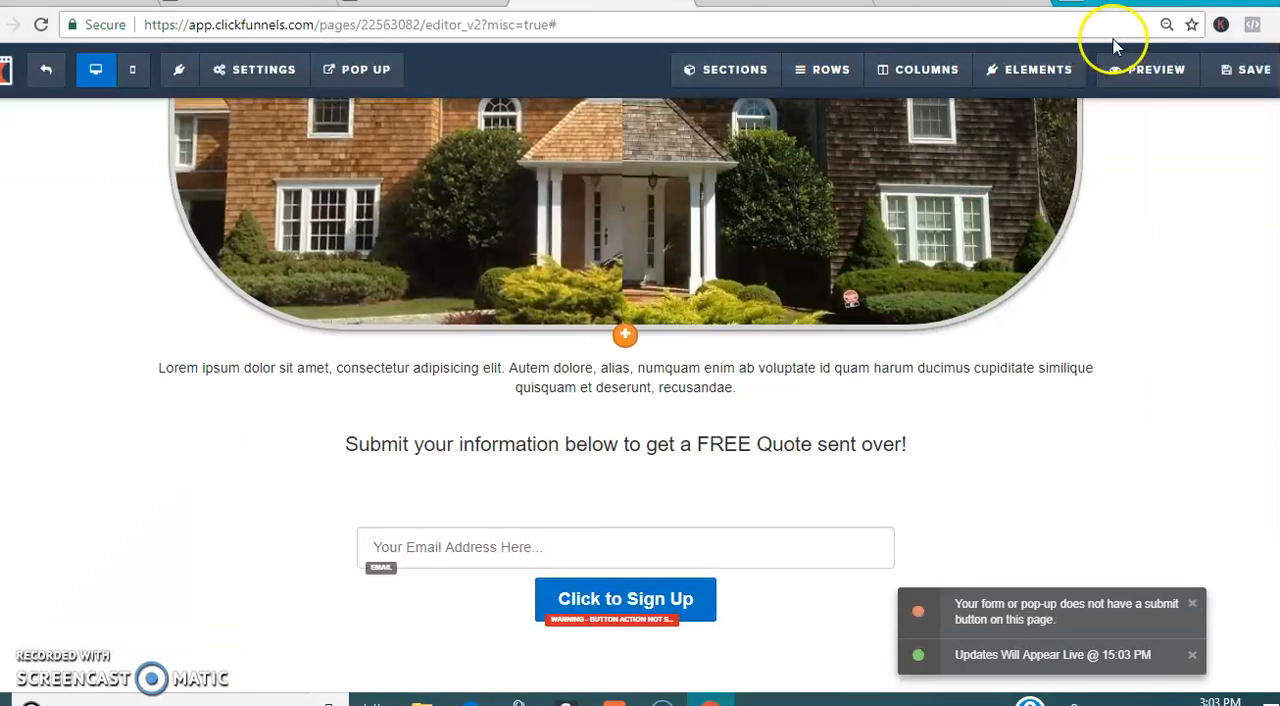
pyautogui.click(1140, 72)
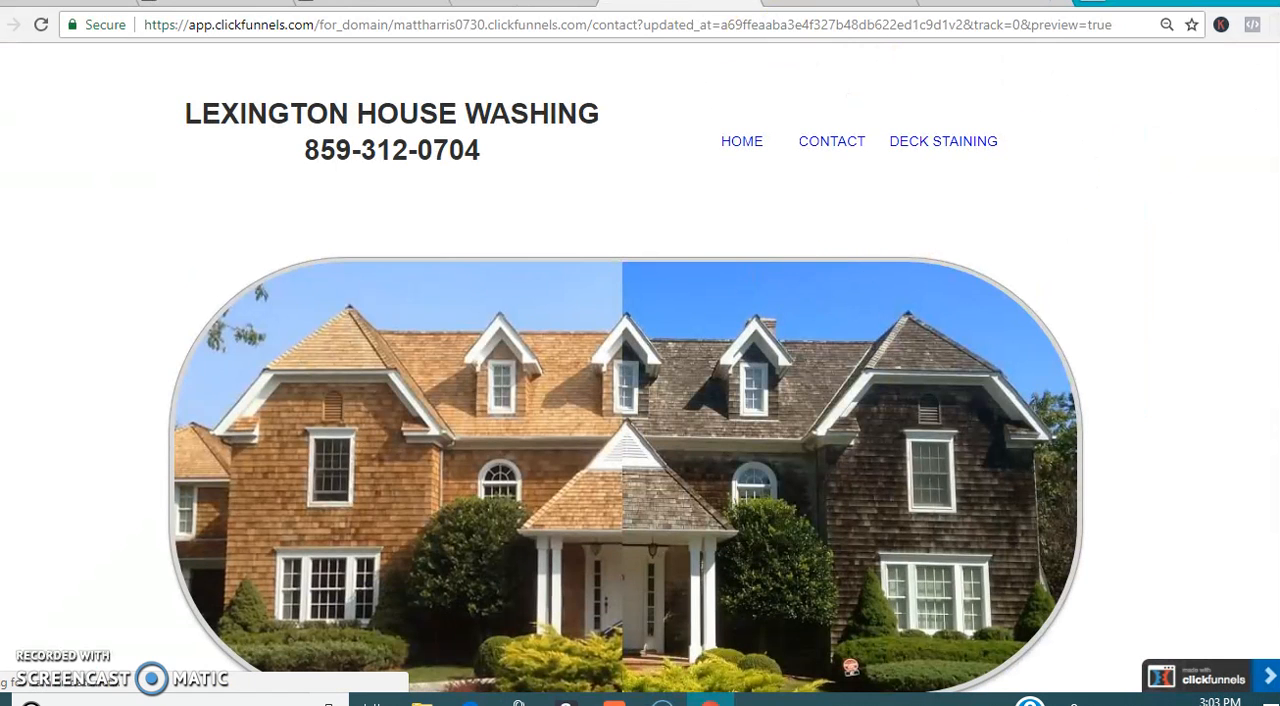
pyautogui.scroll(-4, 620, 550)
pyautogui.click(608, 553)
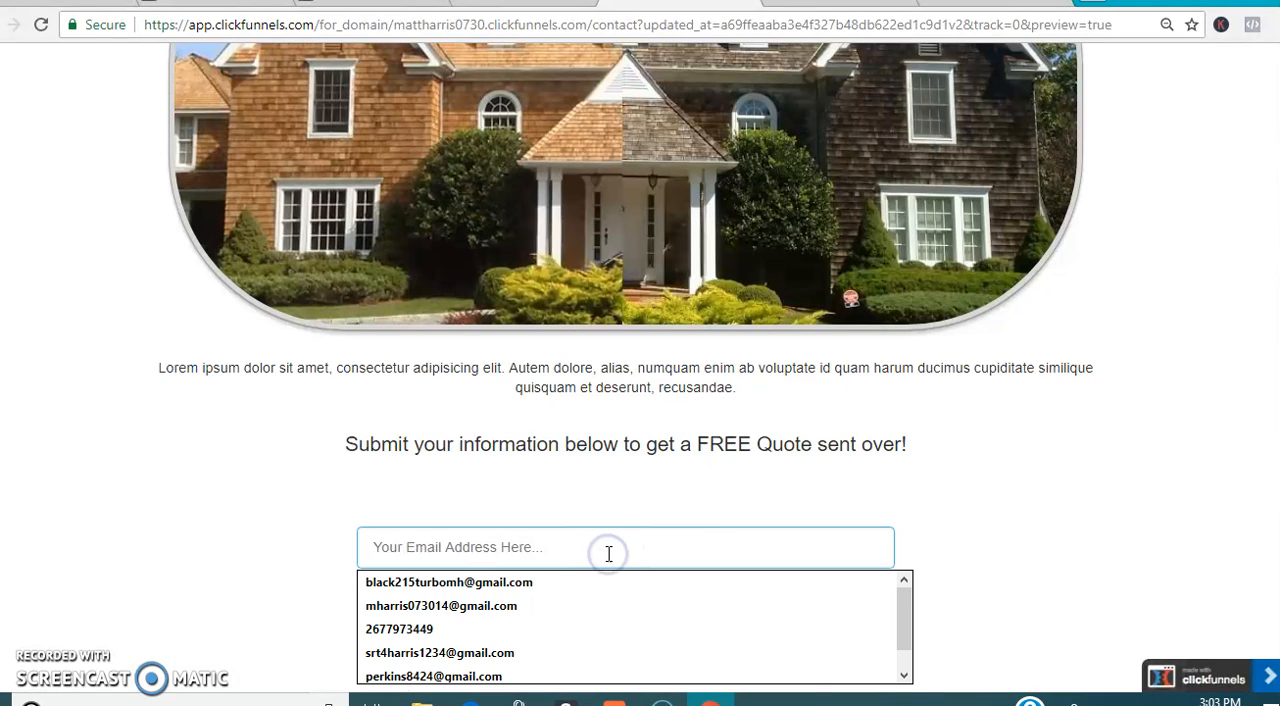
pyautogui.click(571, 582)
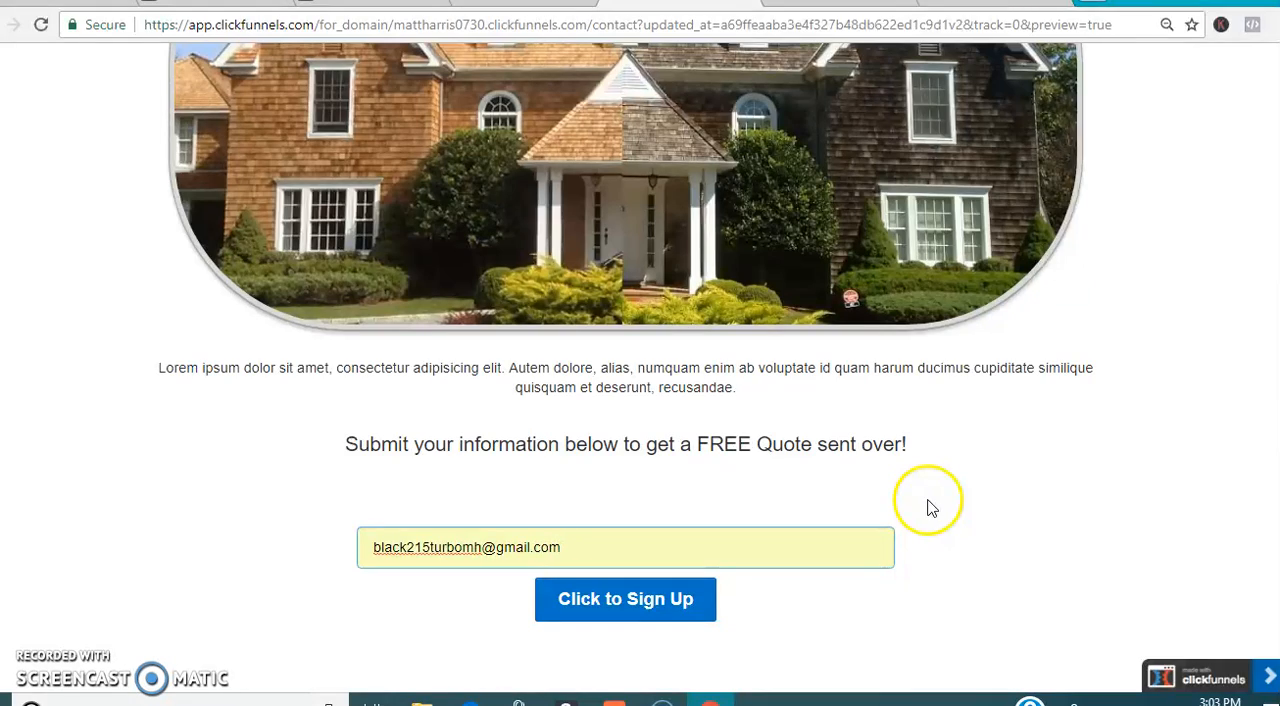
pyautogui.press('Return')
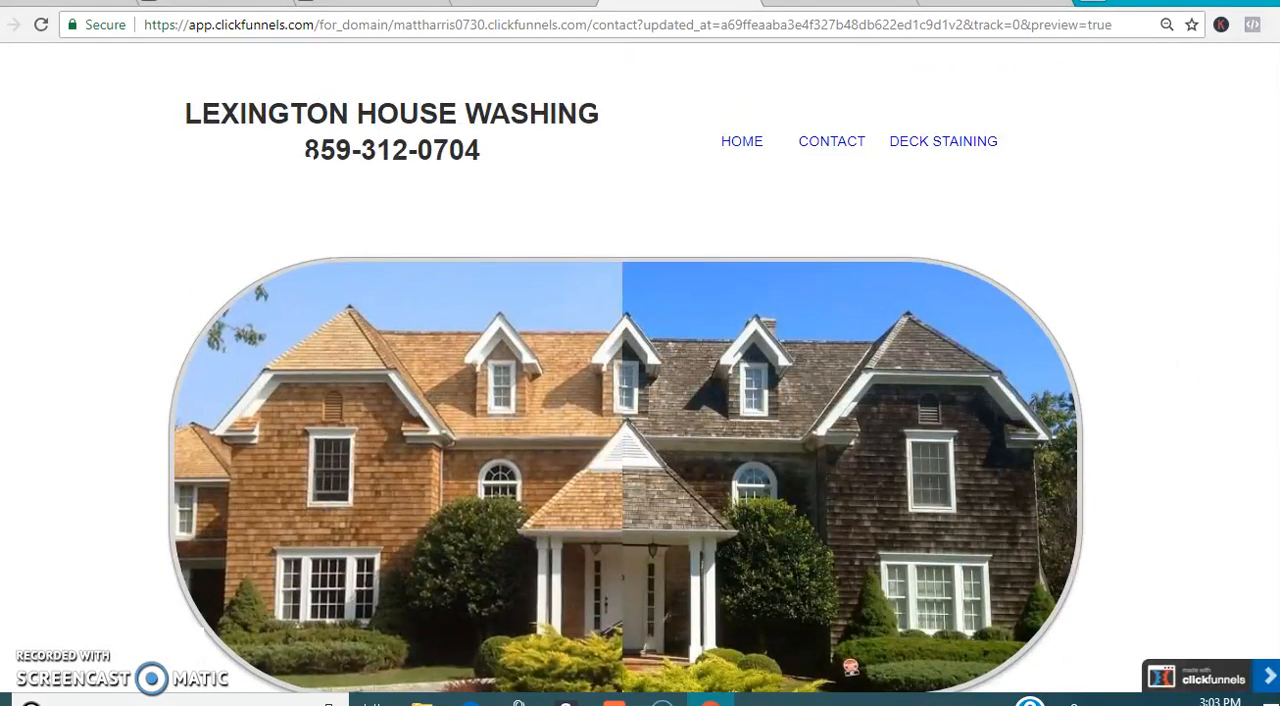
# Step: Review the contact page preview from its header and house image down to the sign-up form
pyautogui.scroll(-4, 640, 367)
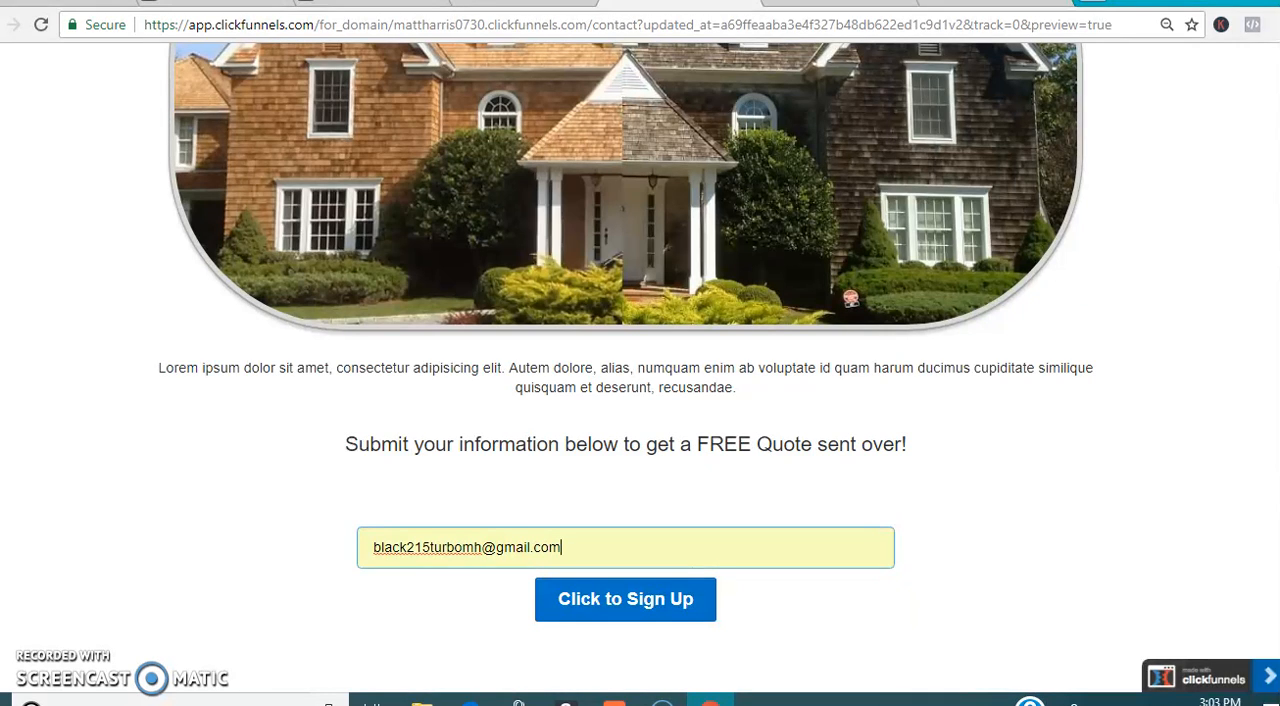
pyautogui.scroll(3, 626, 367)
pyautogui.scroll(-3, 626, 367)
pyautogui.scroll(3, 626, 367)
pyautogui.scroll(-3, 626, 367)
pyautogui.scroll(4, 626, 367)
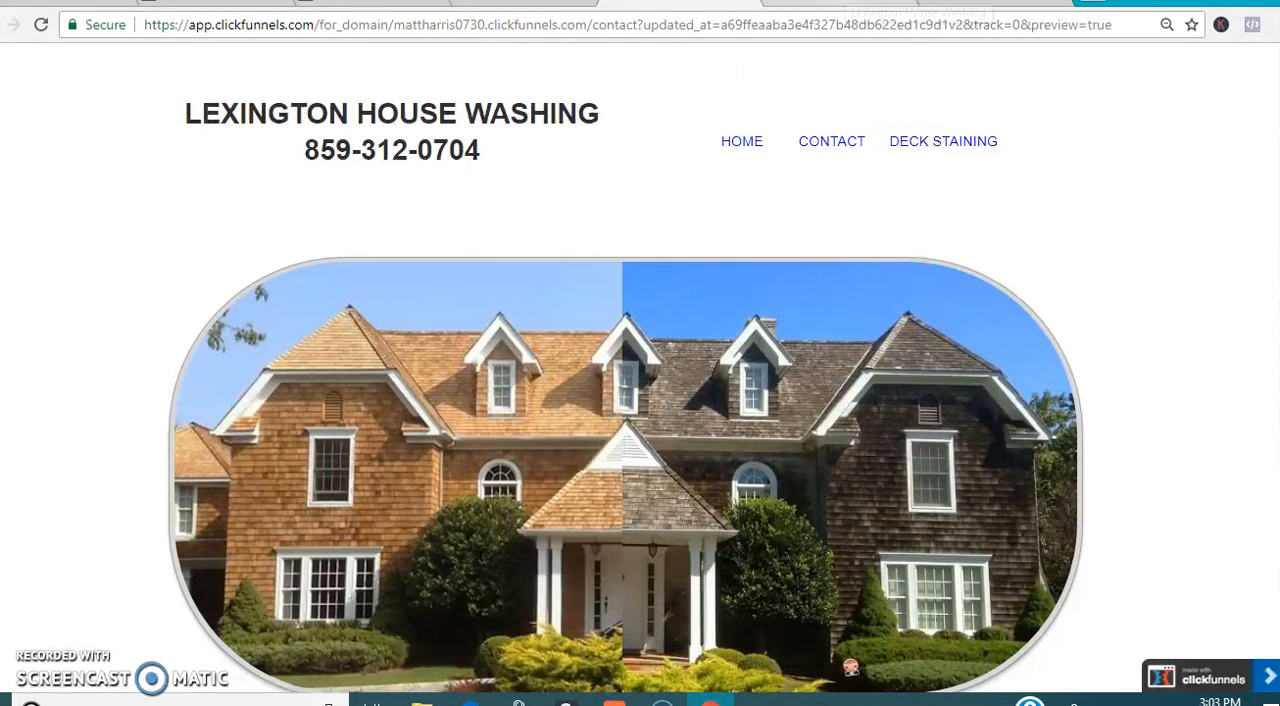
# Step: Examine the published Lexington House Washing home page as a finished example and return to the contact page editor
pyautogui.click(965, 4)
pyautogui.click(968, 2)
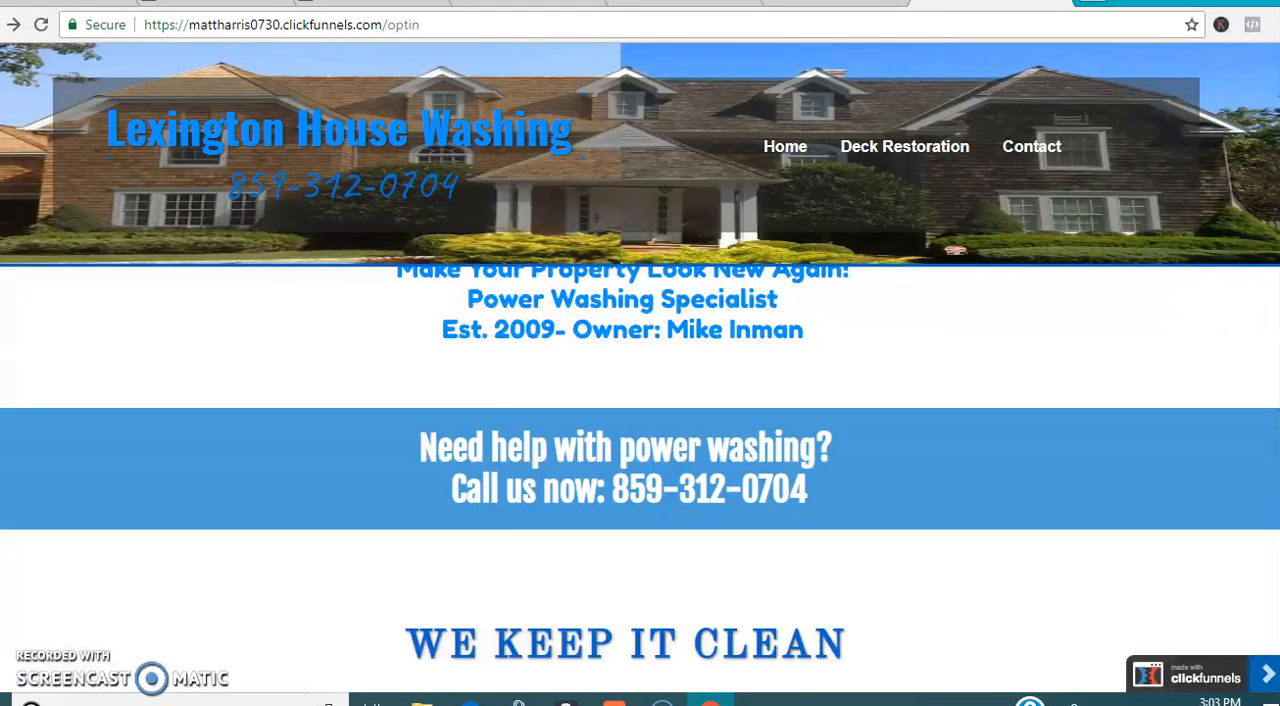
pyautogui.scroll(1, 640, 480)
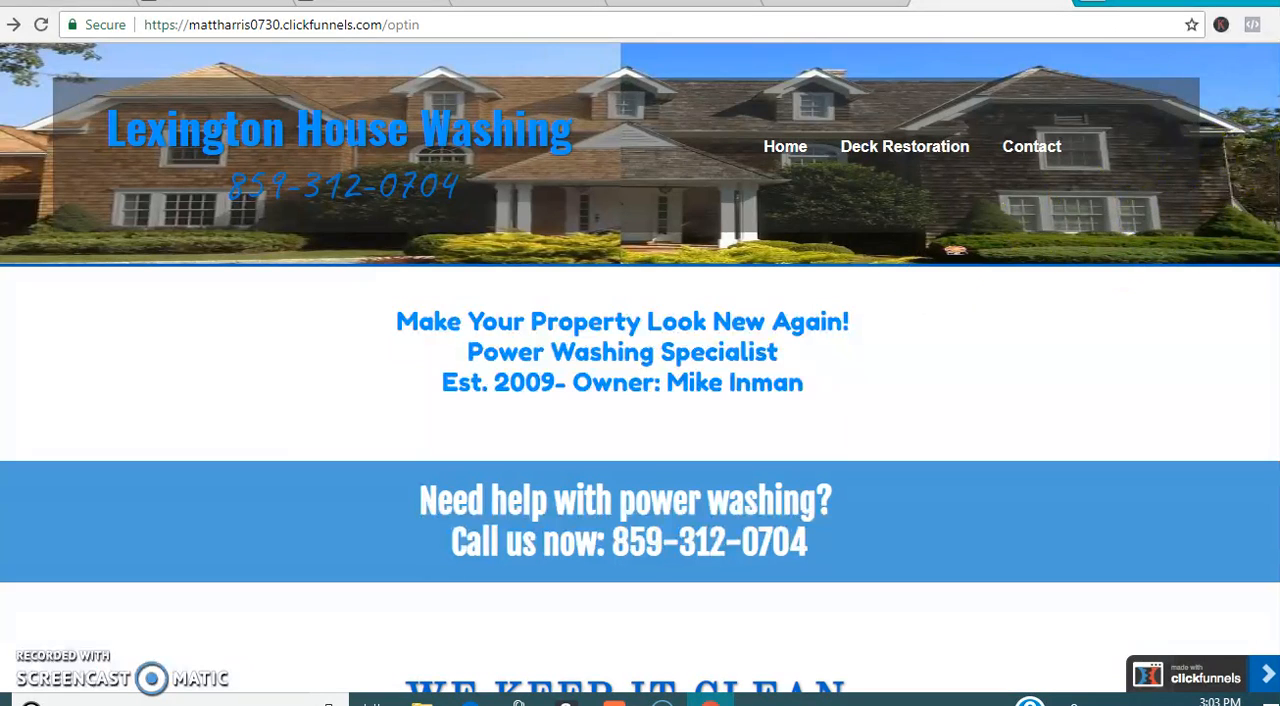
pyautogui.scroll(-3, 940, 287)
pyautogui.scroll(-10, 626, 480)
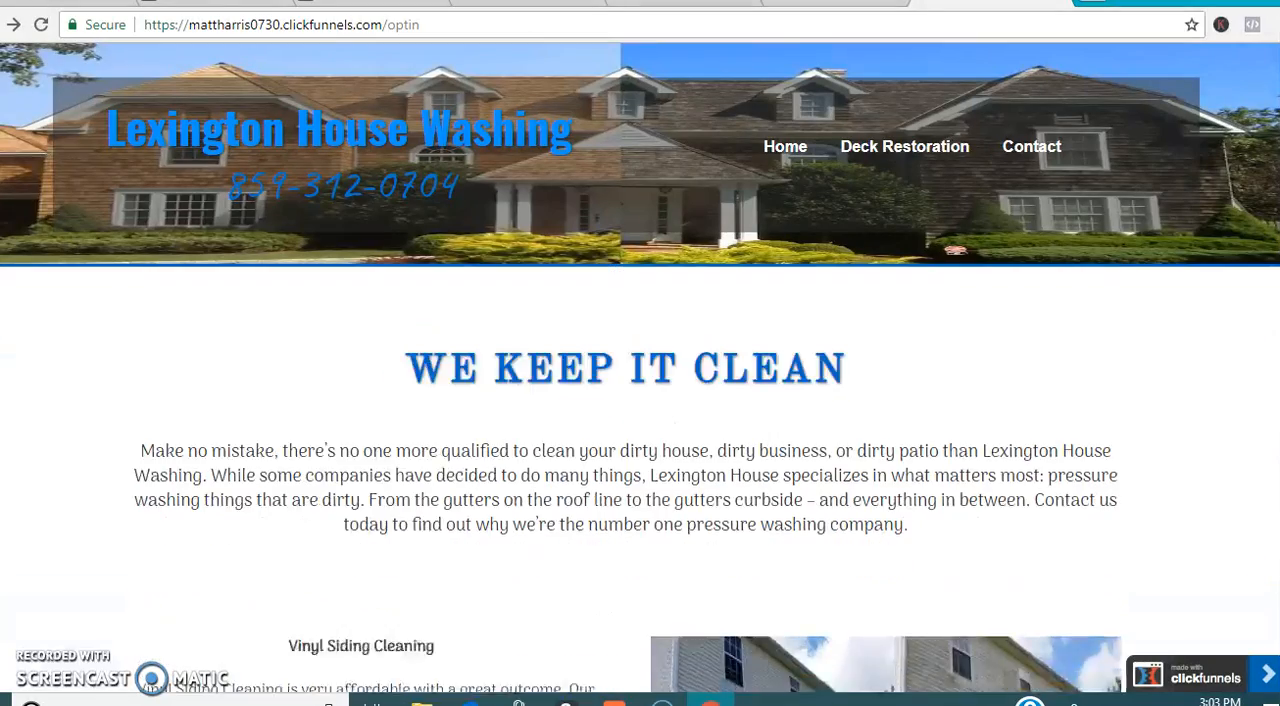
pyautogui.scroll(-2, 1274, 620)
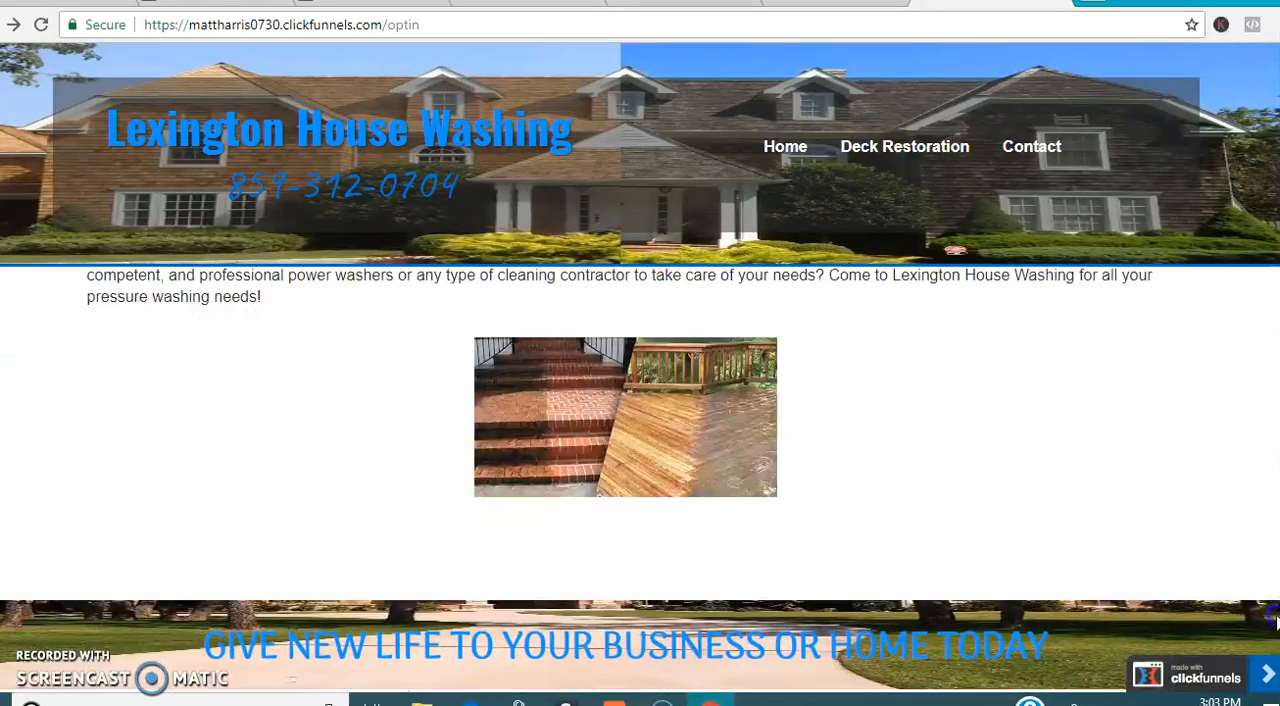
pyautogui.scroll(12, 640, 480)
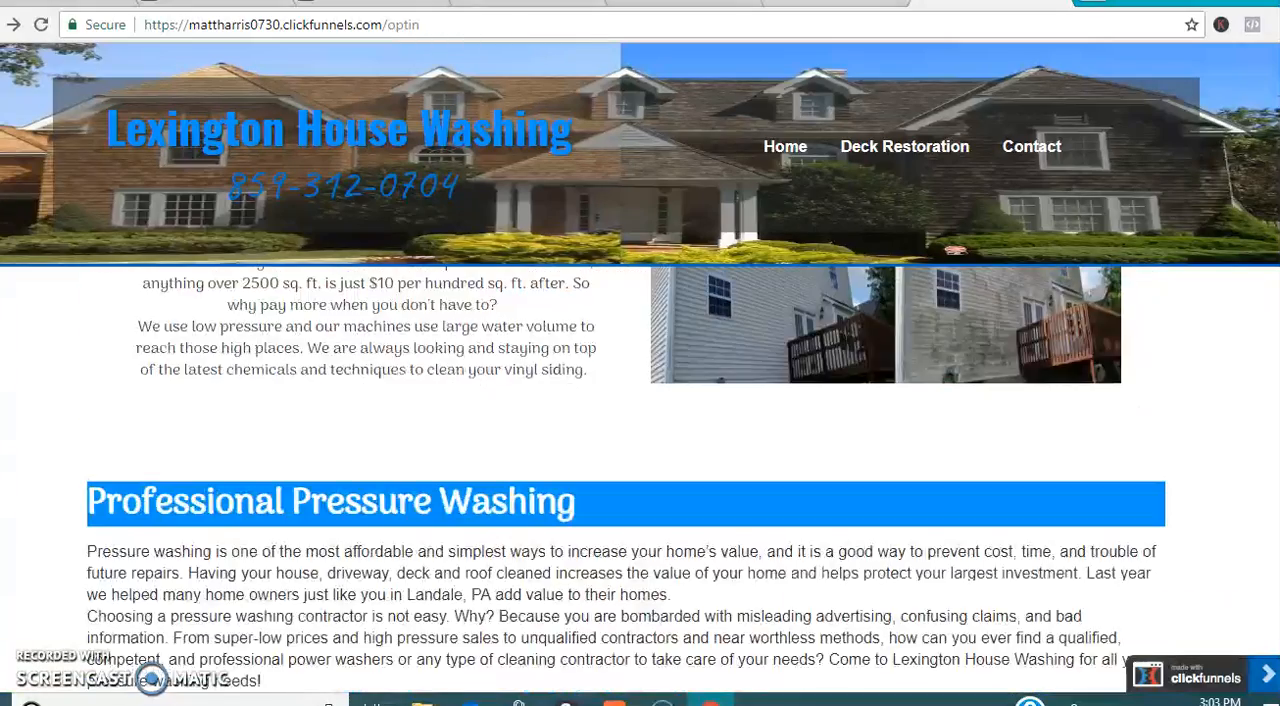
pyautogui.scroll(2, 640, 480)
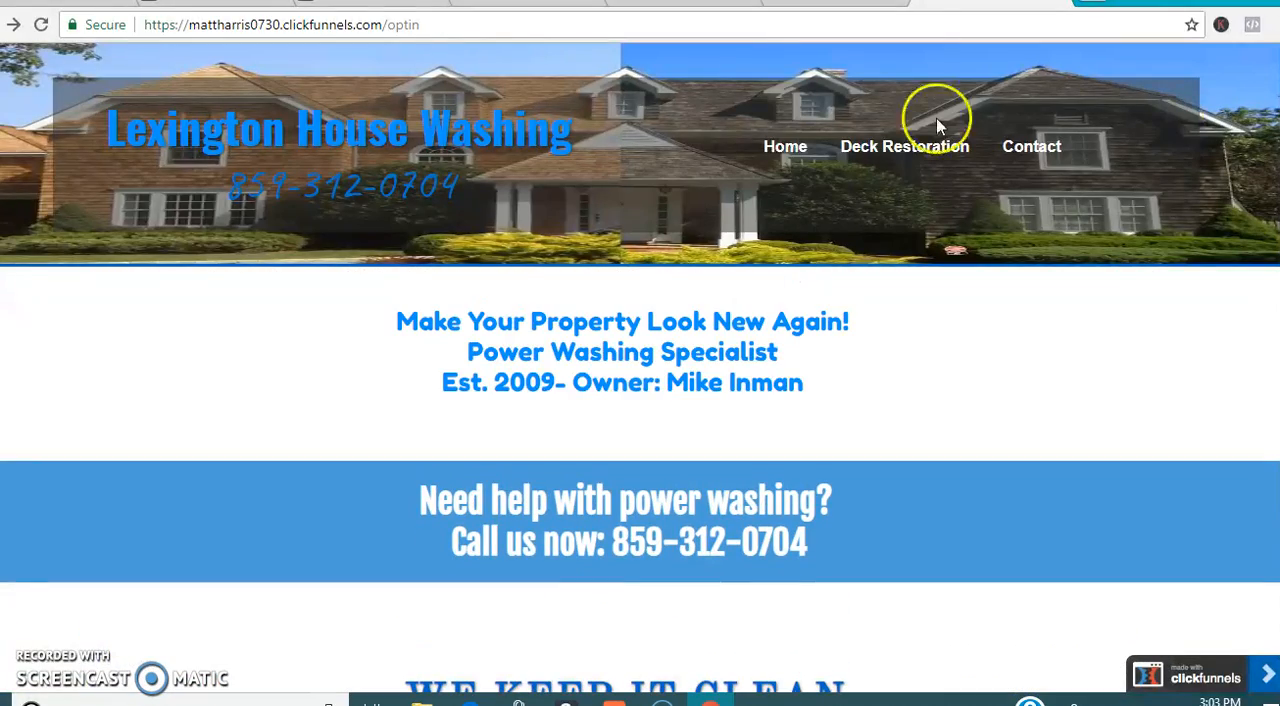
pyautogui.click(733, 4)
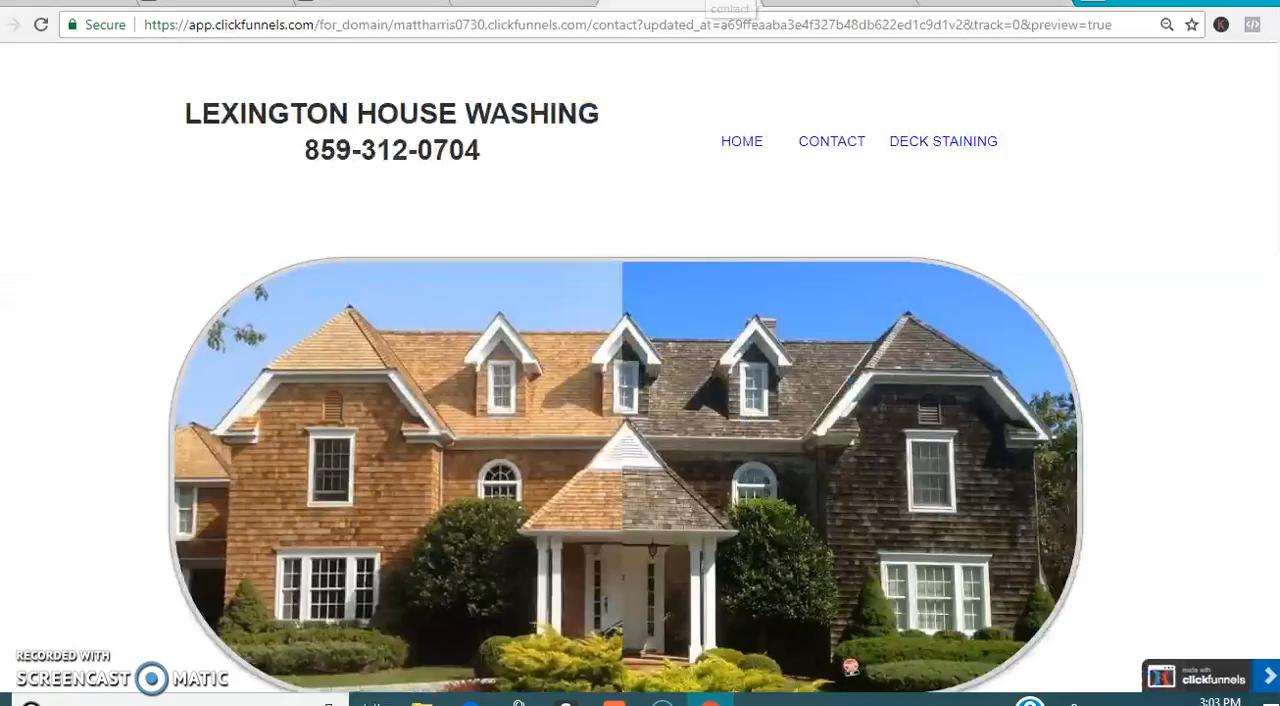
pyautogui.click(741, 2)
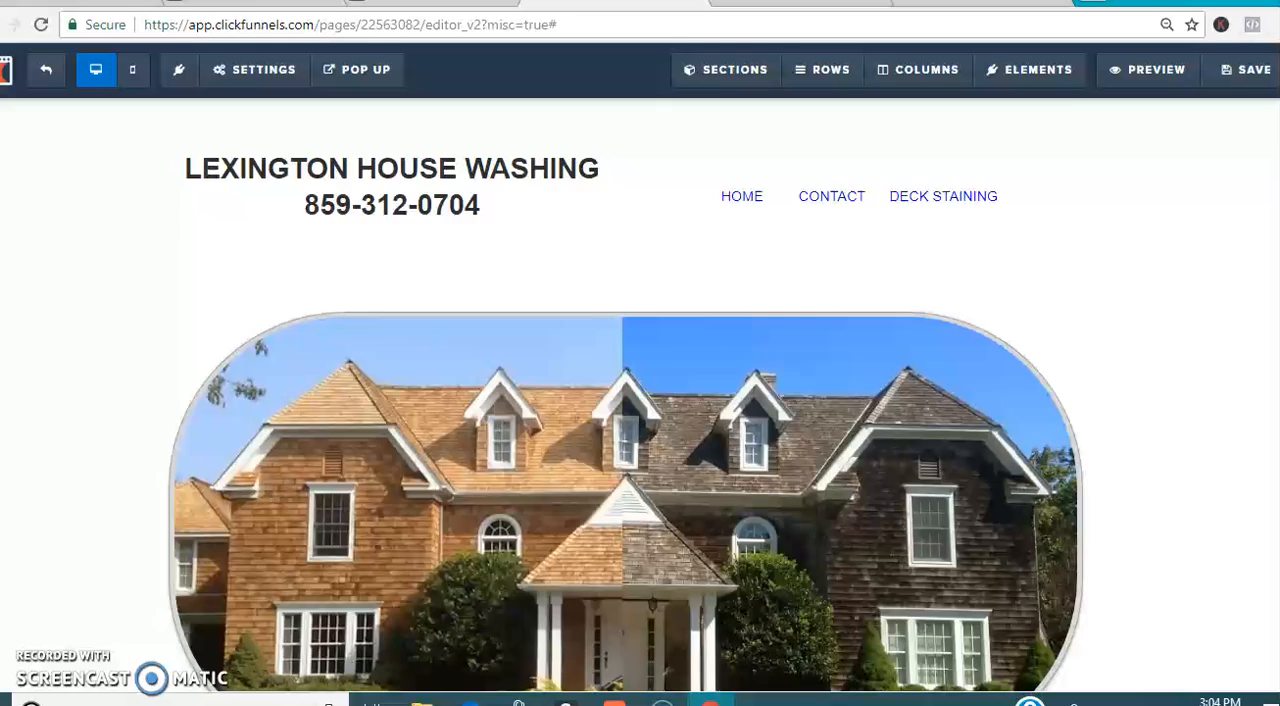
# Step: Go back over the published home page's header and service sections, and reopen the contact page editor
pyautogui.scroll(-4, 850, 298)
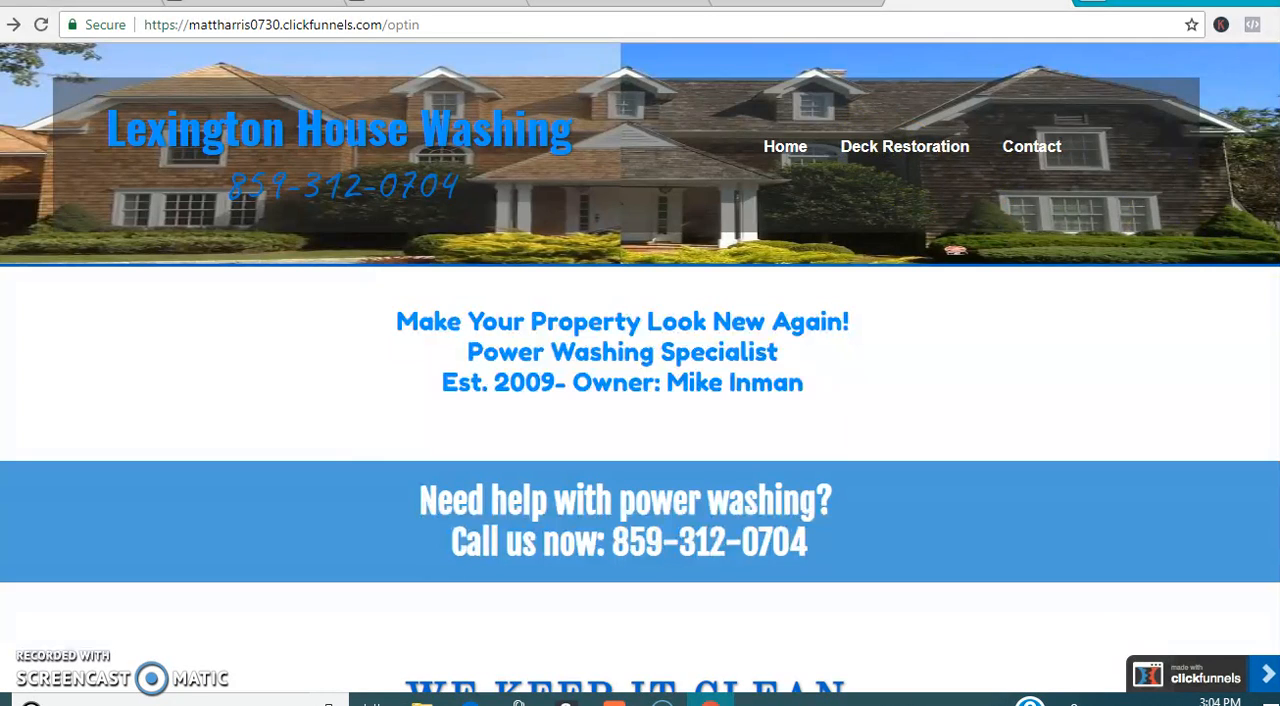
pyautogui.scroll(-3, 640, 450)
pyautogui.scroll(3, 640, 450)
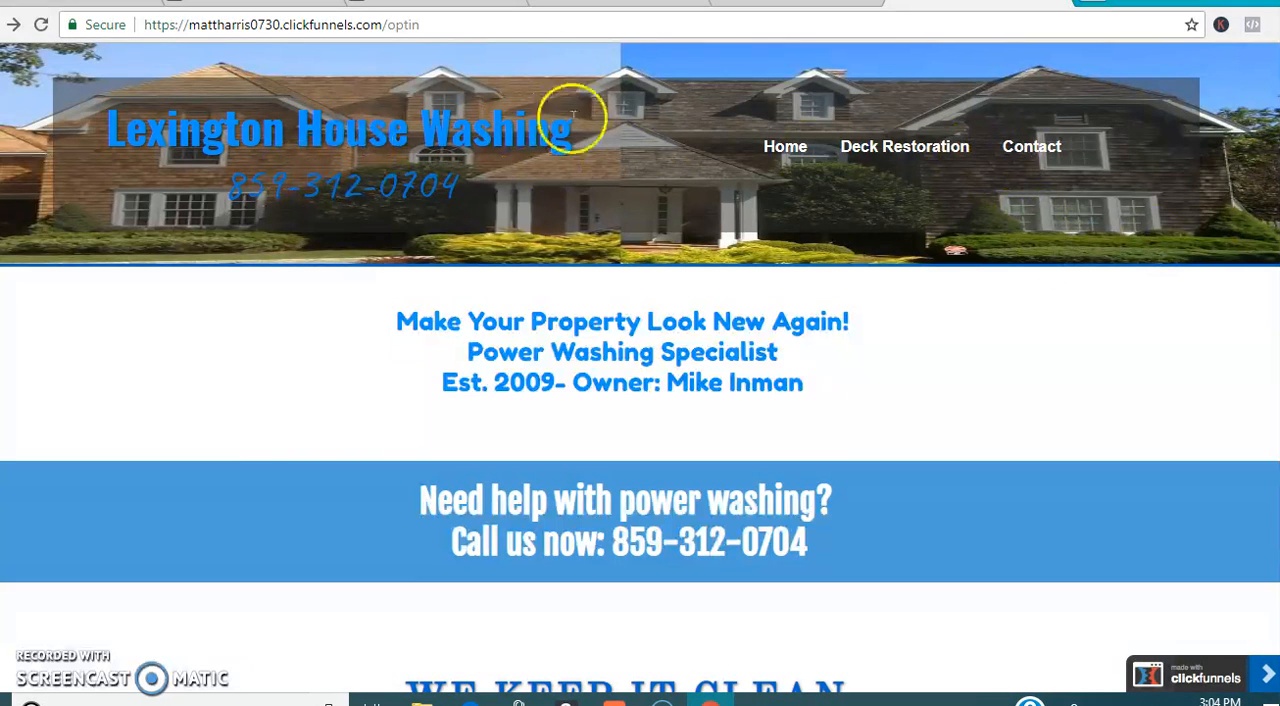
pyautogui.scroll(-3, 1227, 186)
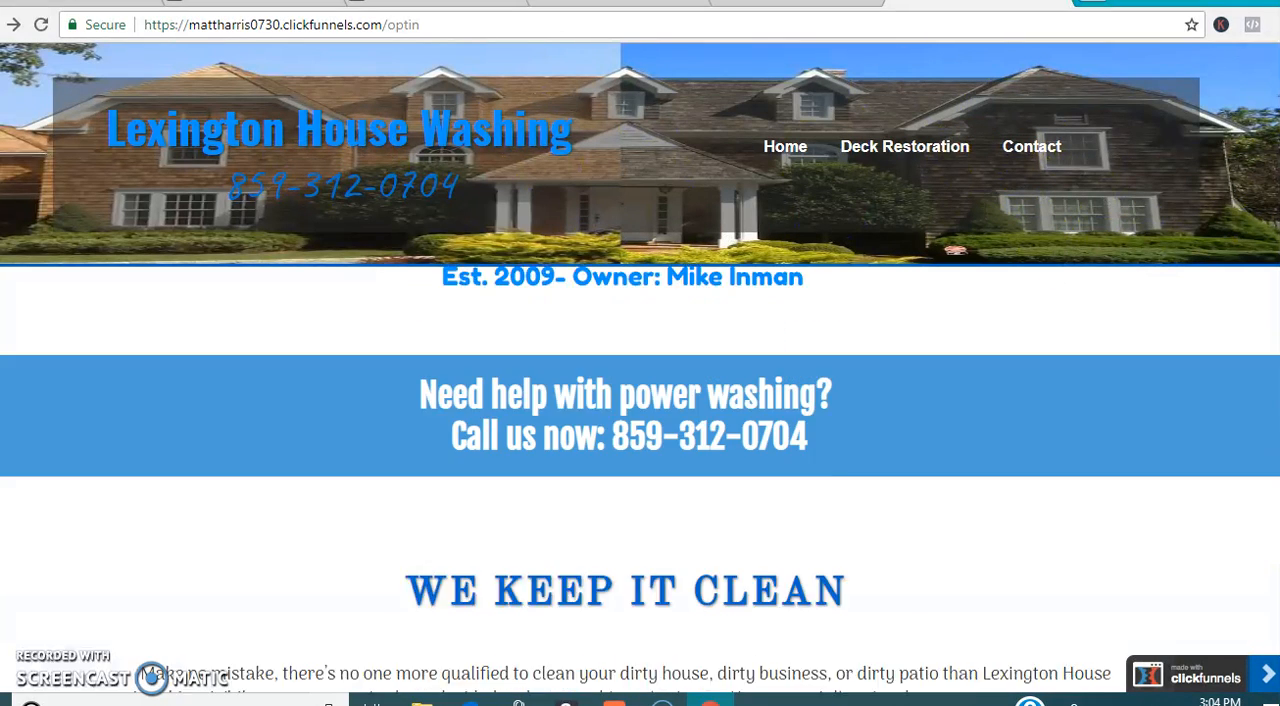
pyautogui.scroll(-6, 955, 250)
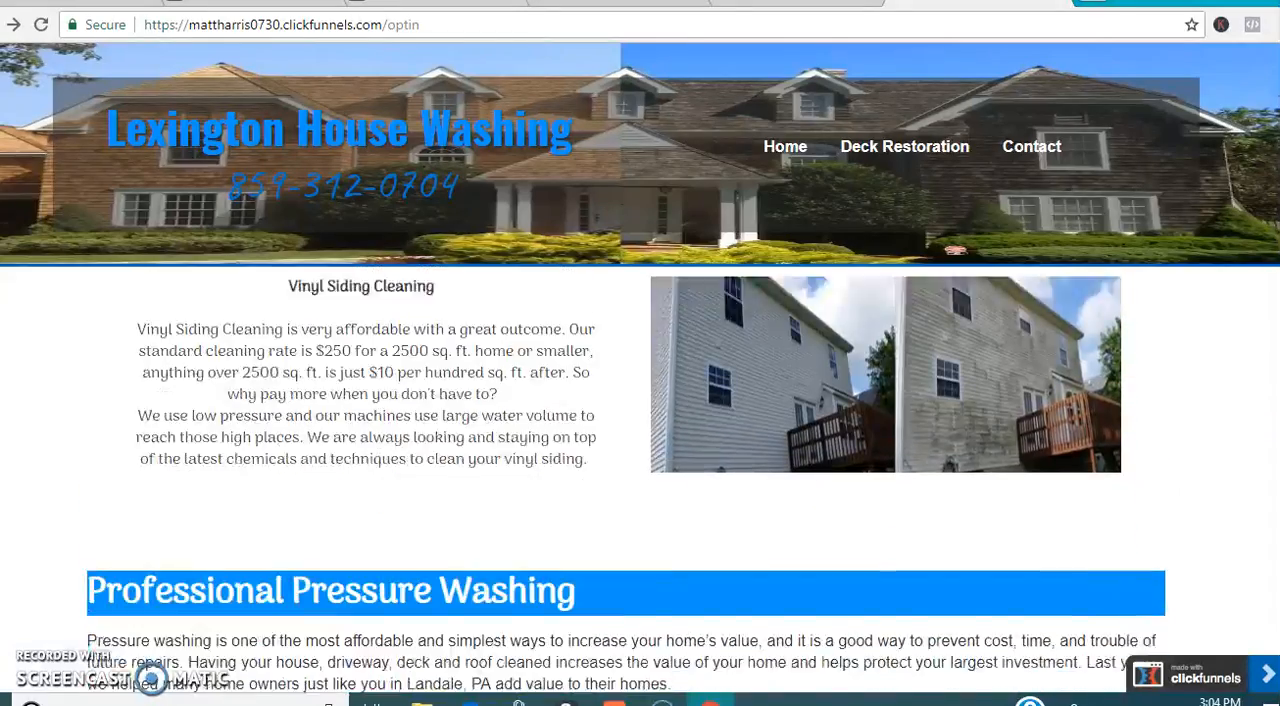
pyautogui.scroll(-2, 955, 250)
pyautogui.scroll(10, 955, 250)
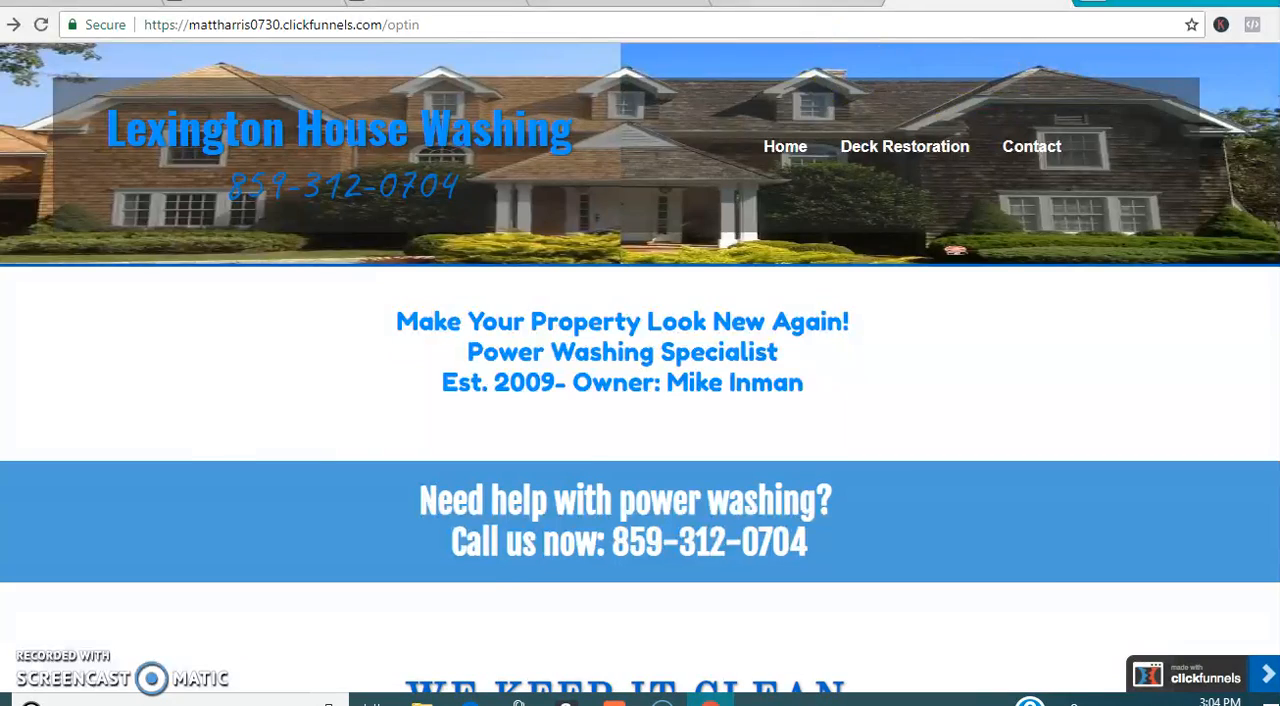
pyautogui.click(780, 5)
pyautogui.click(639, 8)
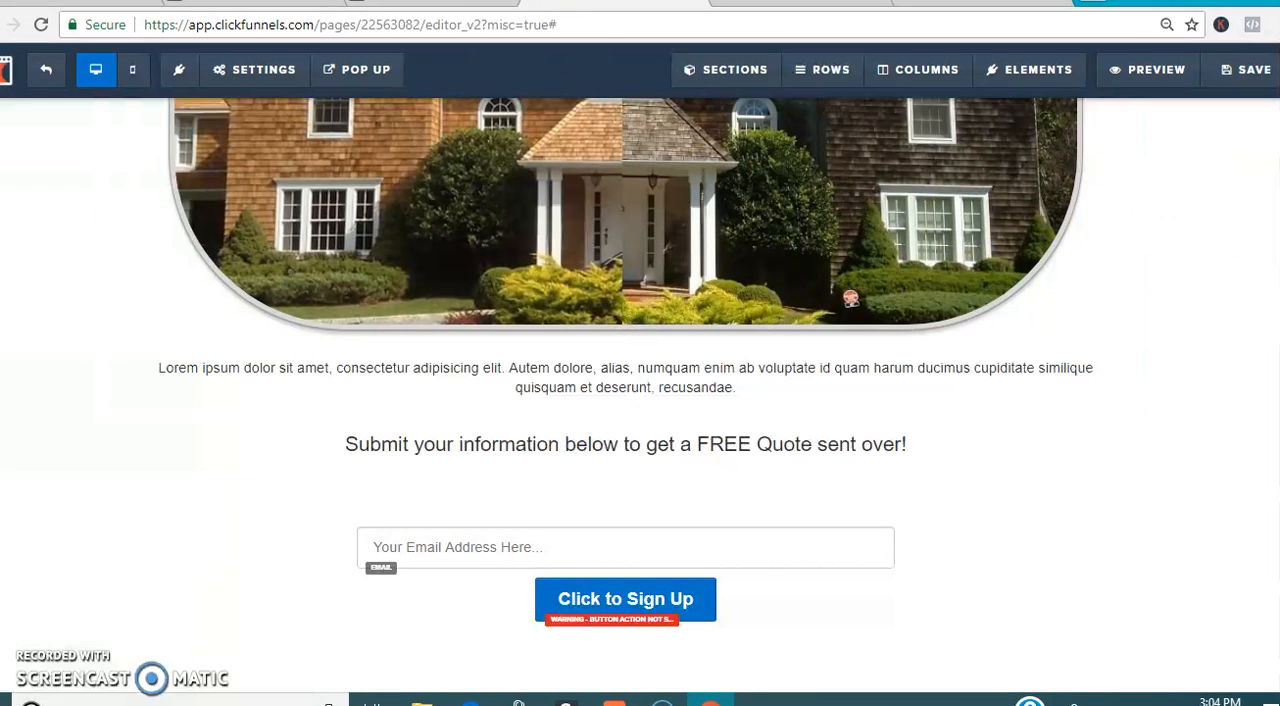
# Step: Check the auto-responder choices in the email integration settings and the options of the sign-up form's email field, closing both
pyautogui.scroll(1, 1040, 368)
pyautogui.rightClick(1040, 368)
pyautogui.click(1183, 190)
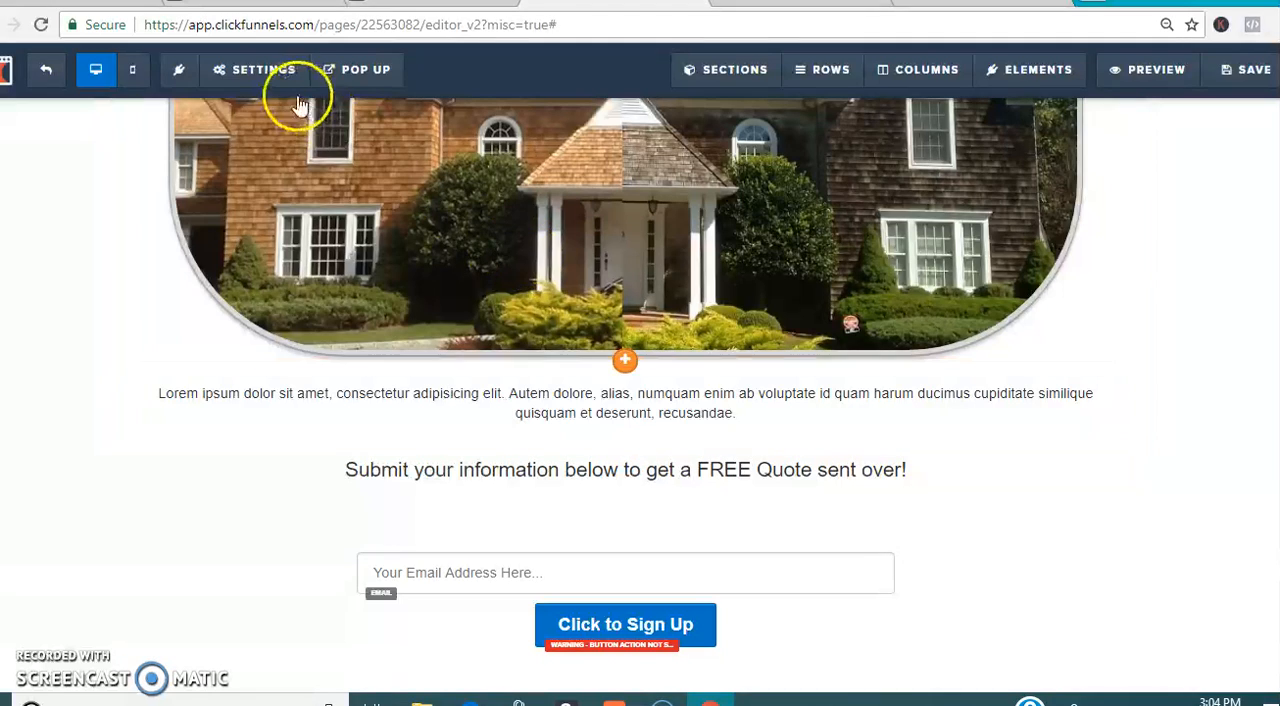
pyautogui.click(272, 72)
pyautogui.click(282, 100)
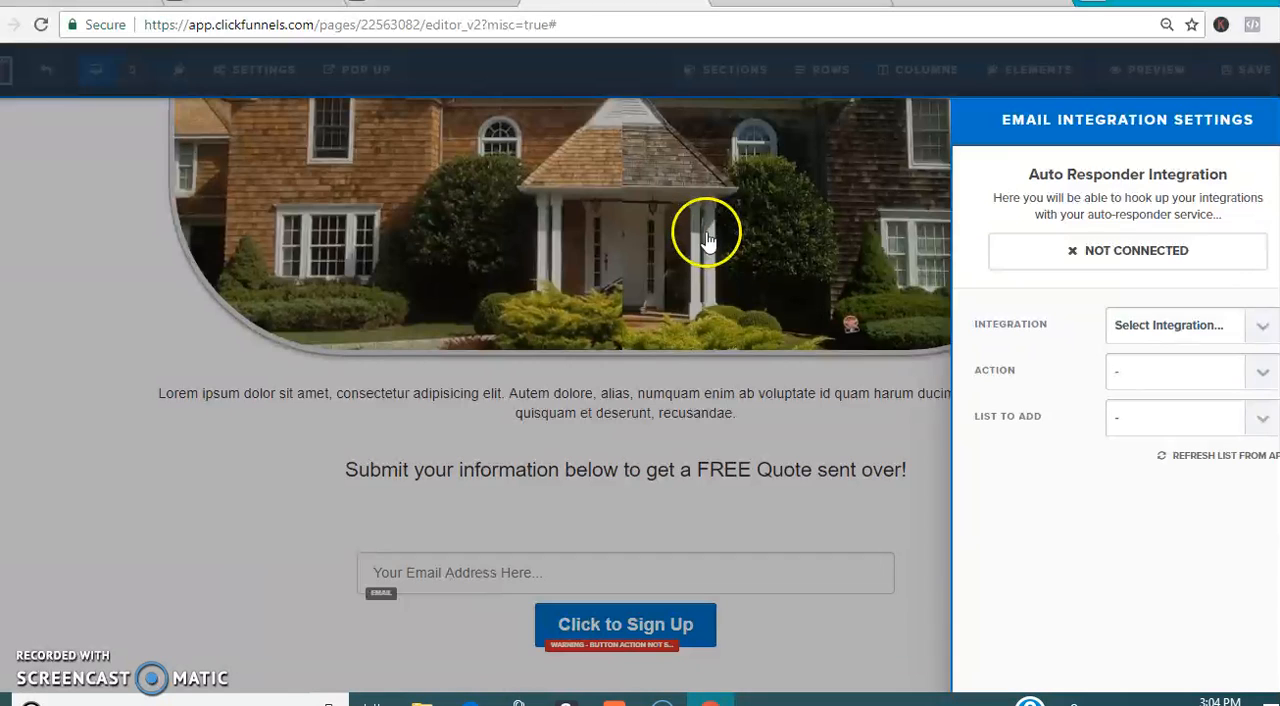
pyautogui.click(1181, 322)
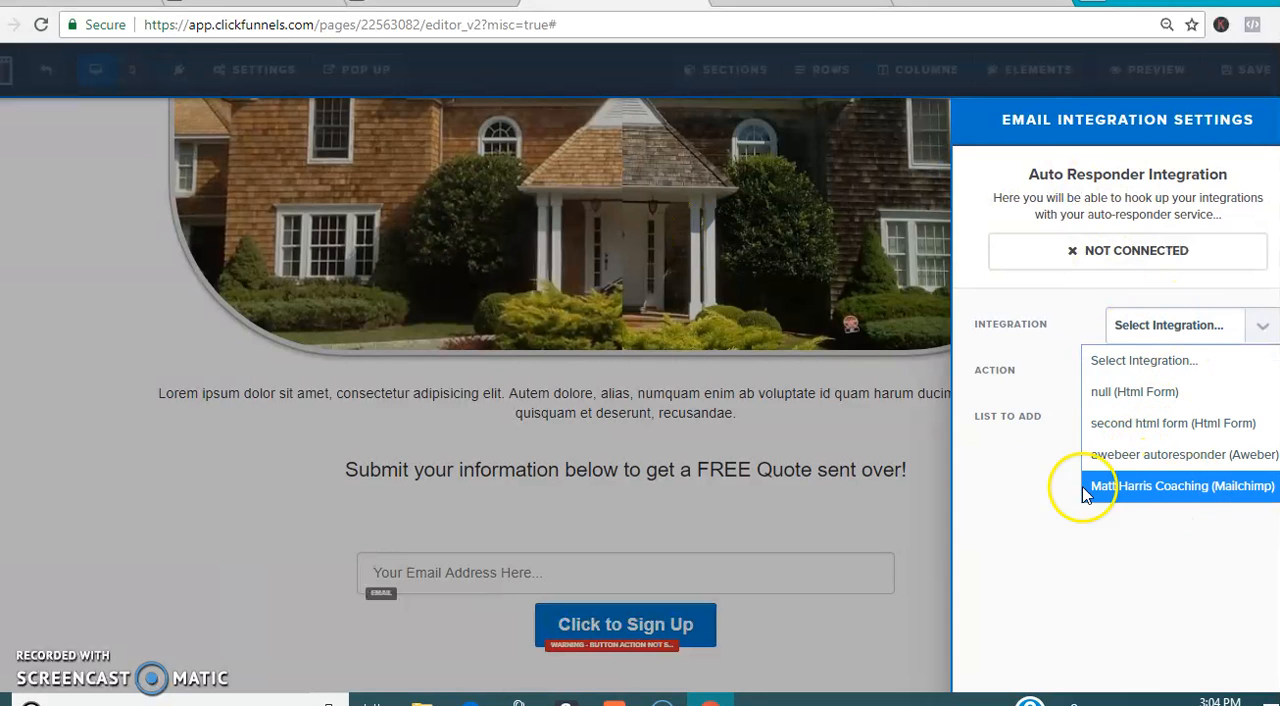
pyautogui.click(1018, 334)
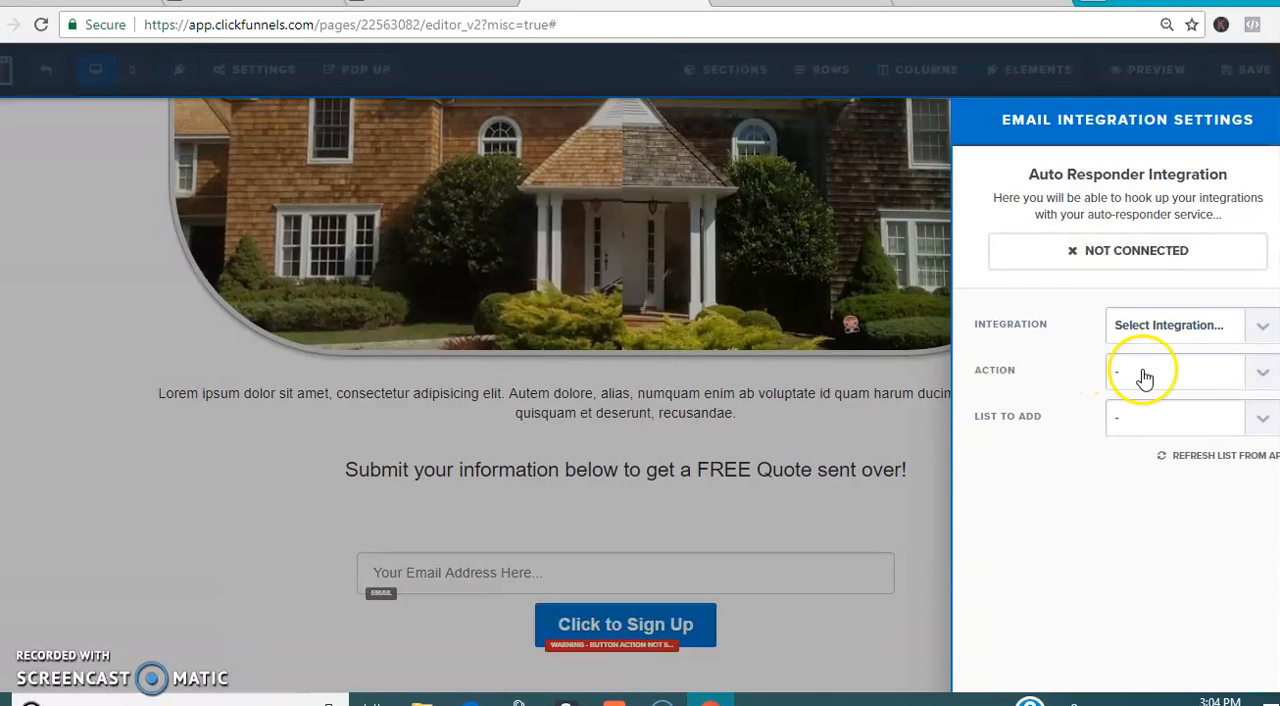
pyautogui.click(836, 417)
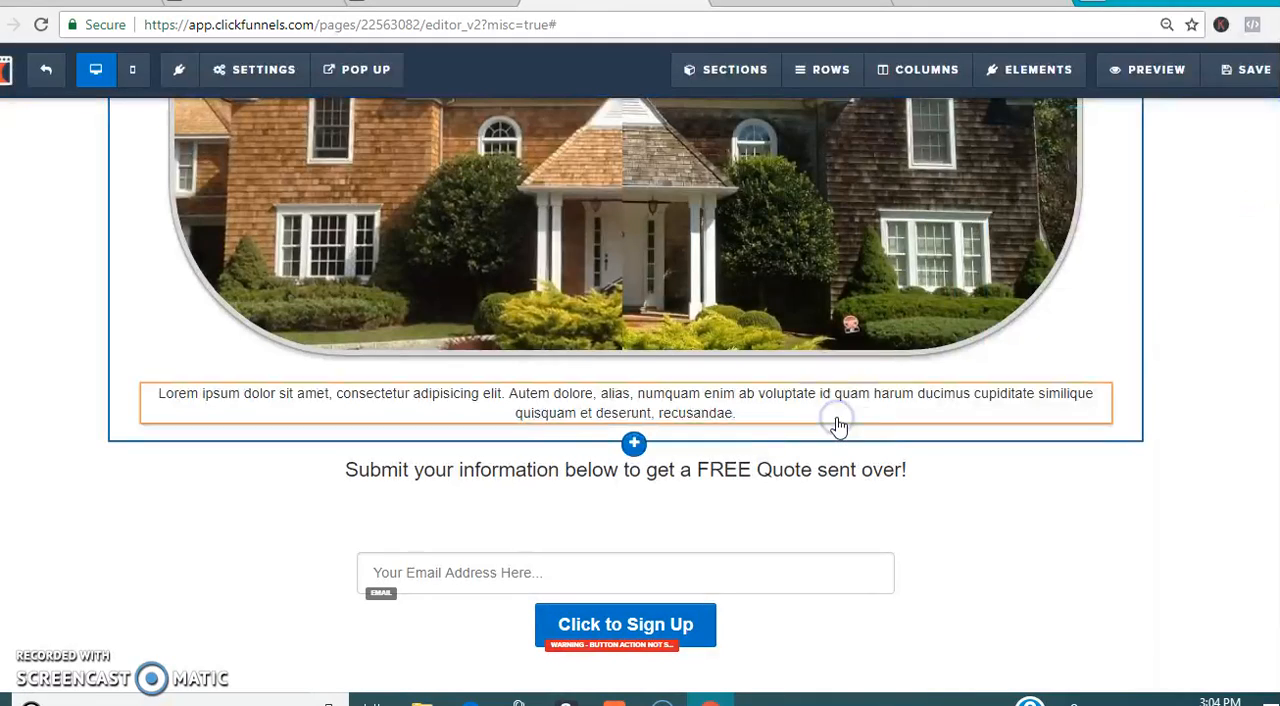
pyautogui.click(719, 573)
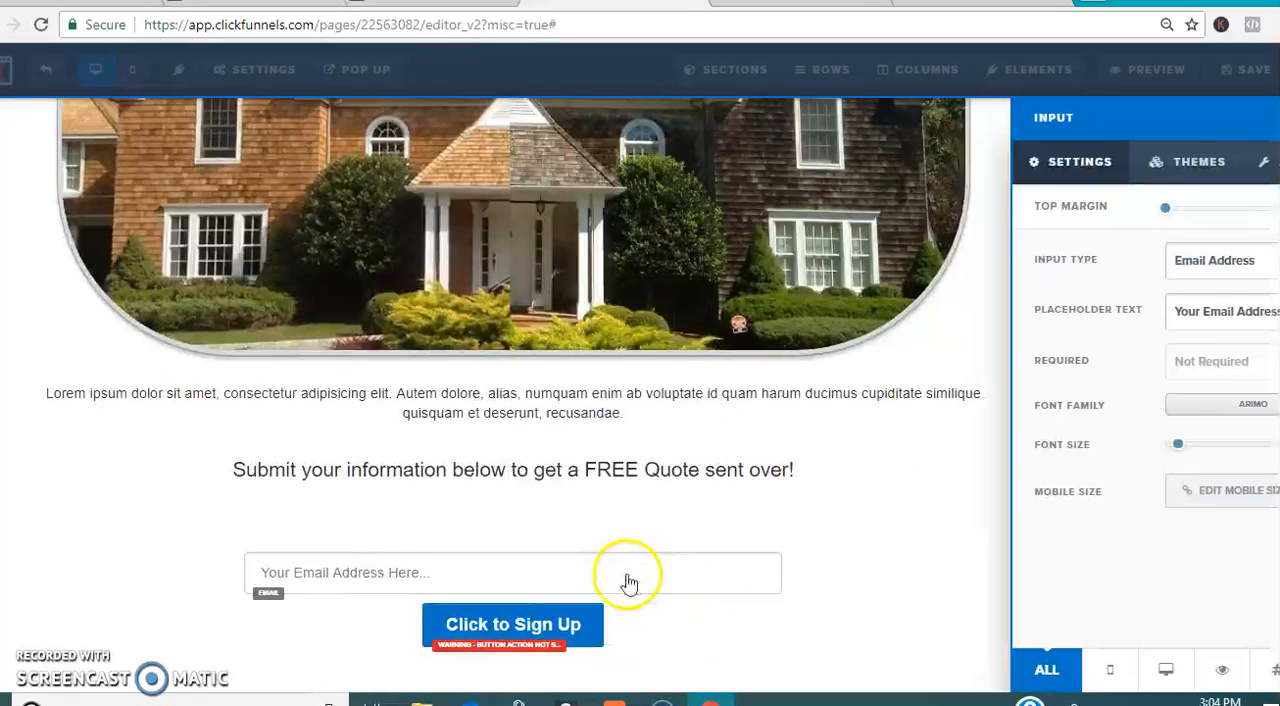
pyautogui.click(863, 503)
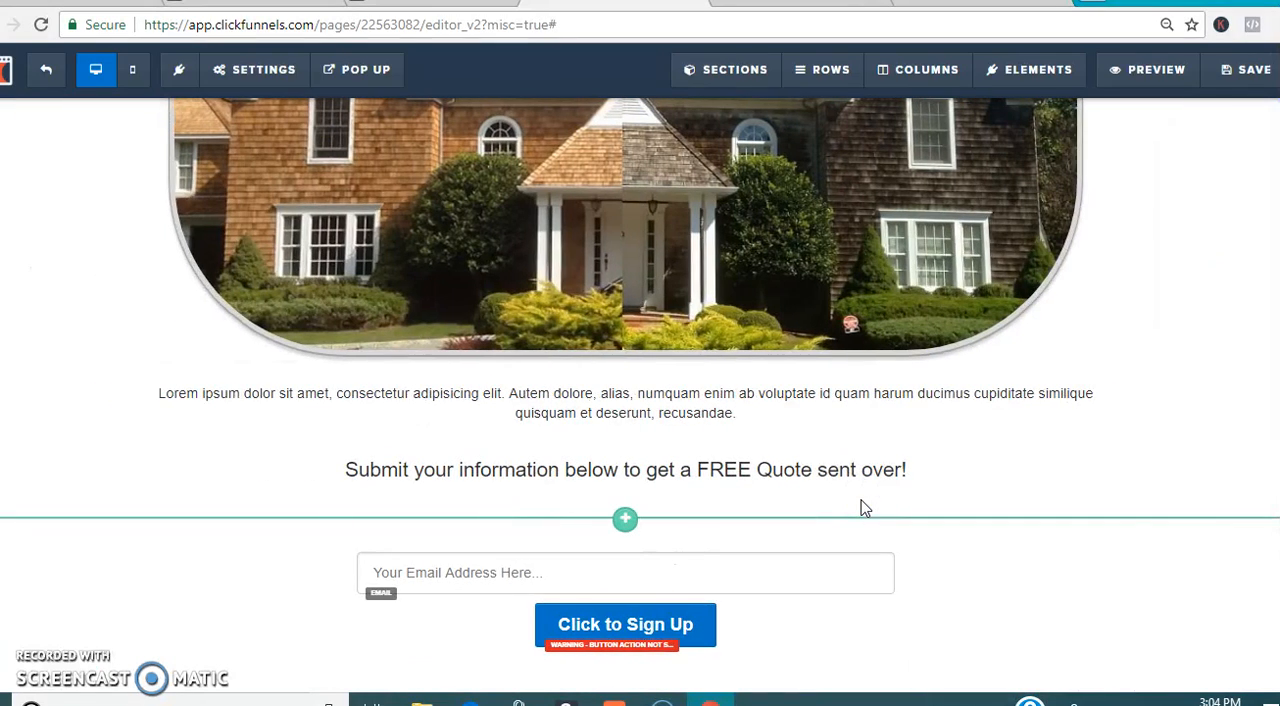
# Step: Compare the header and house image of the home page draft in the editor with the published site
pyautogui.scroll(2, 626, 394)
pyautogui.scroll(-2, 626, 394)
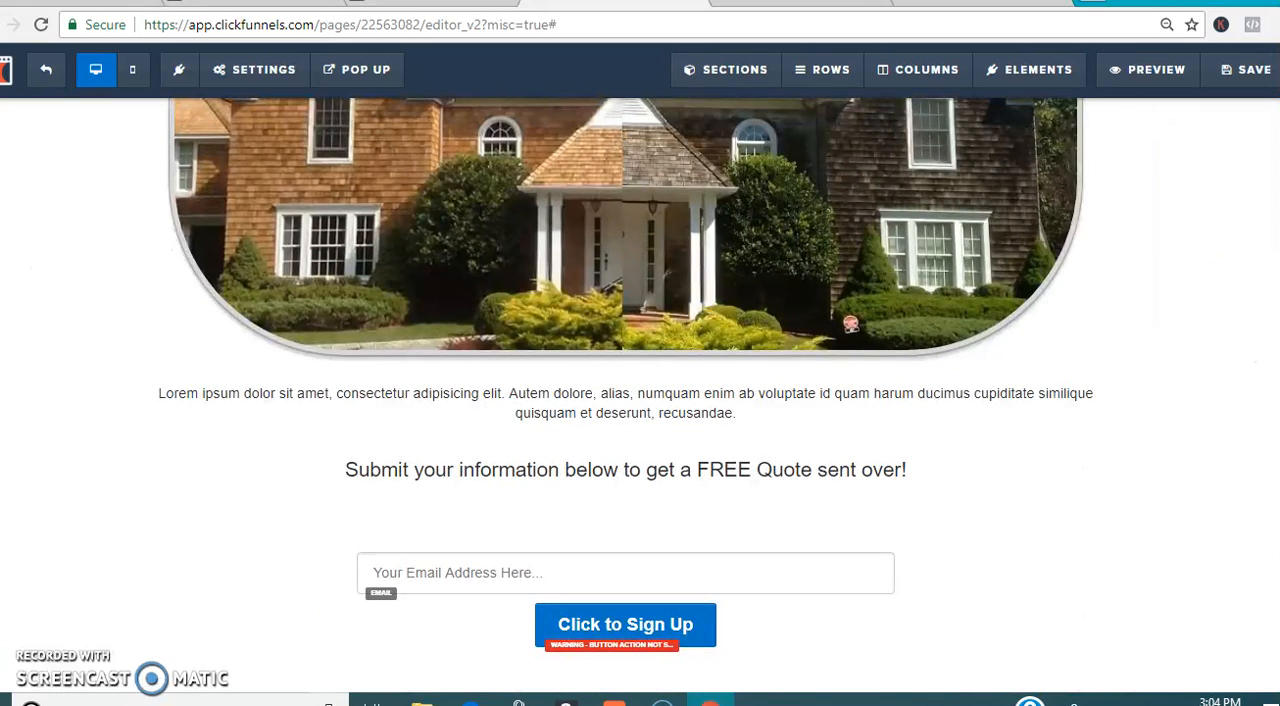
pyautogui.scroll(4, 626, 394)
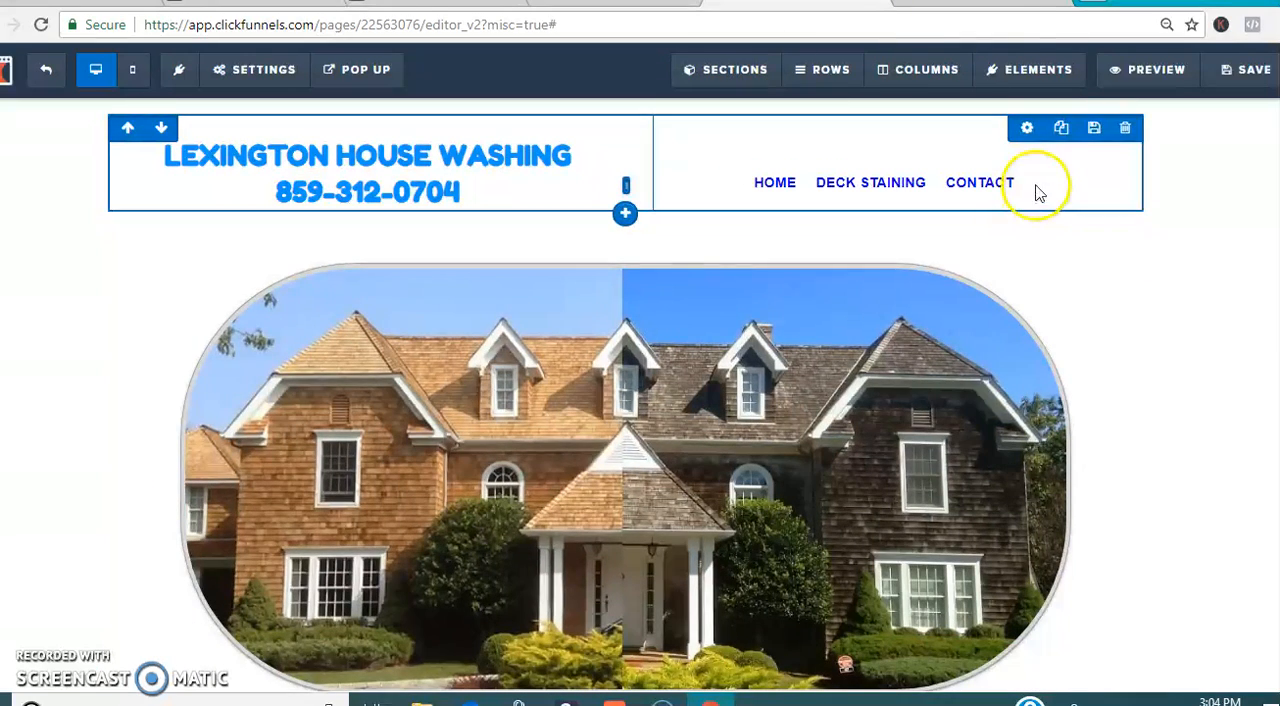
pyautogui.click(1000, 4)
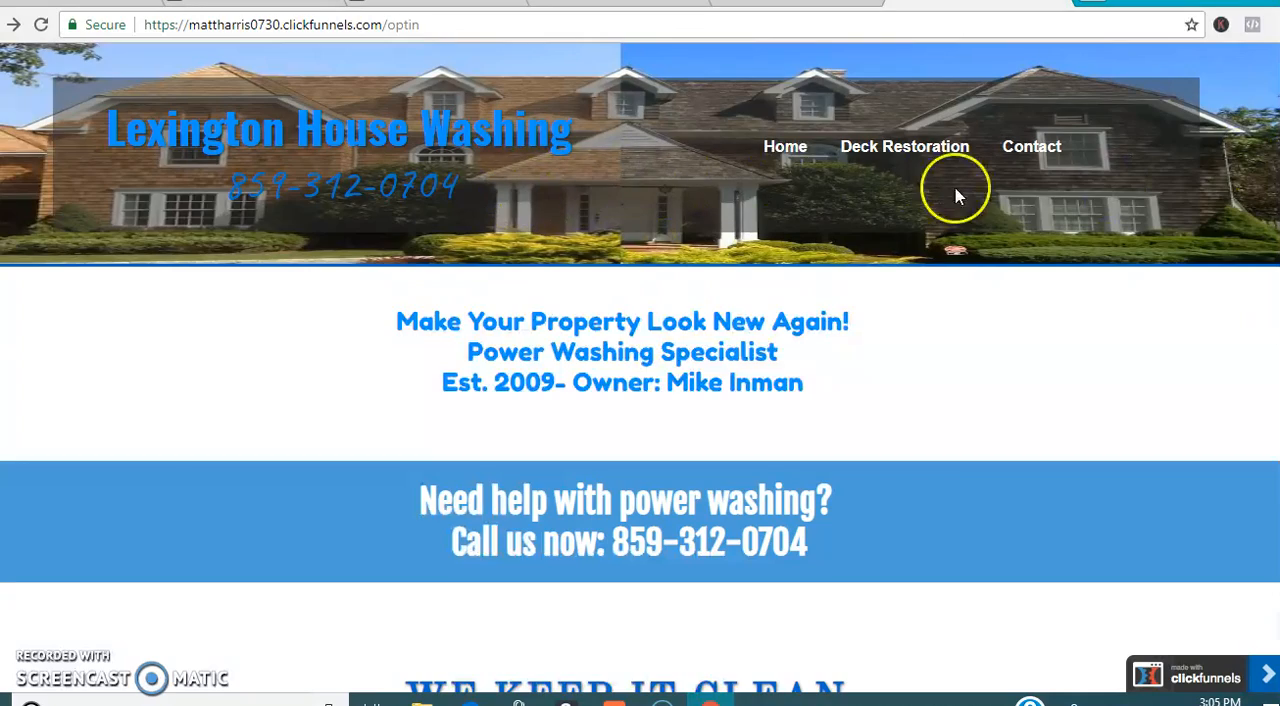
# Step: Examine the published home page's sections from the header down to the "Give New Life to Your Business or Home Today" banner
pyautogui.scroll(-2, 640, 420)
pyautogui.scroll(-10, 640, 480)
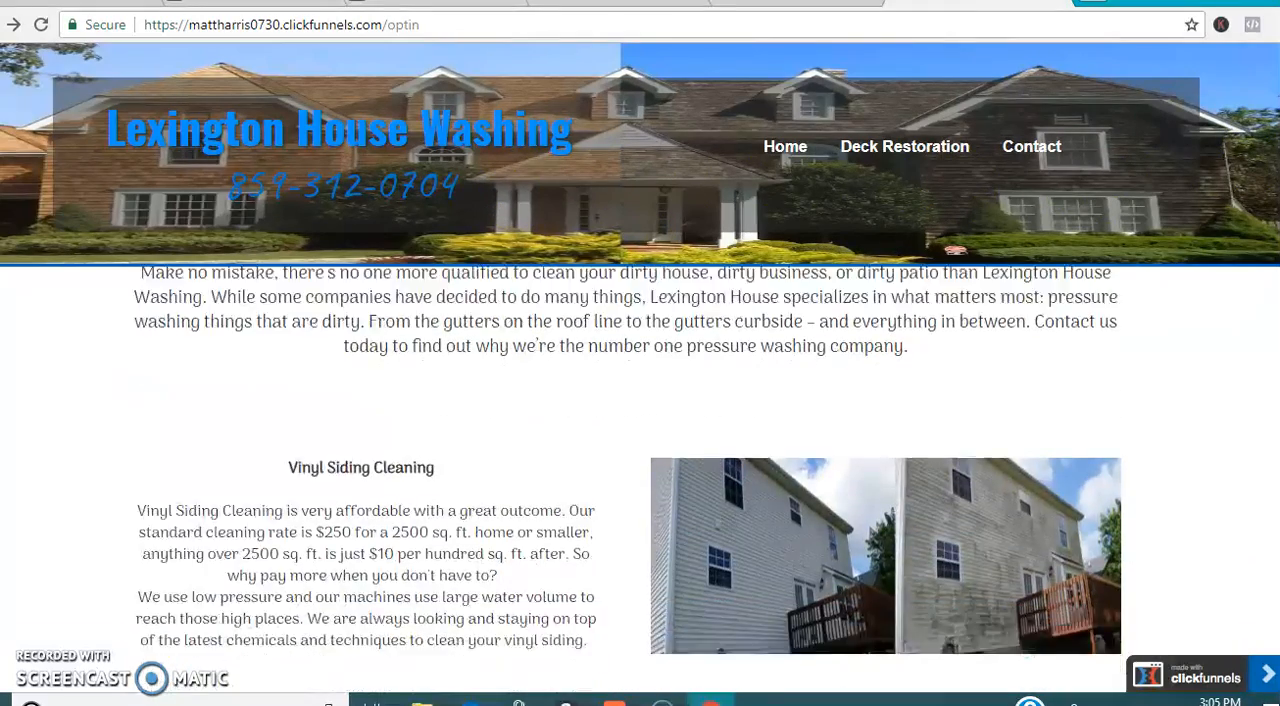
pyautogui.scroll(-3, 640, 460)
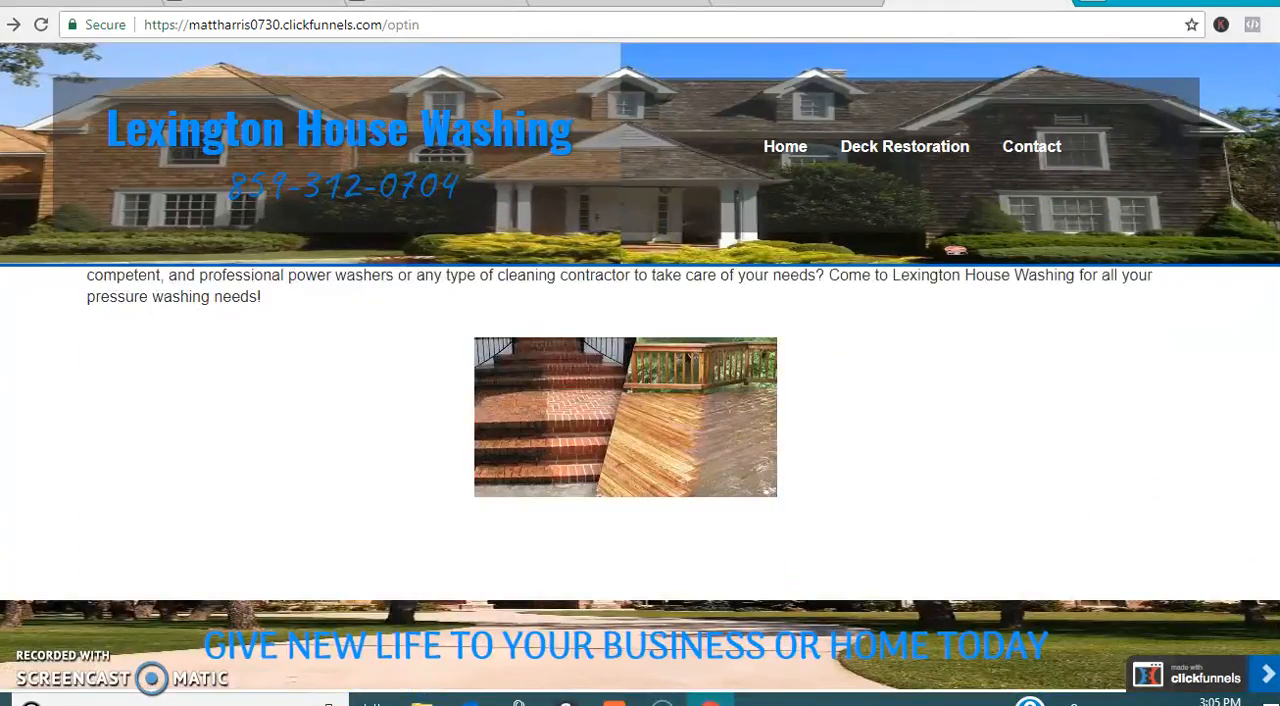
pyautogui.scroll(12, 640, 420)
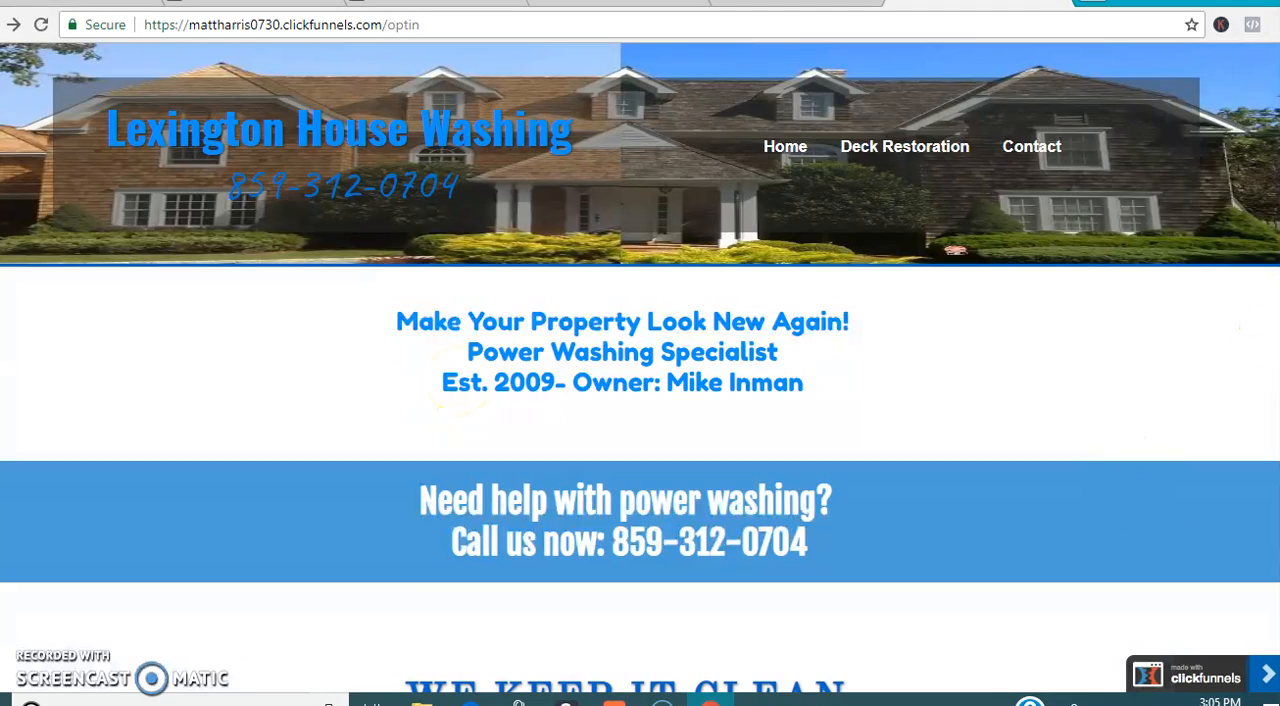
pyautogui.scroll(-10, 640, 480)
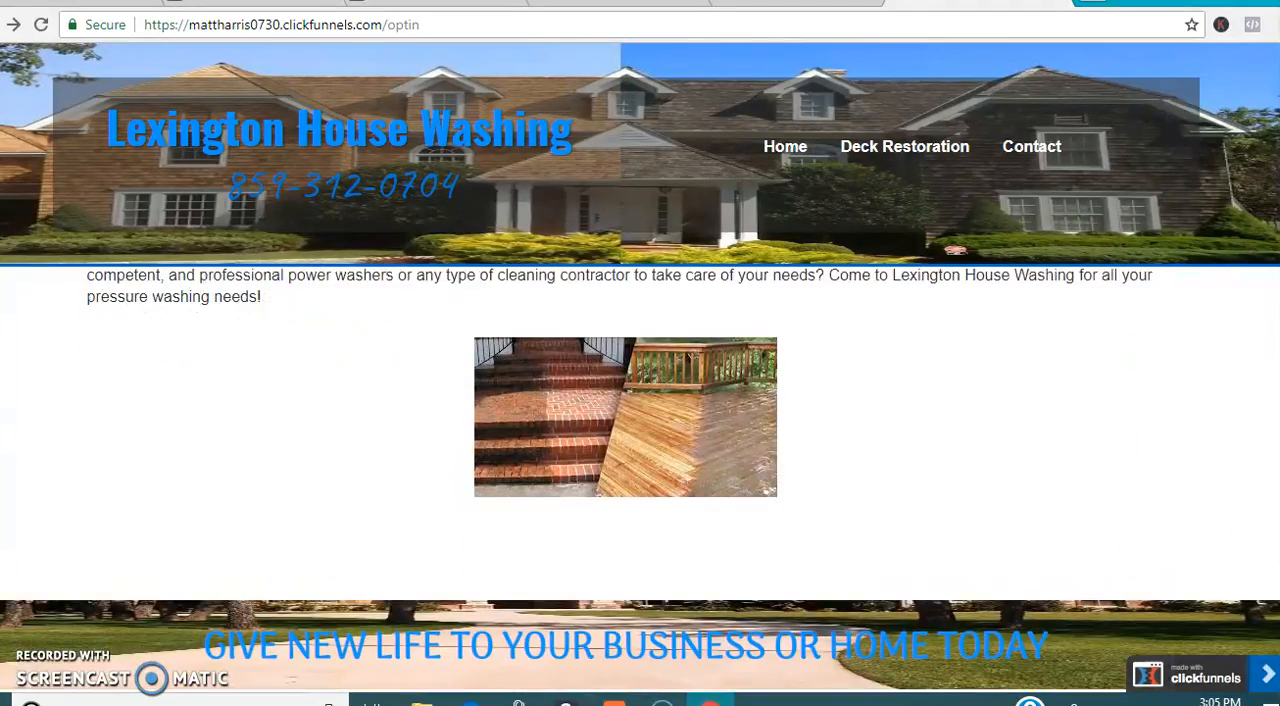
pyautogui.scroll(10, 640, 480)
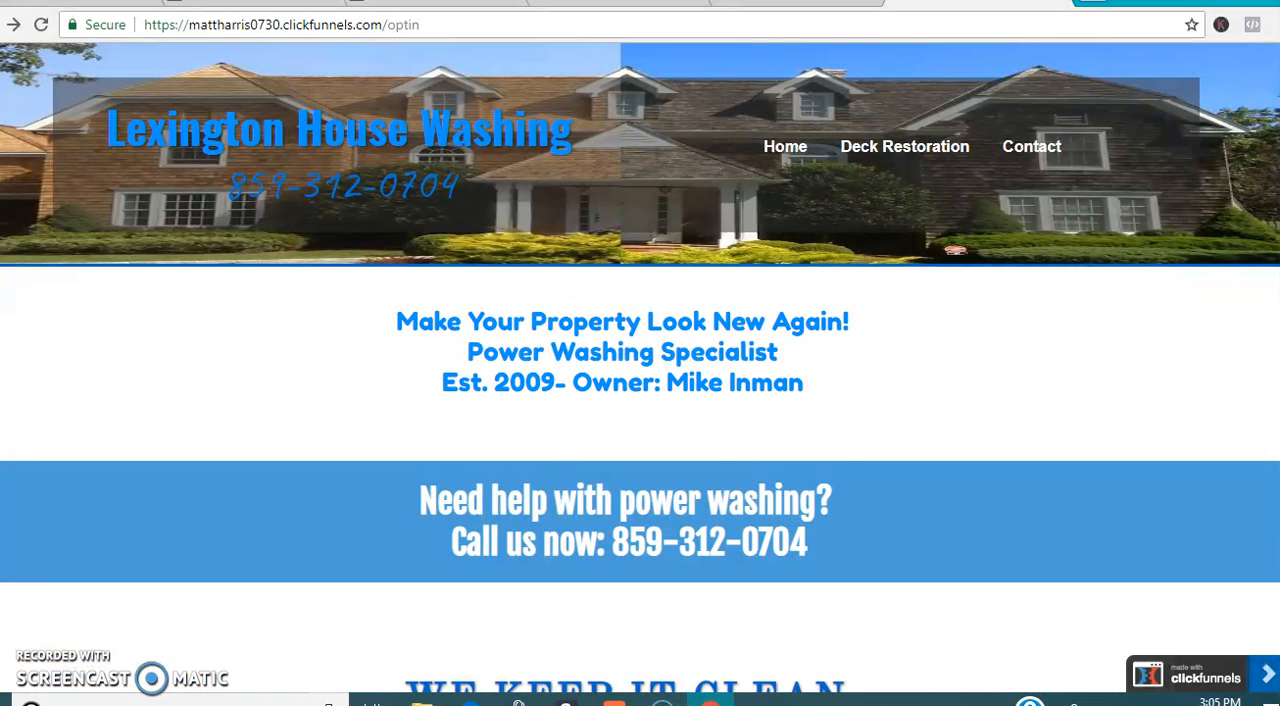
# Step: Return to the contact page editor and insert a right-sidebar row beneath the free-quote headline
pyautogui.click(808, 3)
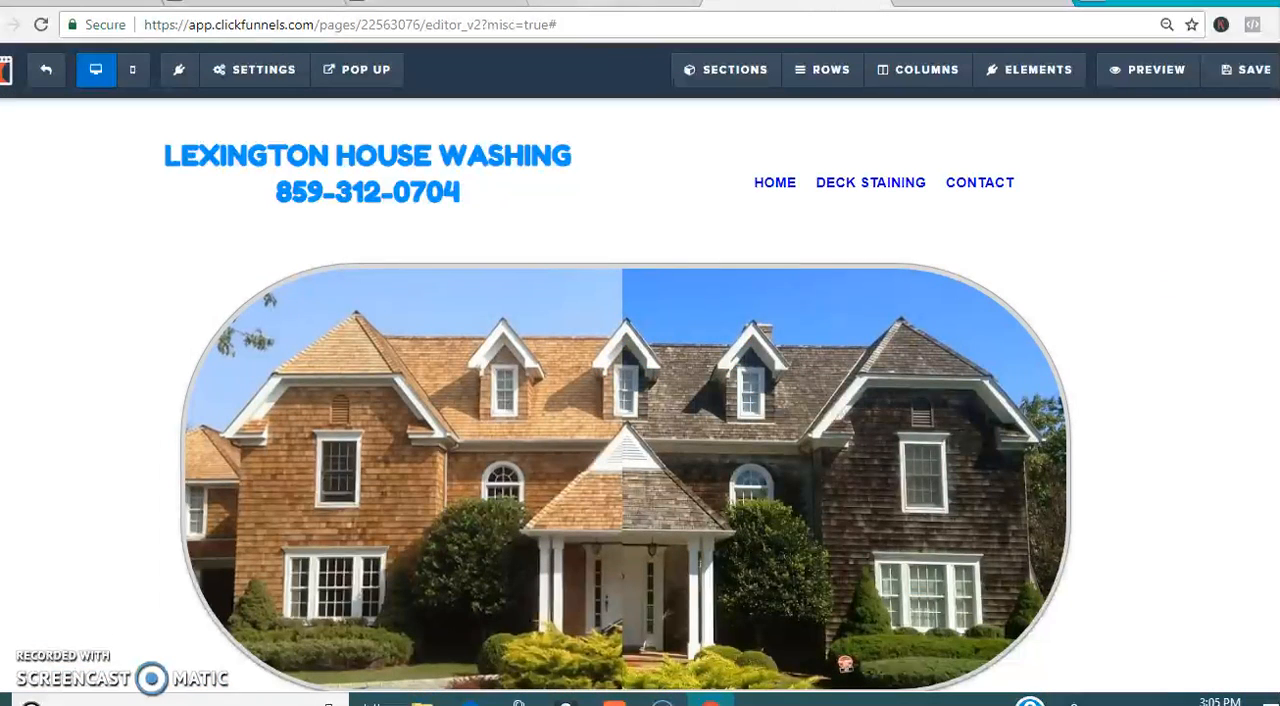
pyautogui.click(618, 3)
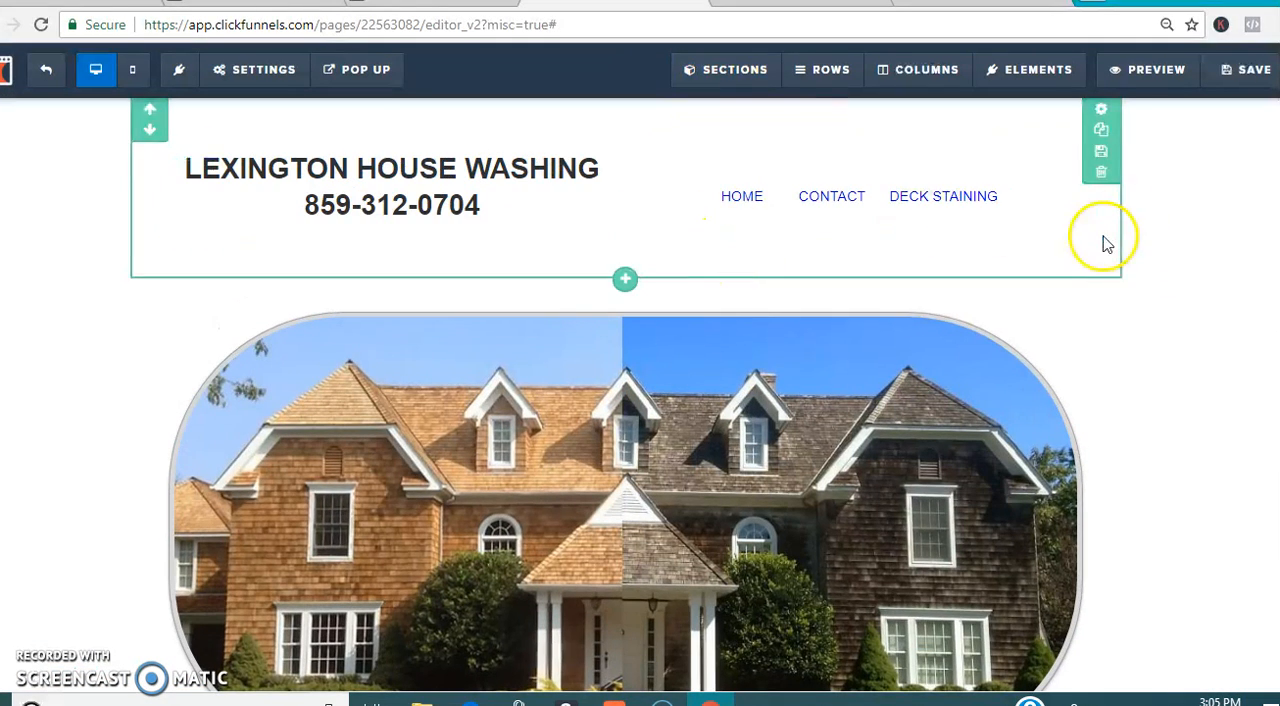
pyautogui.scroll(-5, 897, 449)
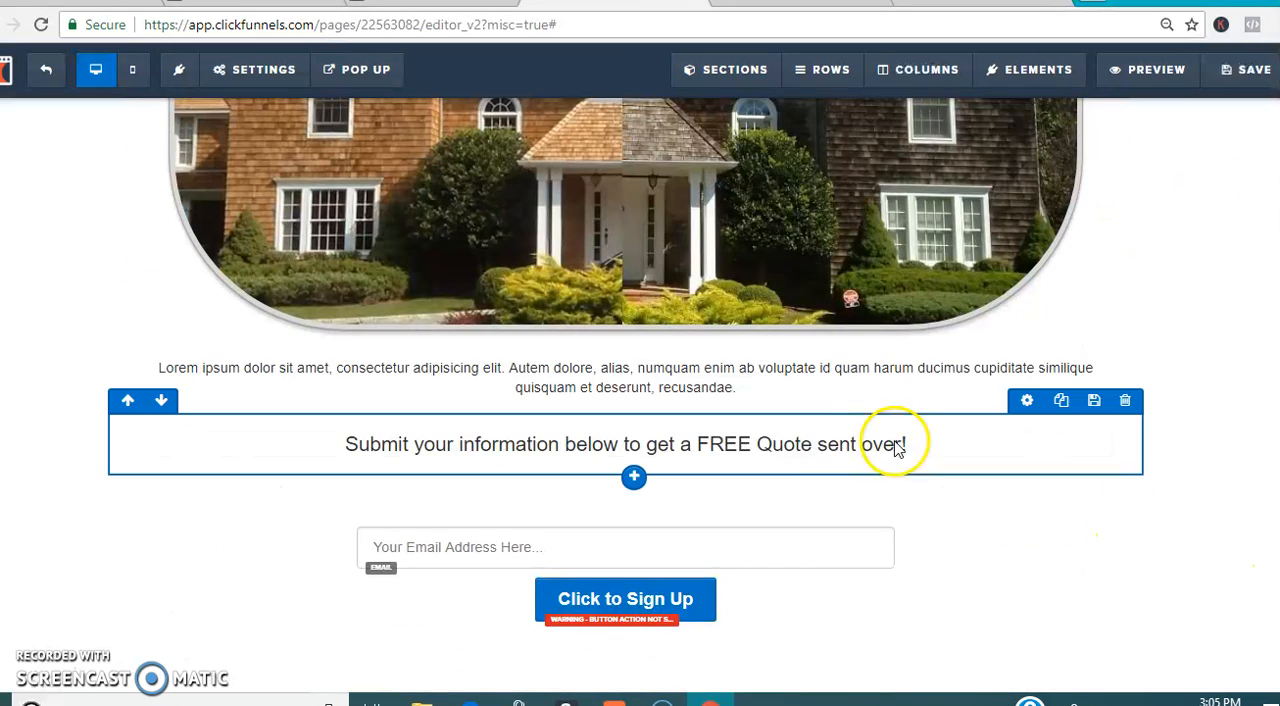
pyautogui.click(634, 479)
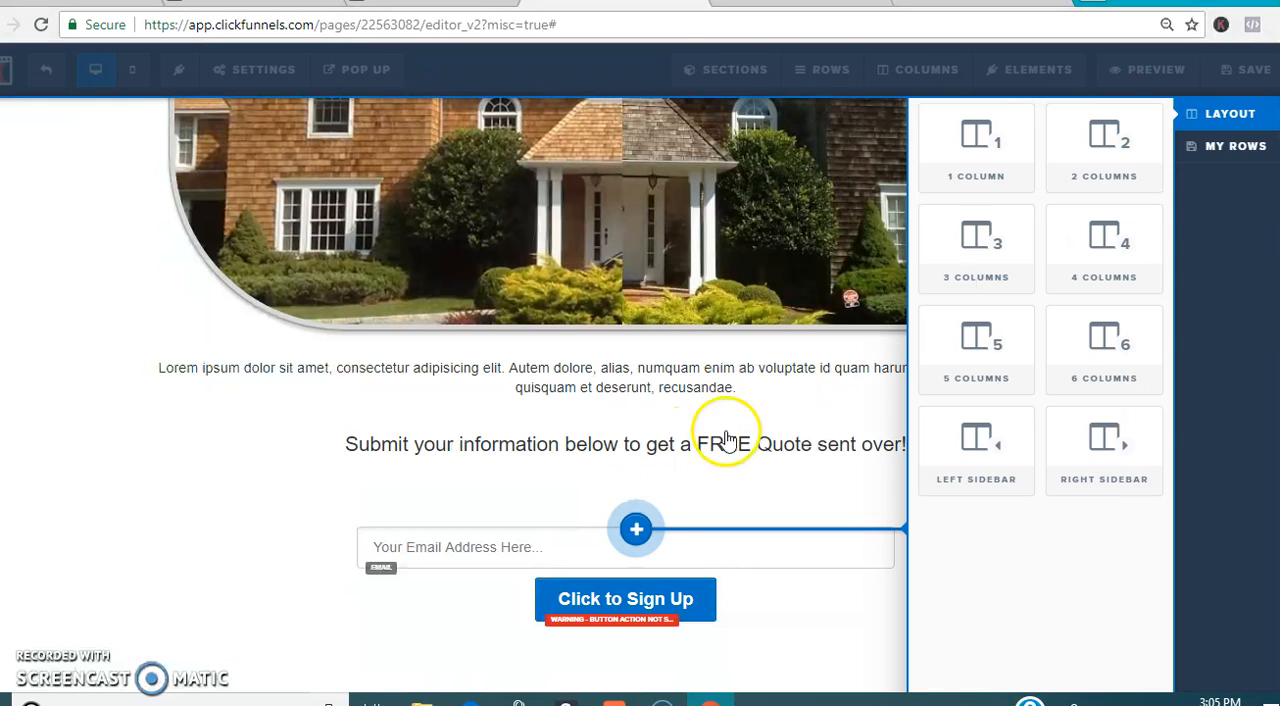
pyautogui.click(1066, 468)
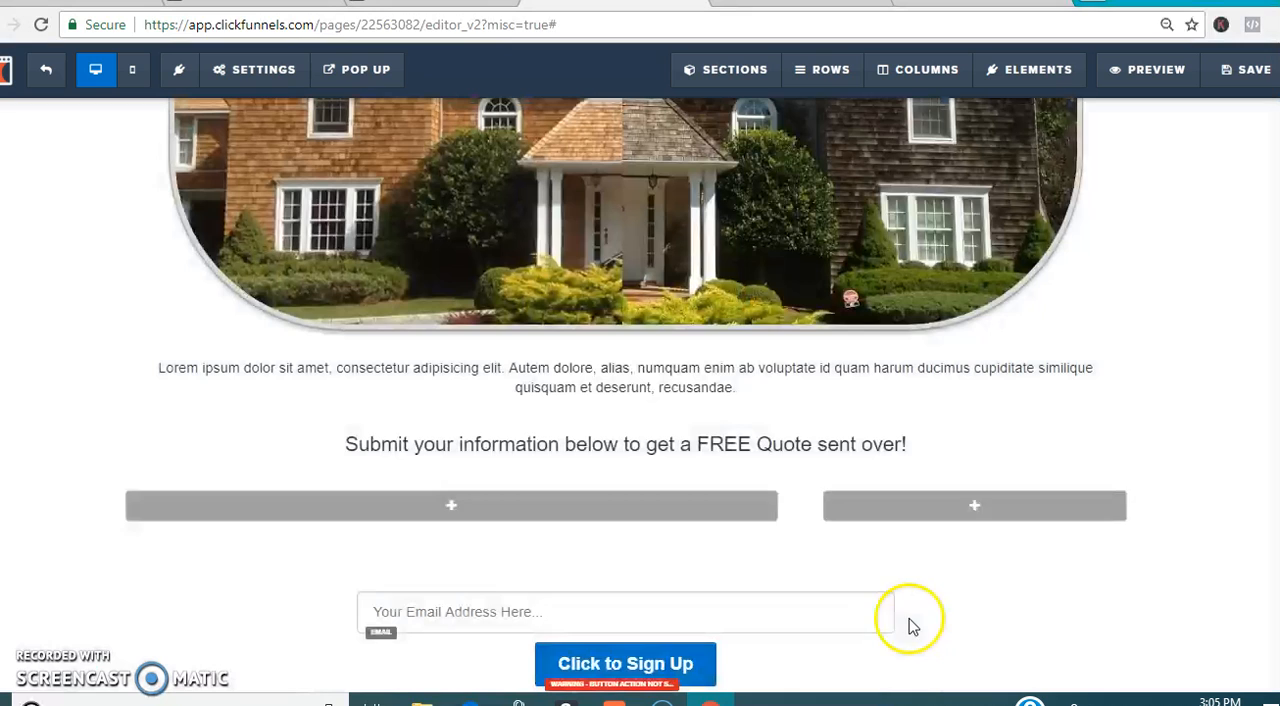
# Step: Add an image element to the new row's narrow column and begin adding an element to its wide column
pyautogui.click(971, 518)
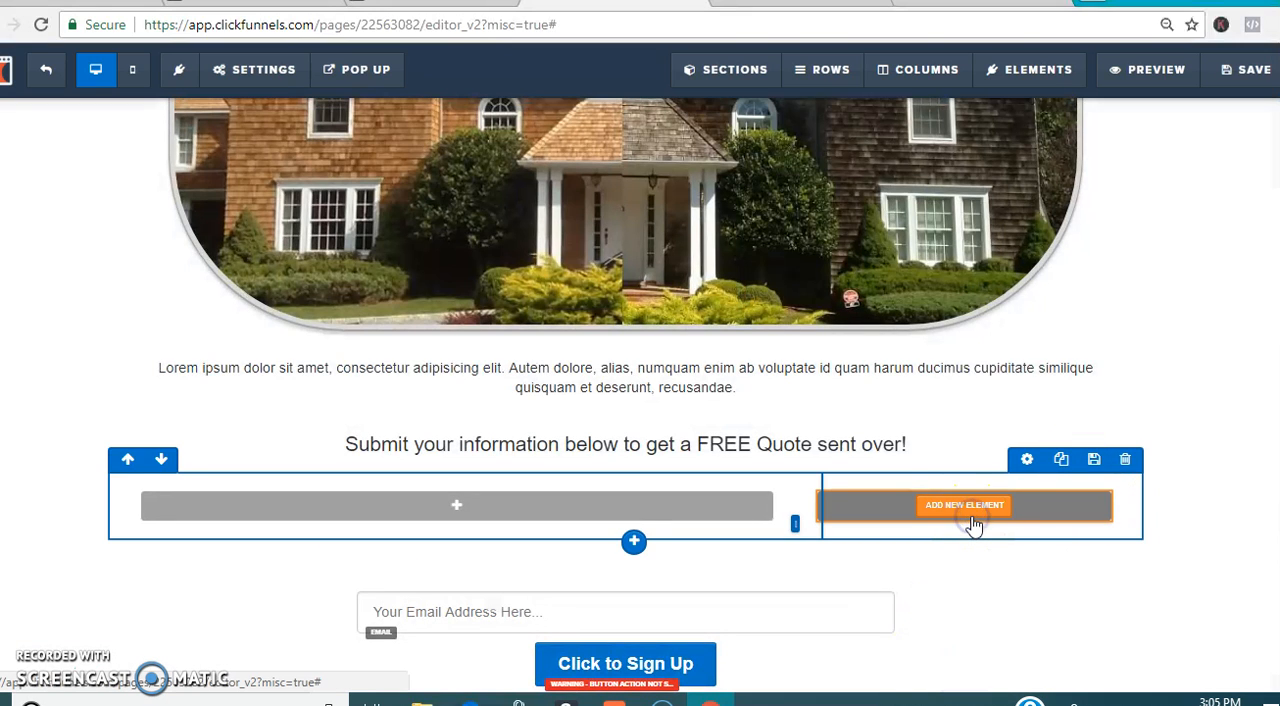
pyautogui.click(960, 492)
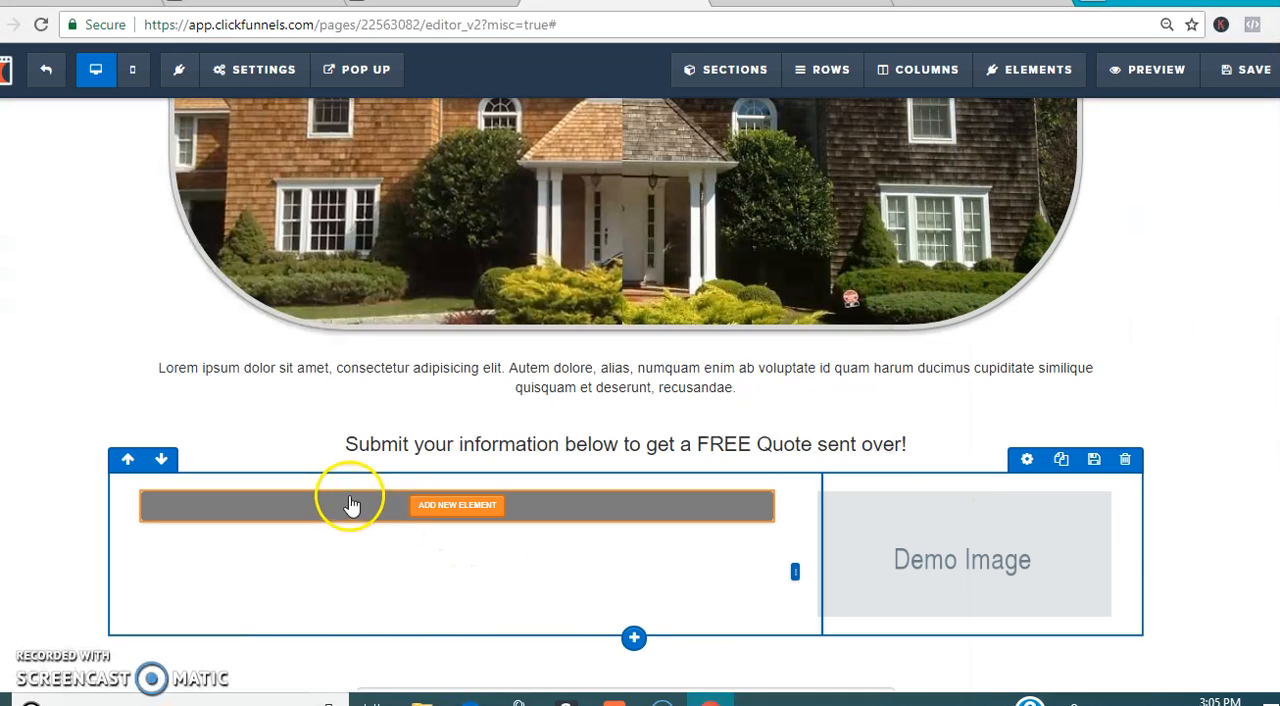
pyautogui.click(418, 522)
pyautogui.moveTo(985, 335); pyautogui.dragTo(639, 505)
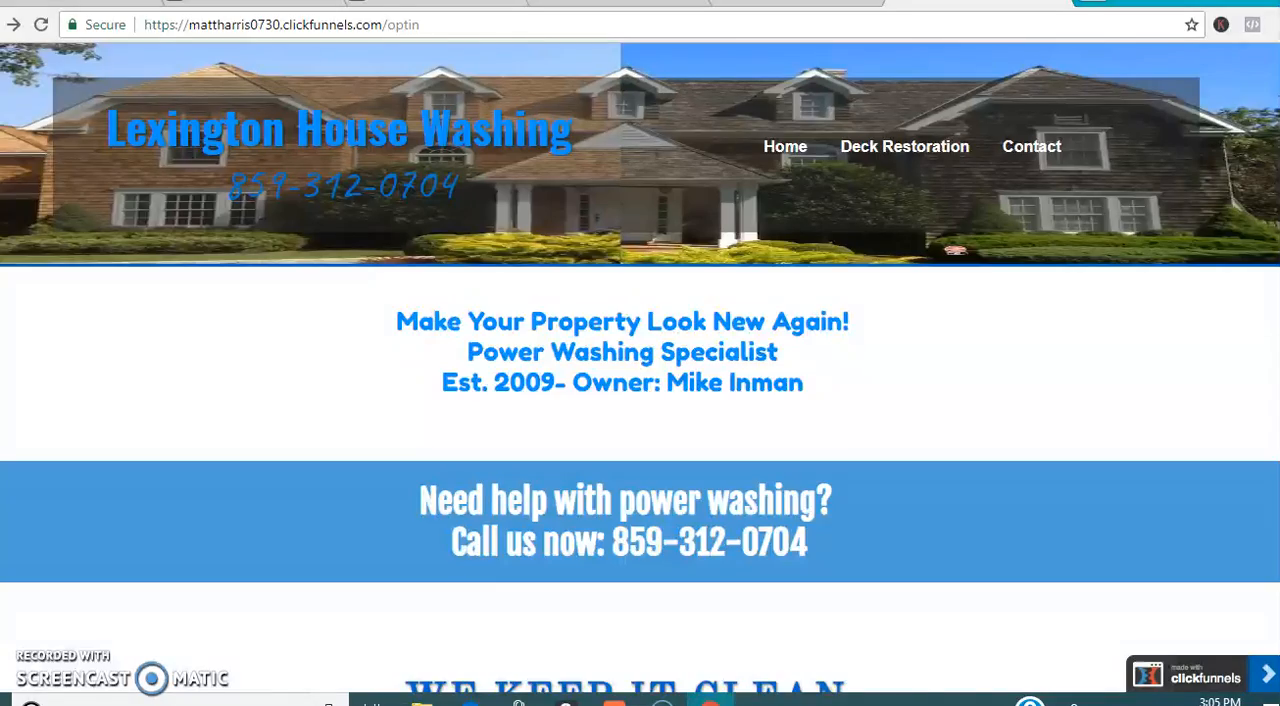
# Step: Review the published home page's pressure washing text and before-and-after photo, returning to its header
pyautogui.scroll(-15, 640, 480)
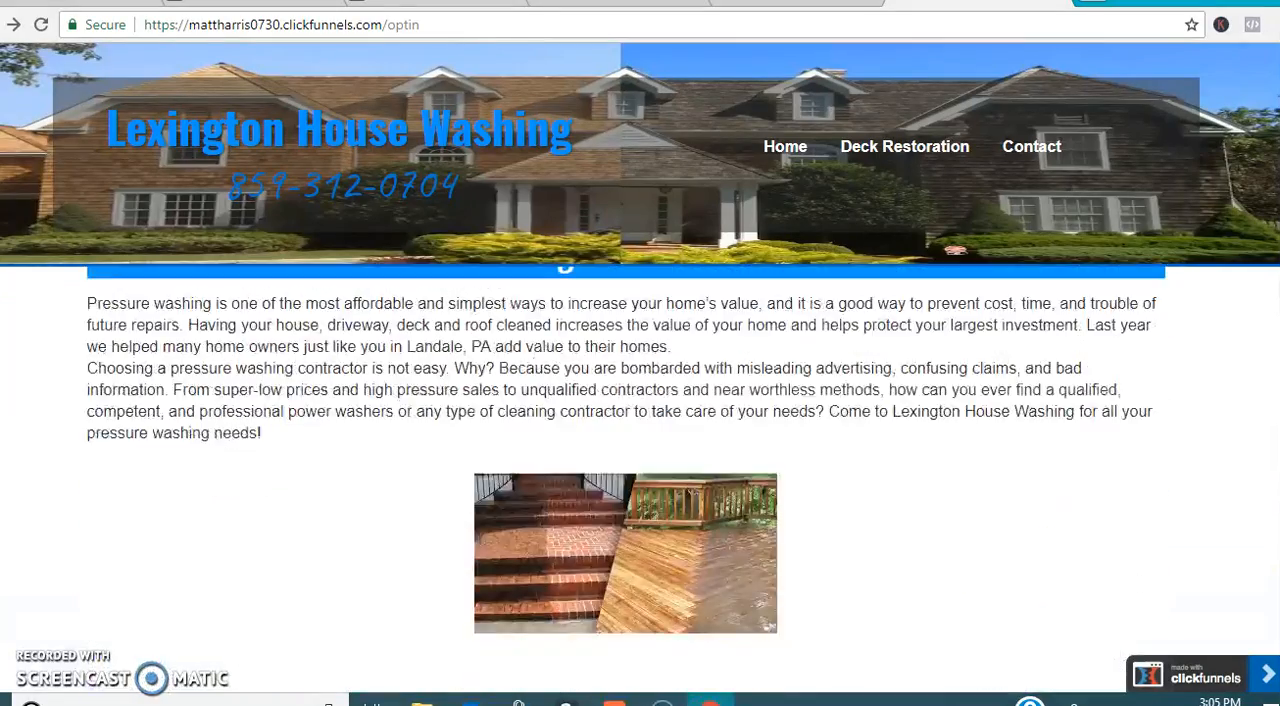
pyautogui.scroll(-2, 640, 450)
pyautogui.scroll(15, 1187, 196)
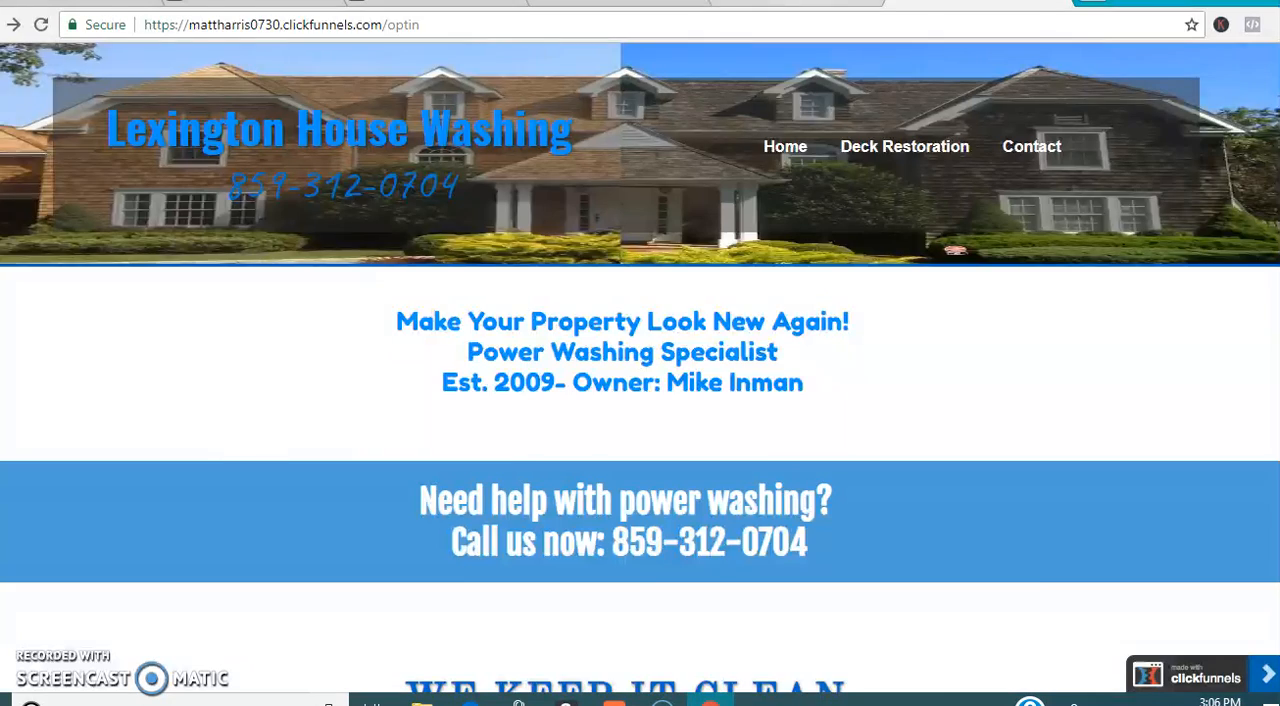
# Step: Open the home page draft's SEO meta data and review the title, description, keywords, author and social image fields
pyautogui.click(797, 2)
pyautogui.click(263, 69)
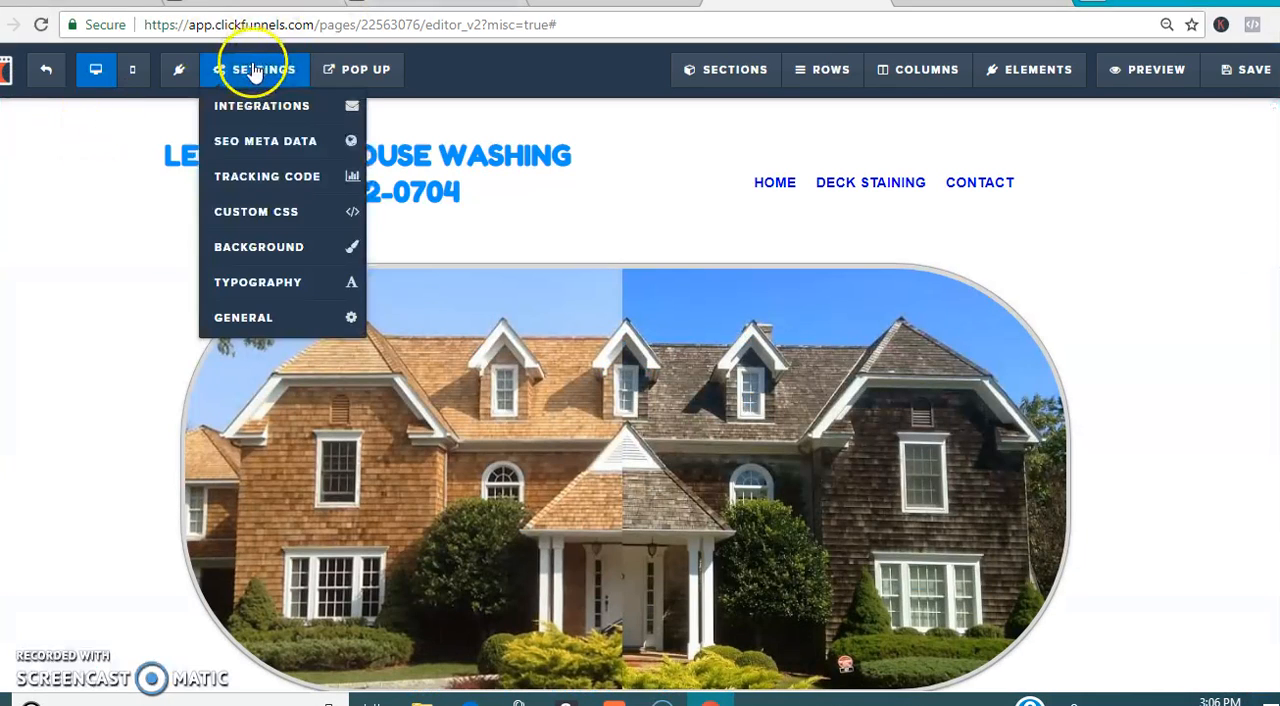
pyautogui.click(270, 141)
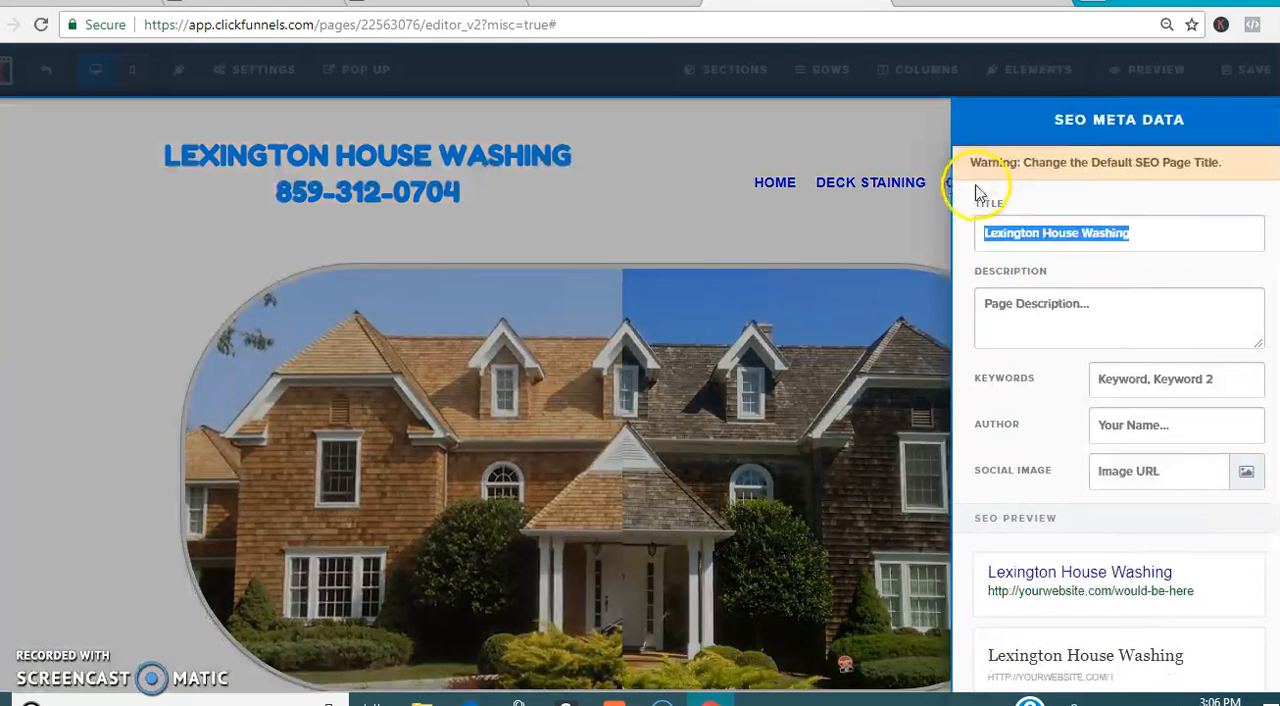
pyautogui.click(1134, 309)
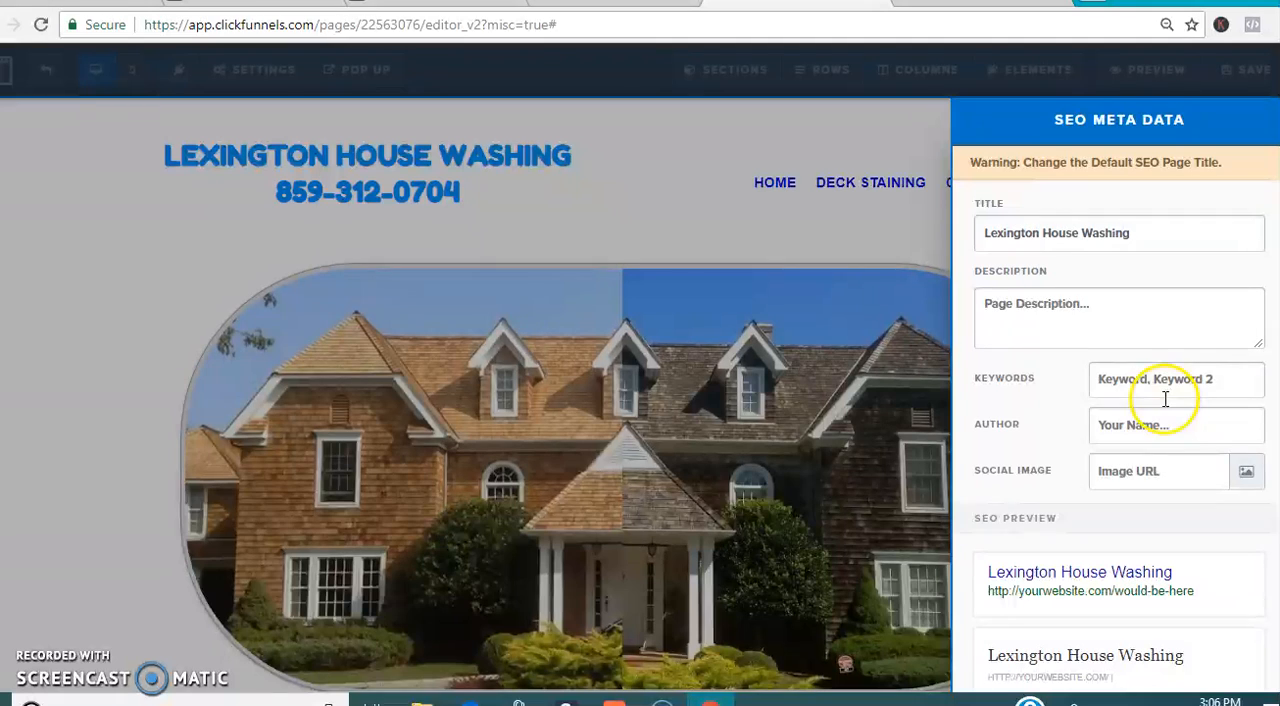
pyautogui.scroll(-1, 1115, 320)
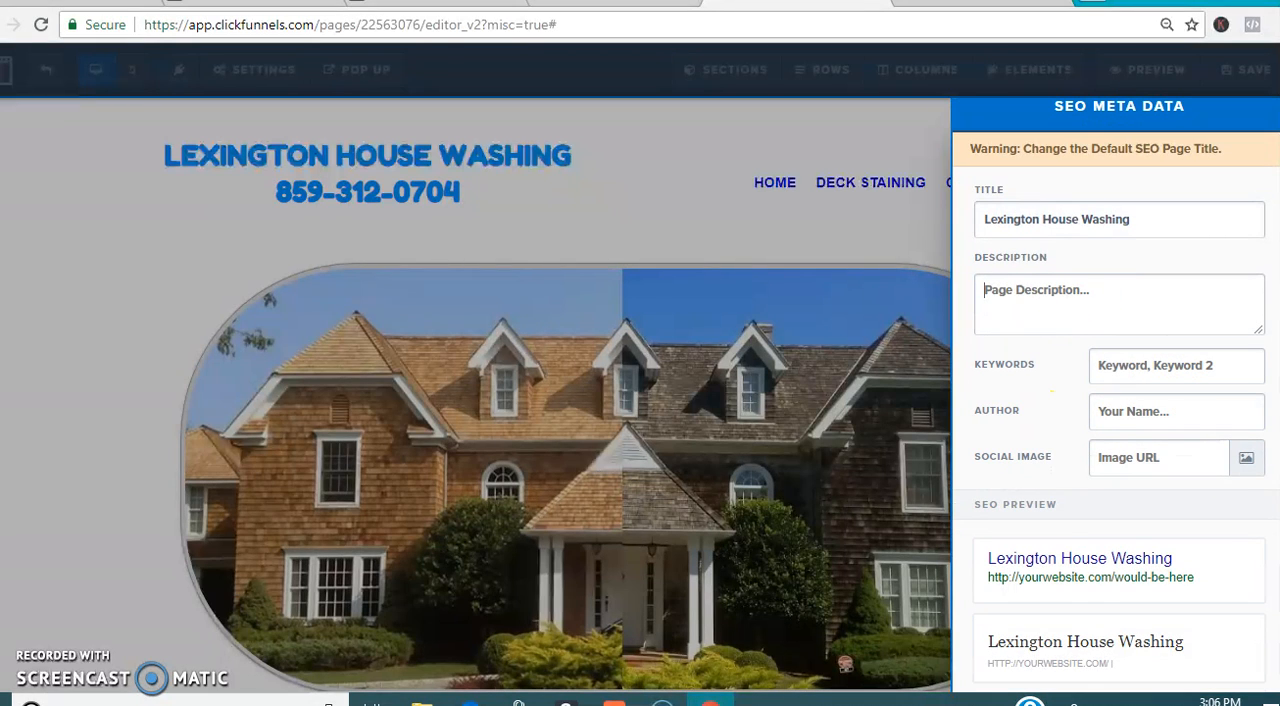